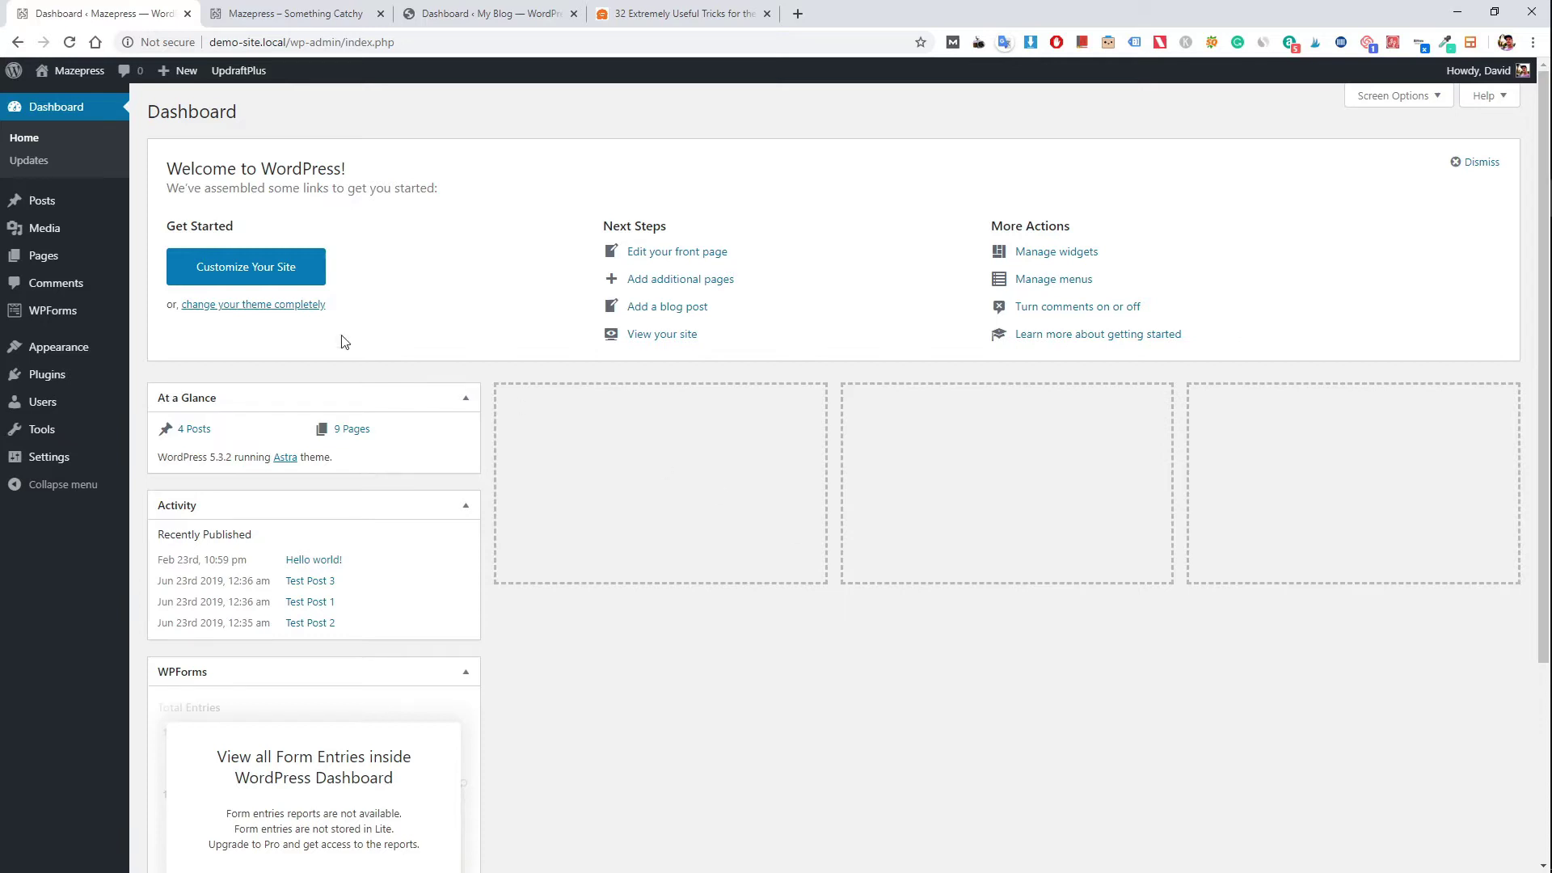
Open the Additional CSS editor in the site's customizer, look over its code area, and return to the home page.
mouse_move(83, 352)
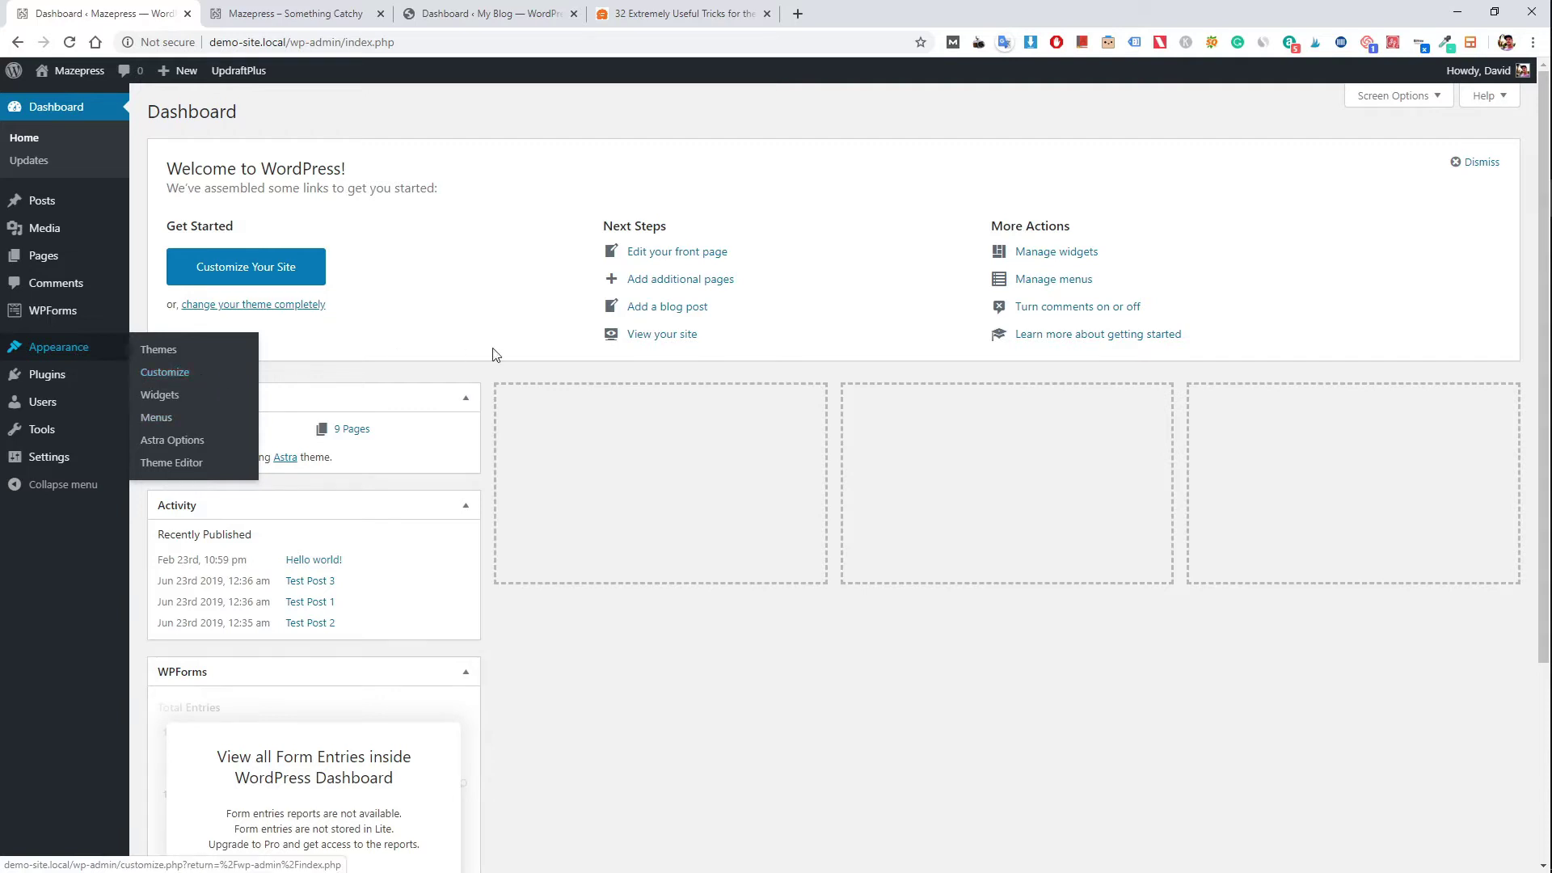
click(282, 11)
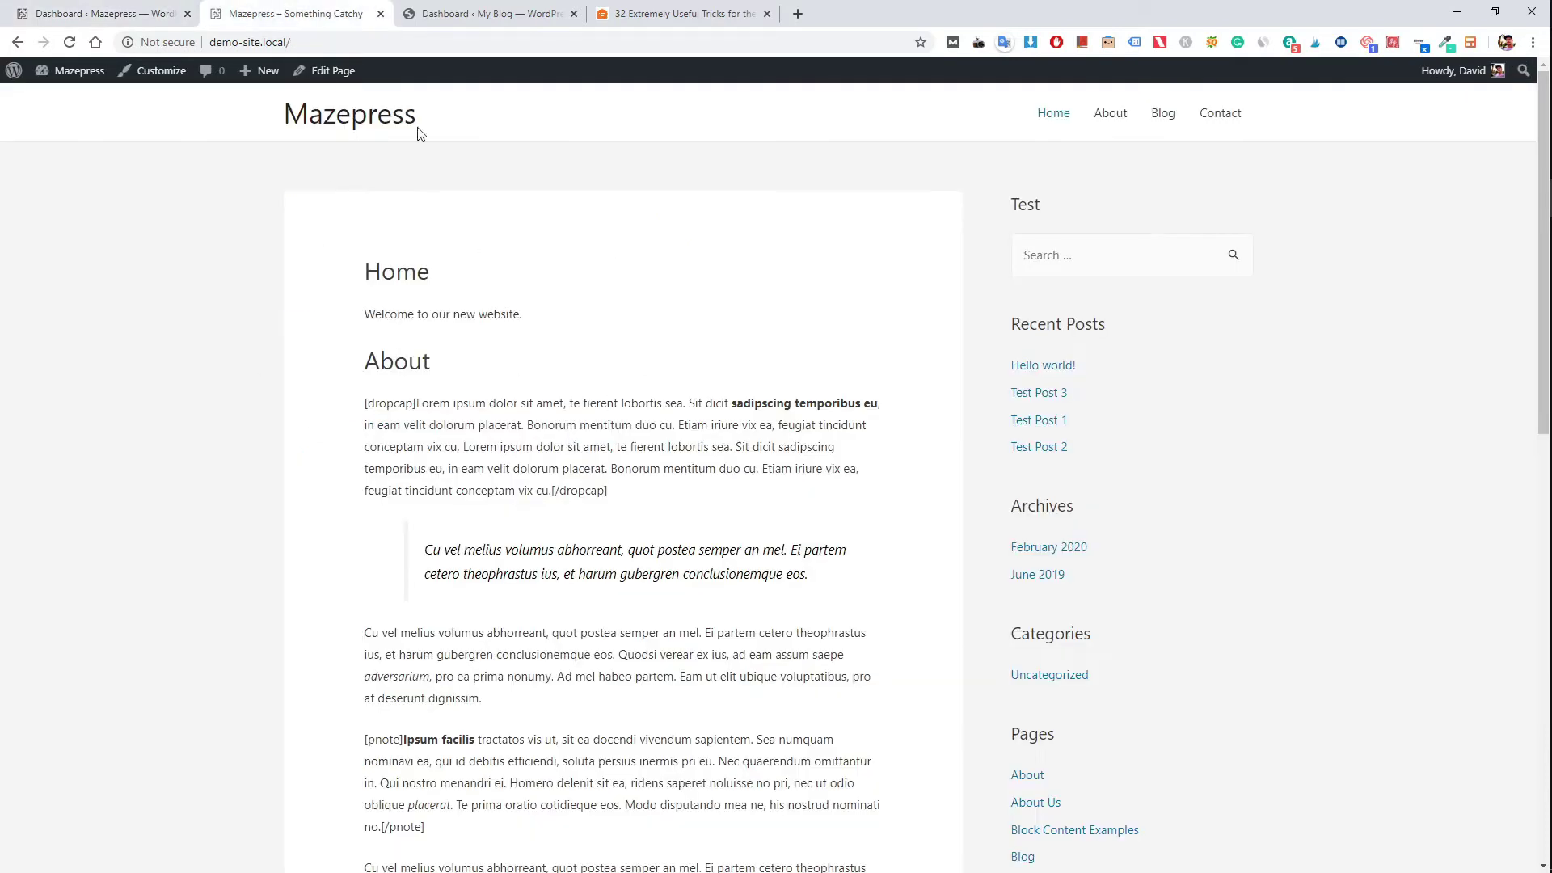
click(156, 76)
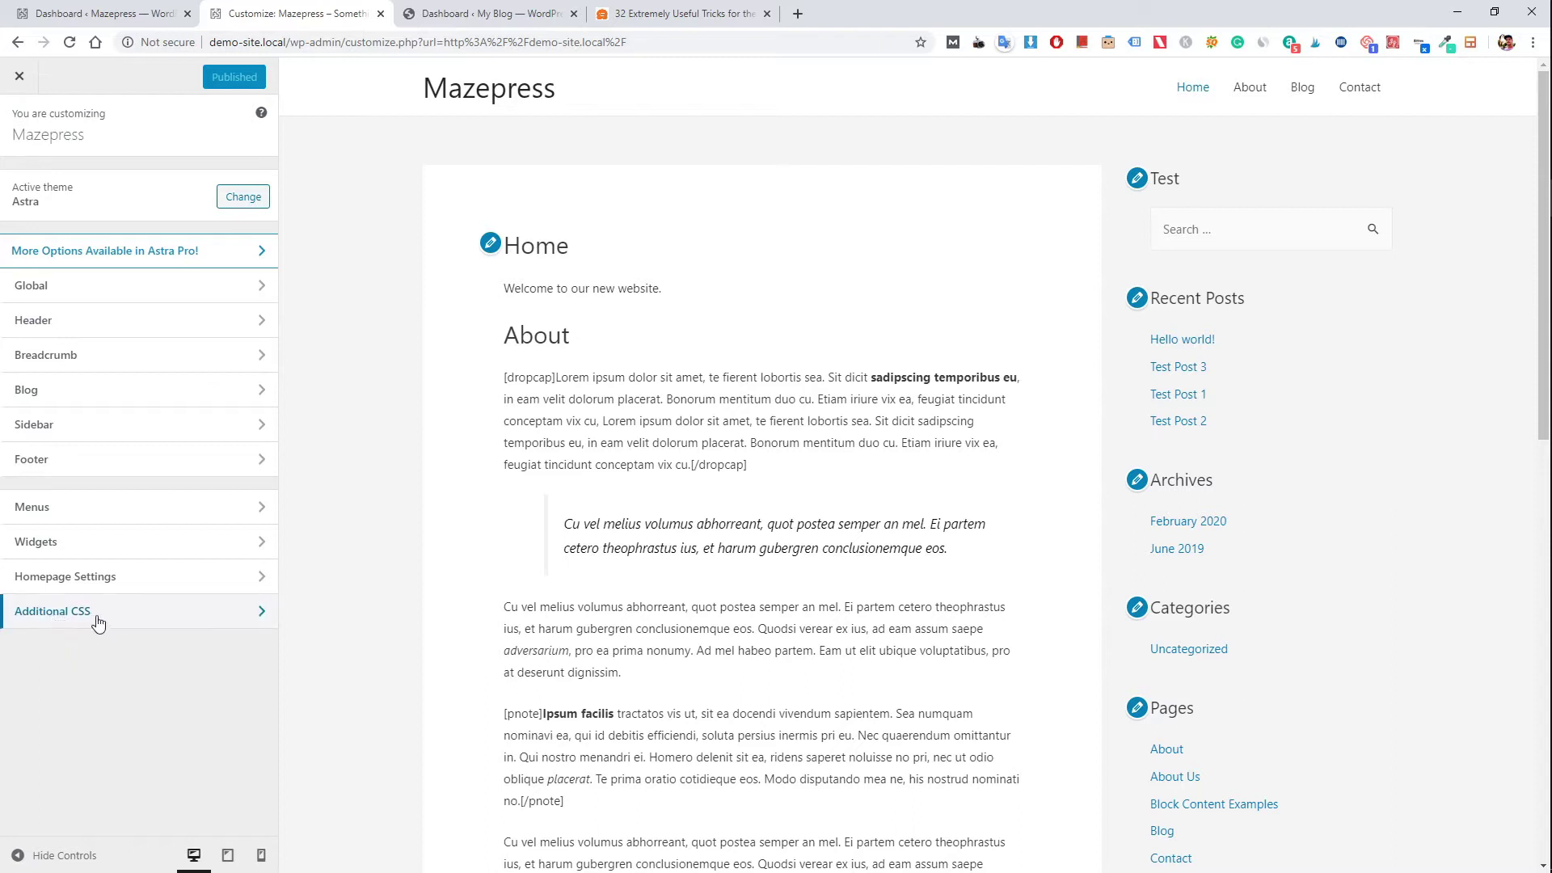
click(85, 614)
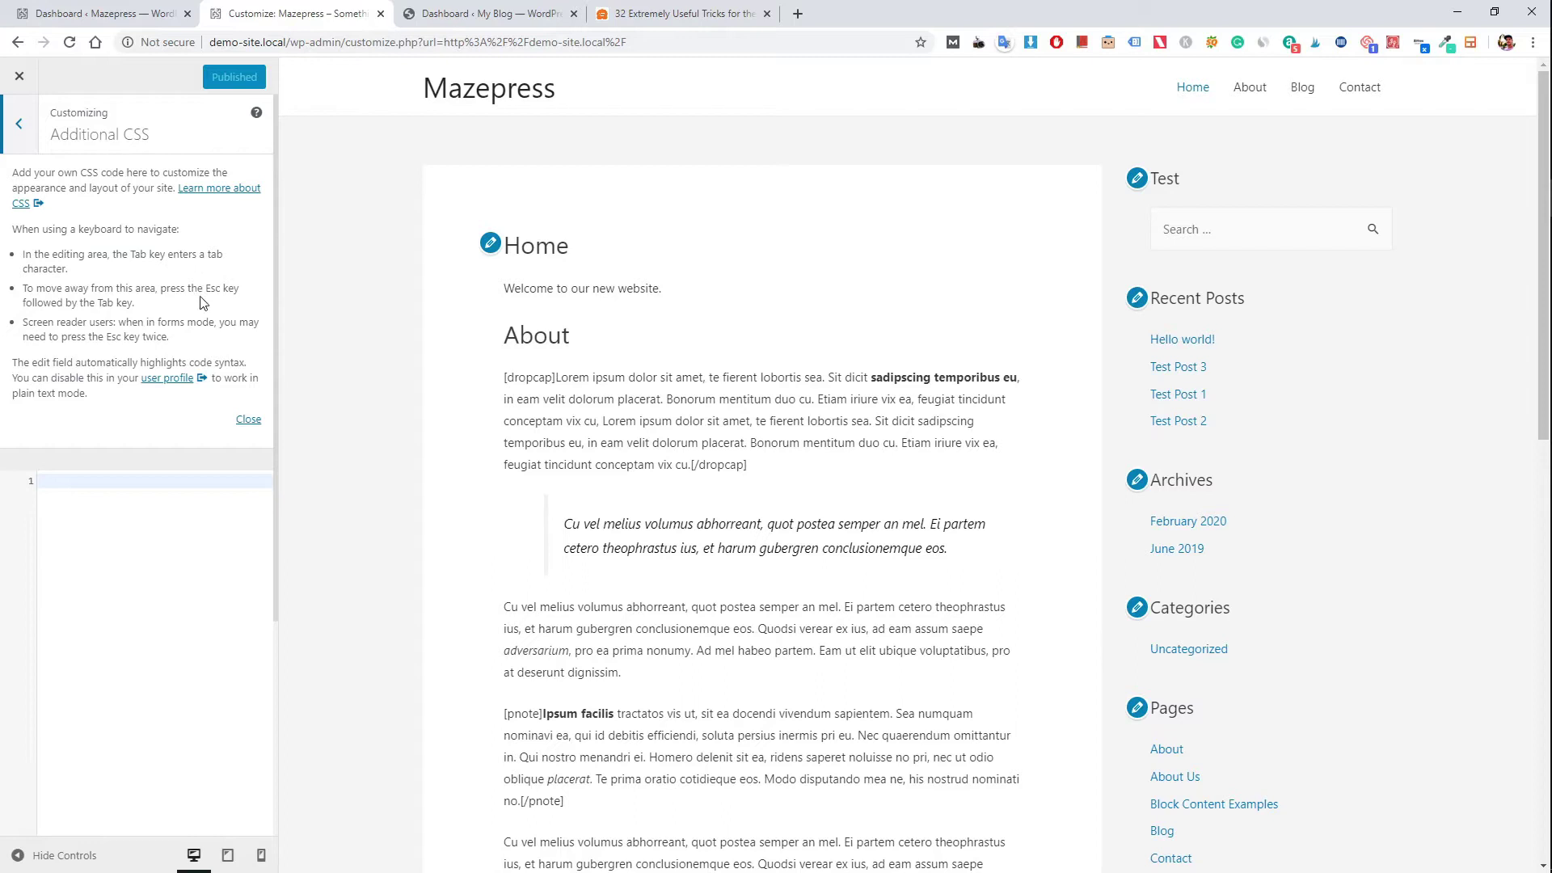
scroll(200, 307, down, 1)
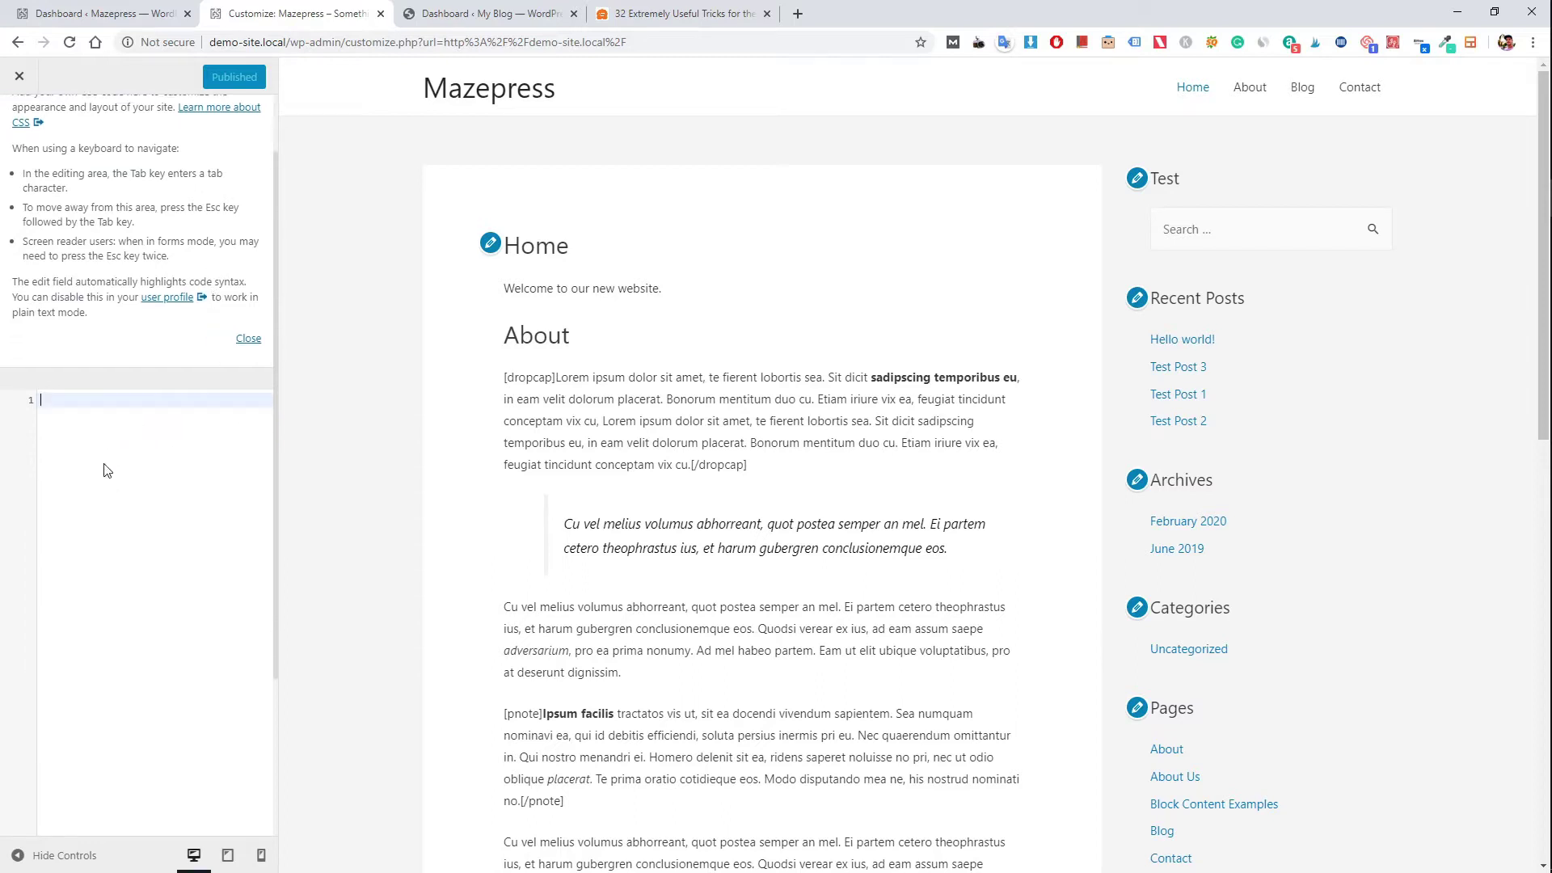
scroll(142, 493, down, 3)
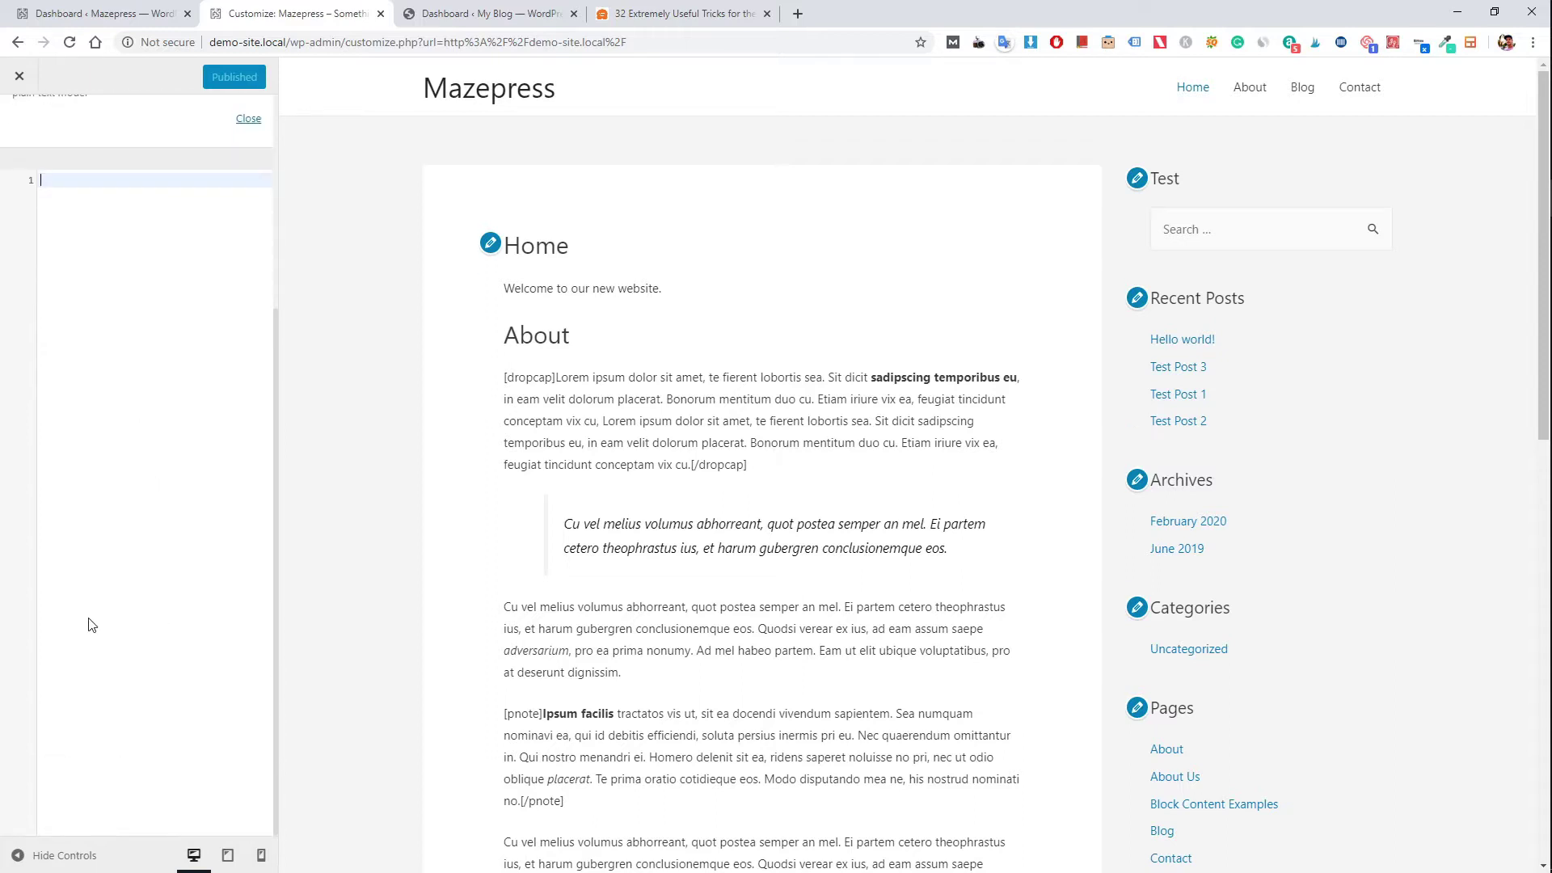
scroll(91, 623, up, 4)
click(19, 76)
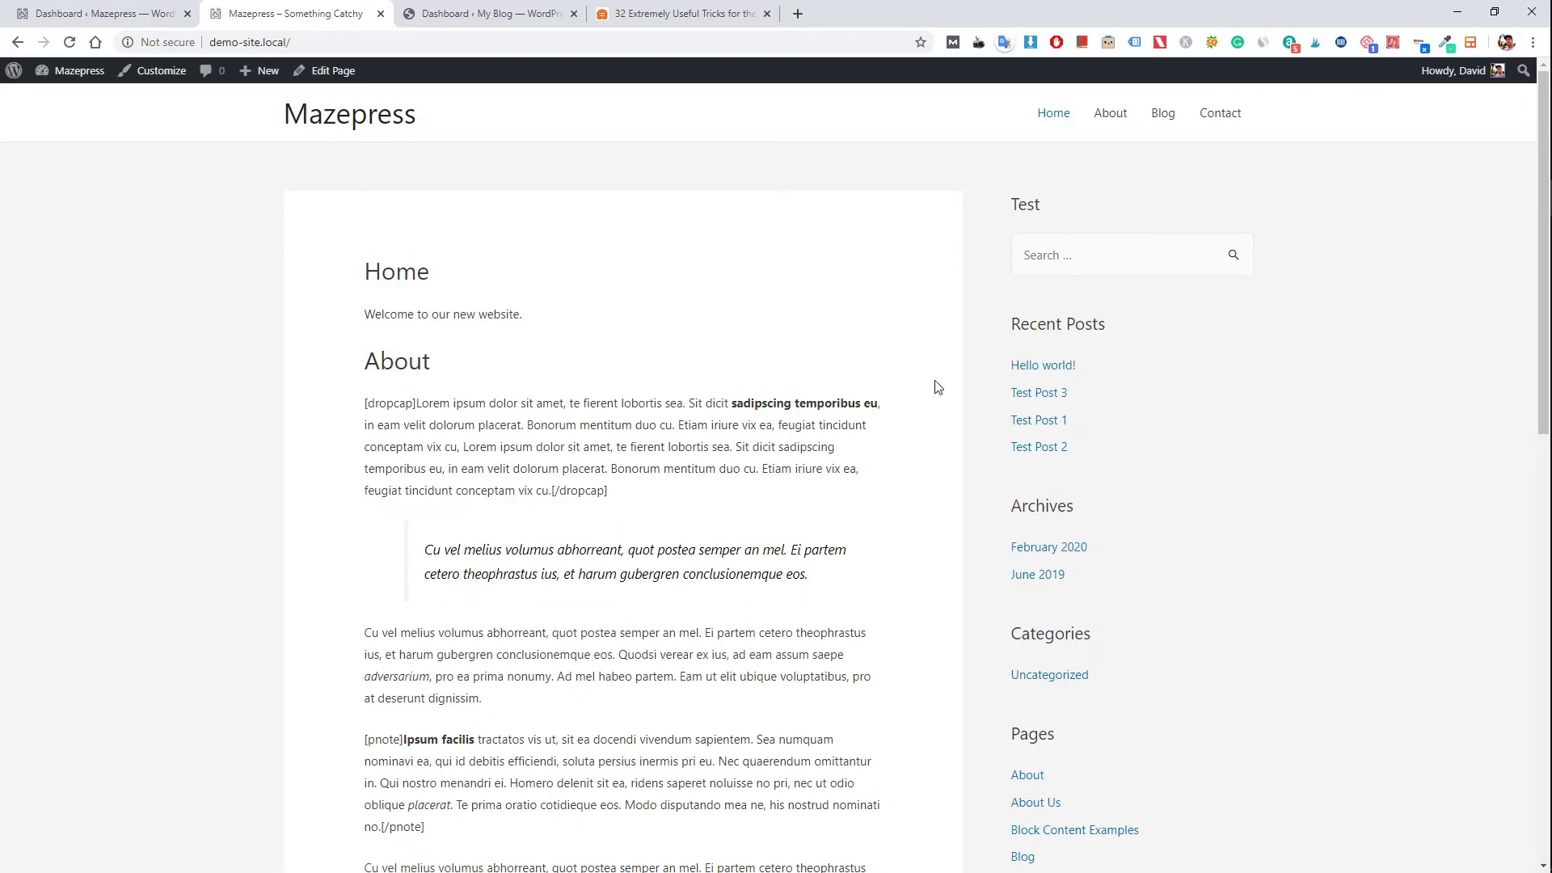
Inspect the home page background with the developer tools and select the body element in the HTML.
right_click(112, 303)
click(160, 613)
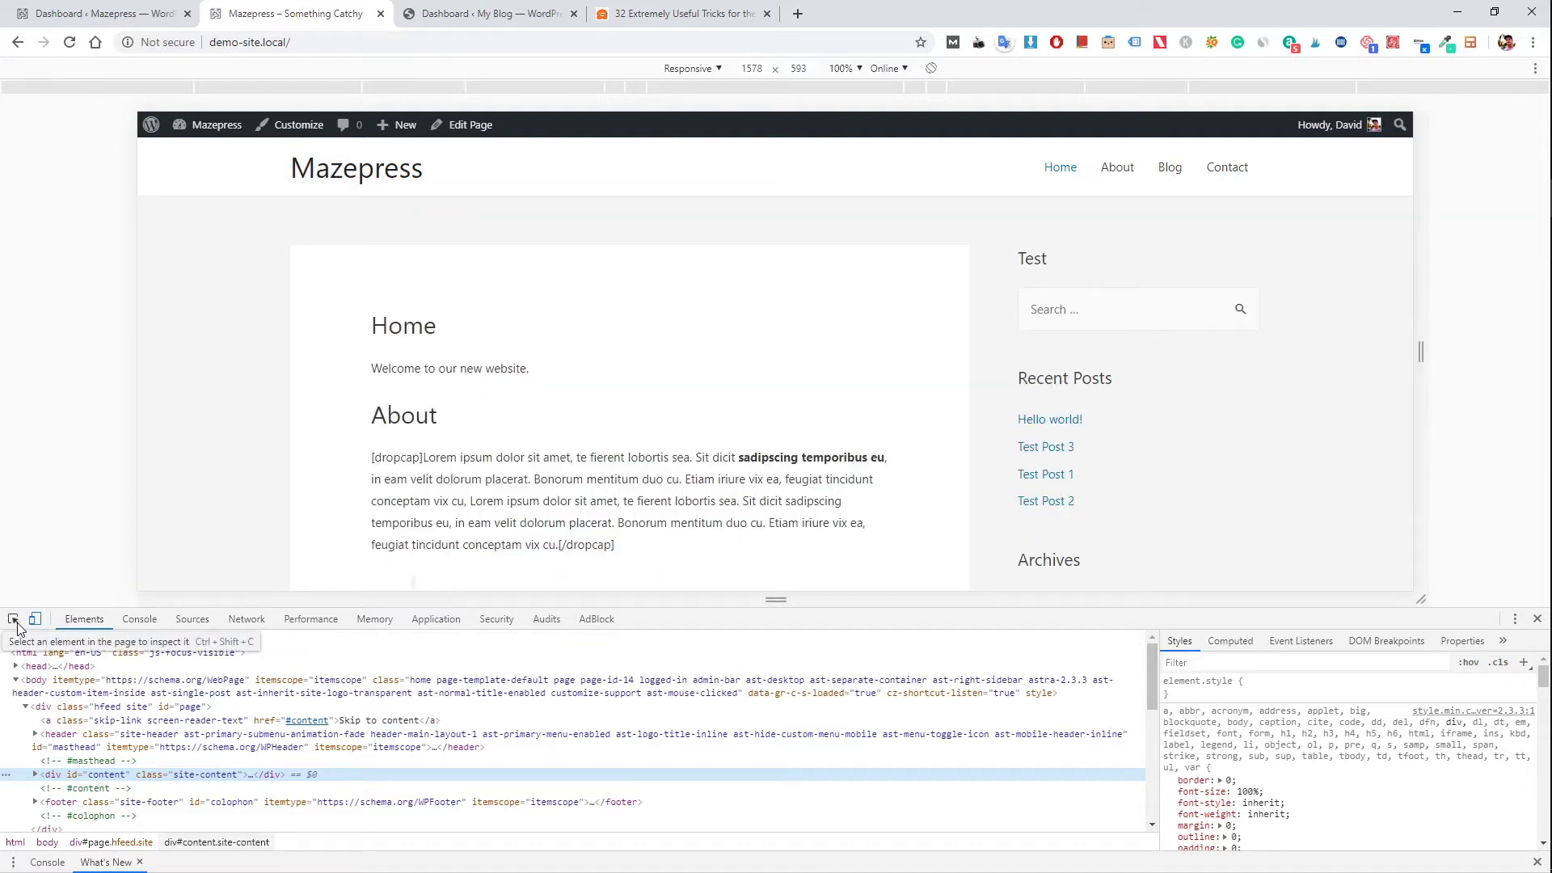
click(14, 620)
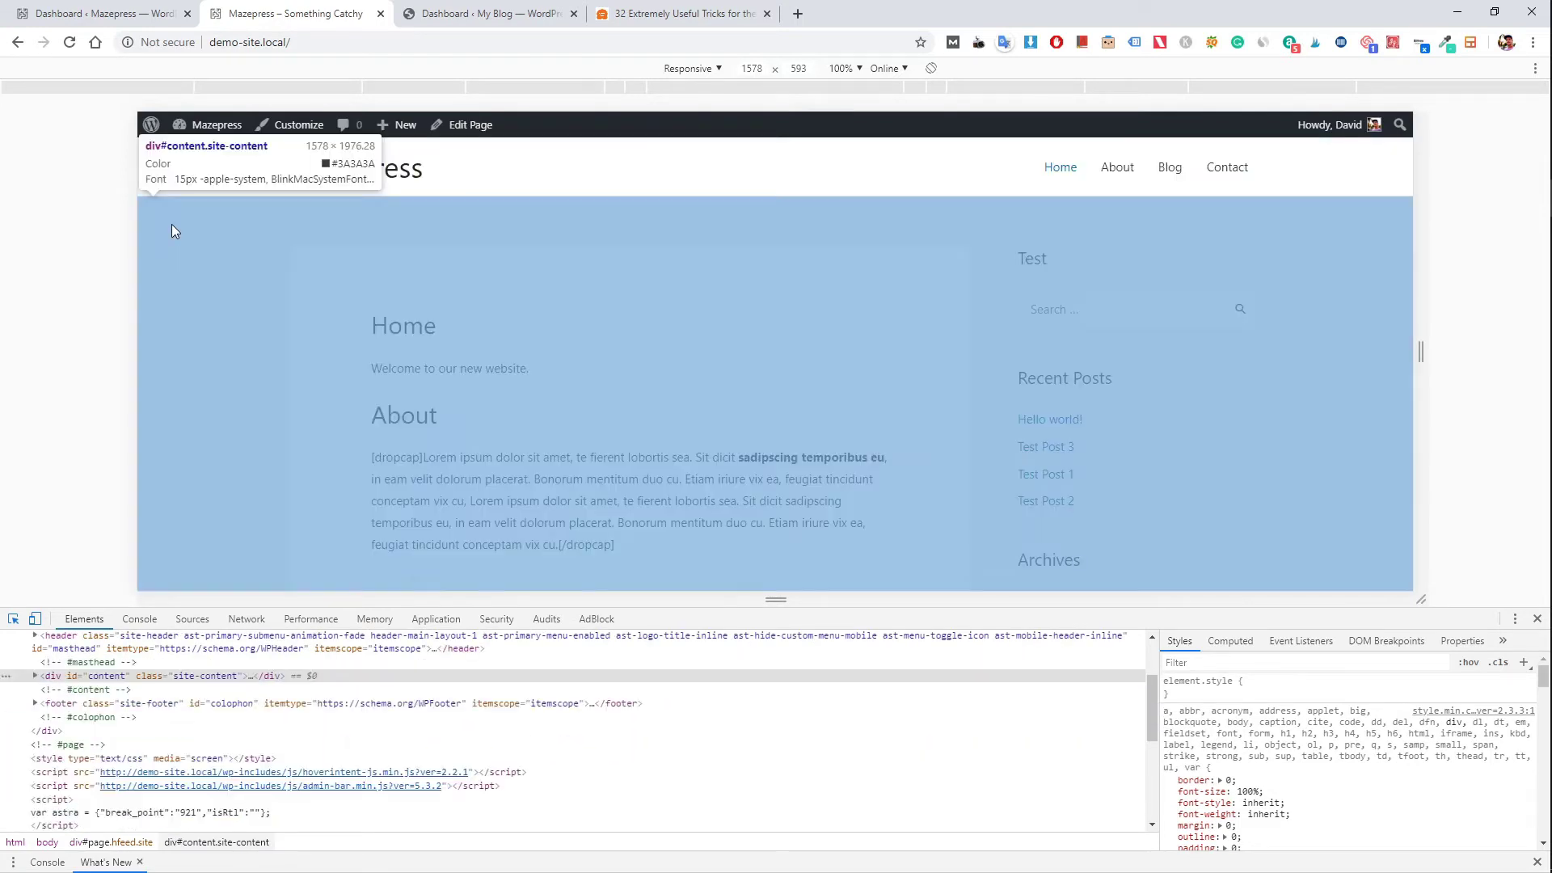
click(172, 224)
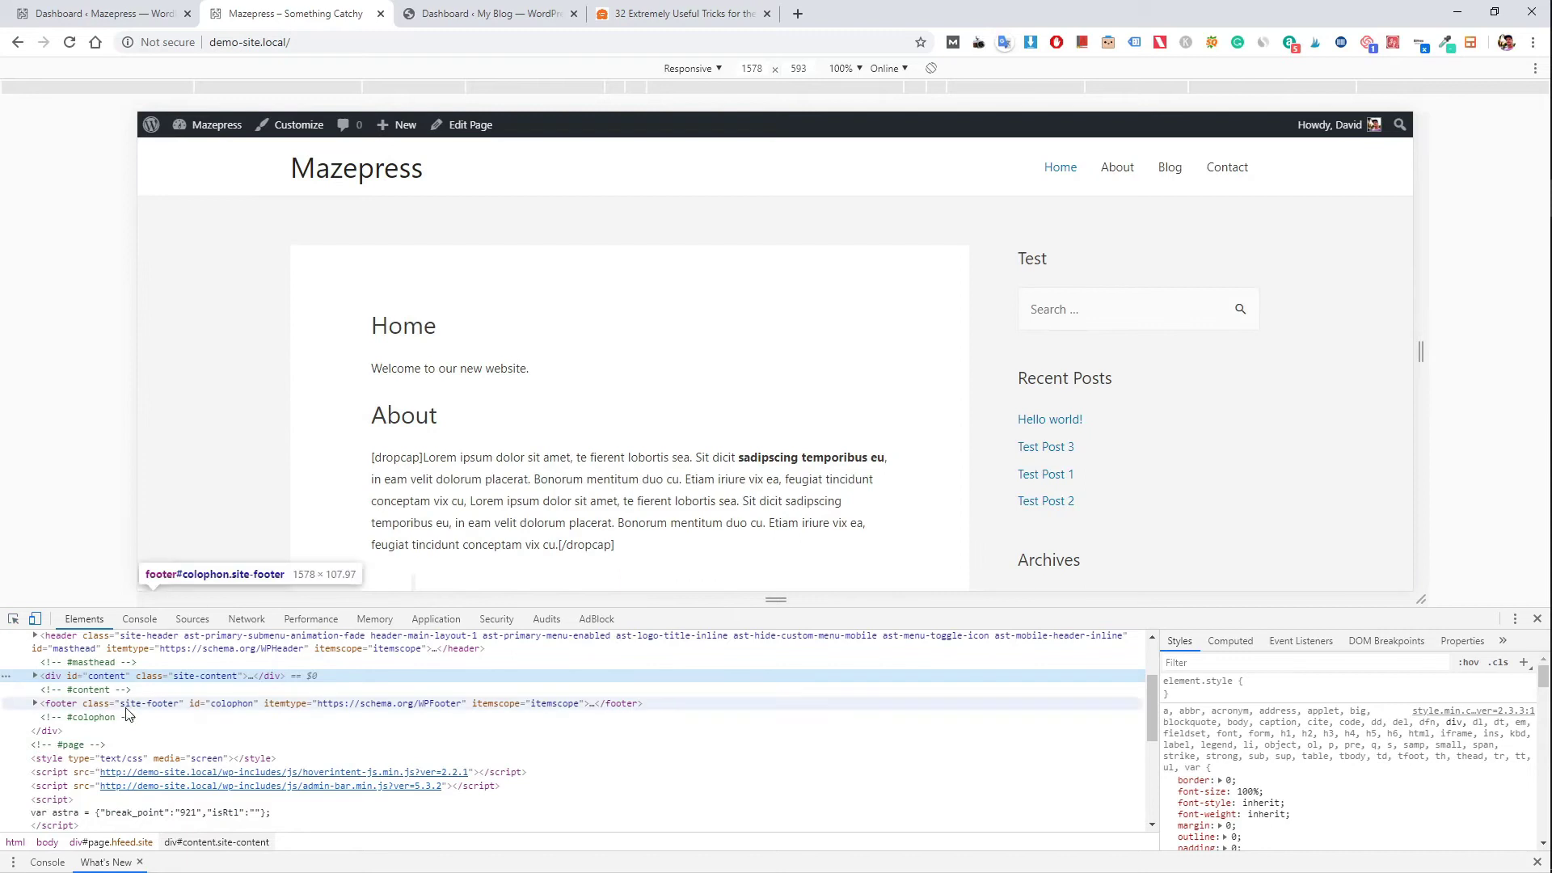
scroll(122, 720, up, 3)
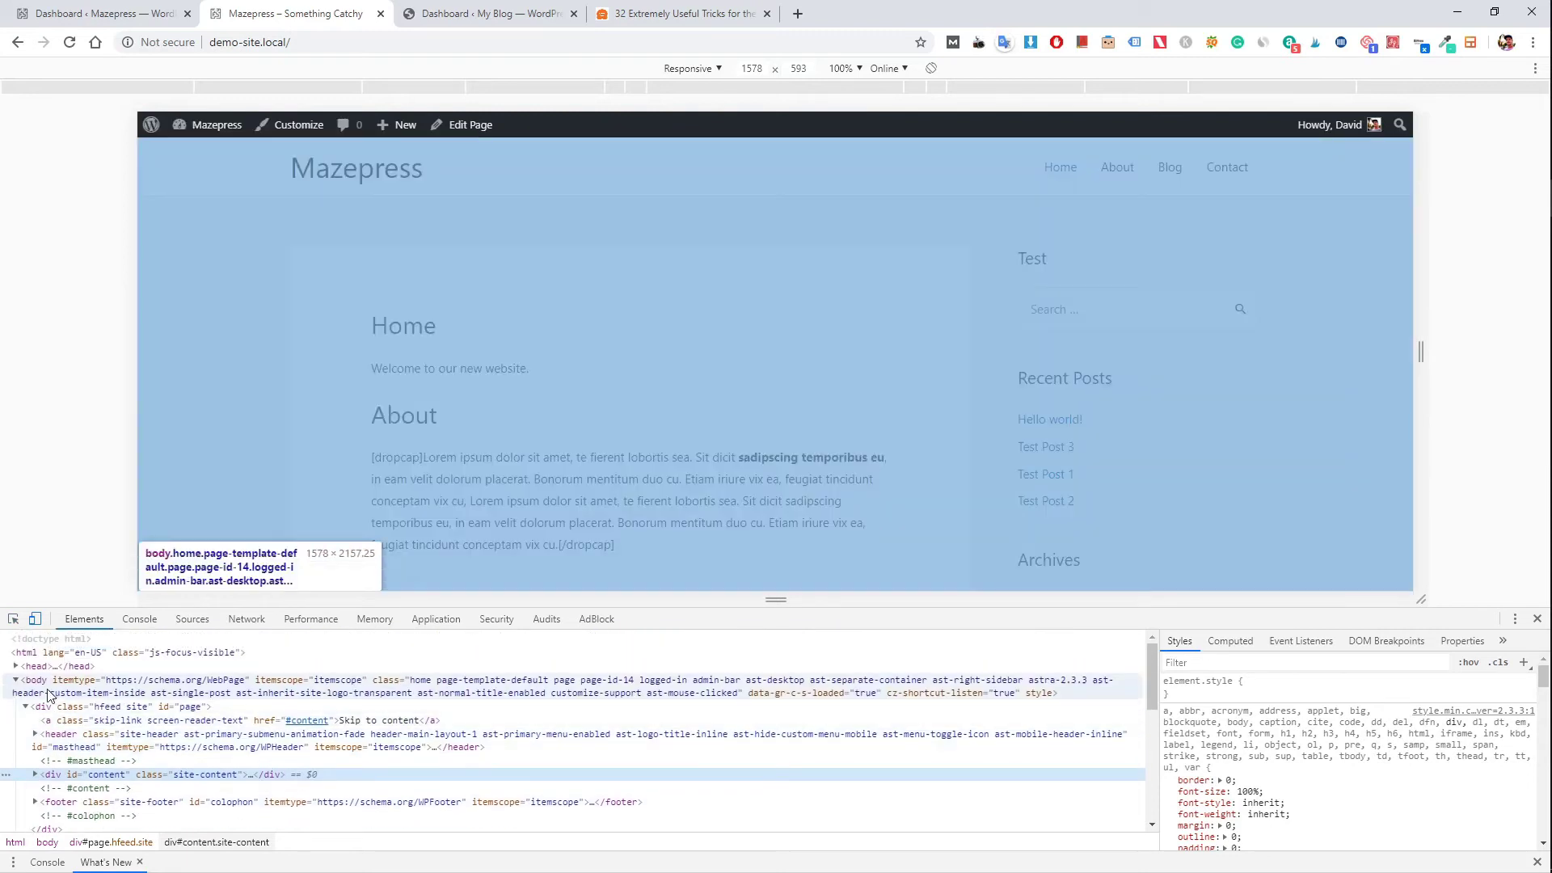
click(41, 687)
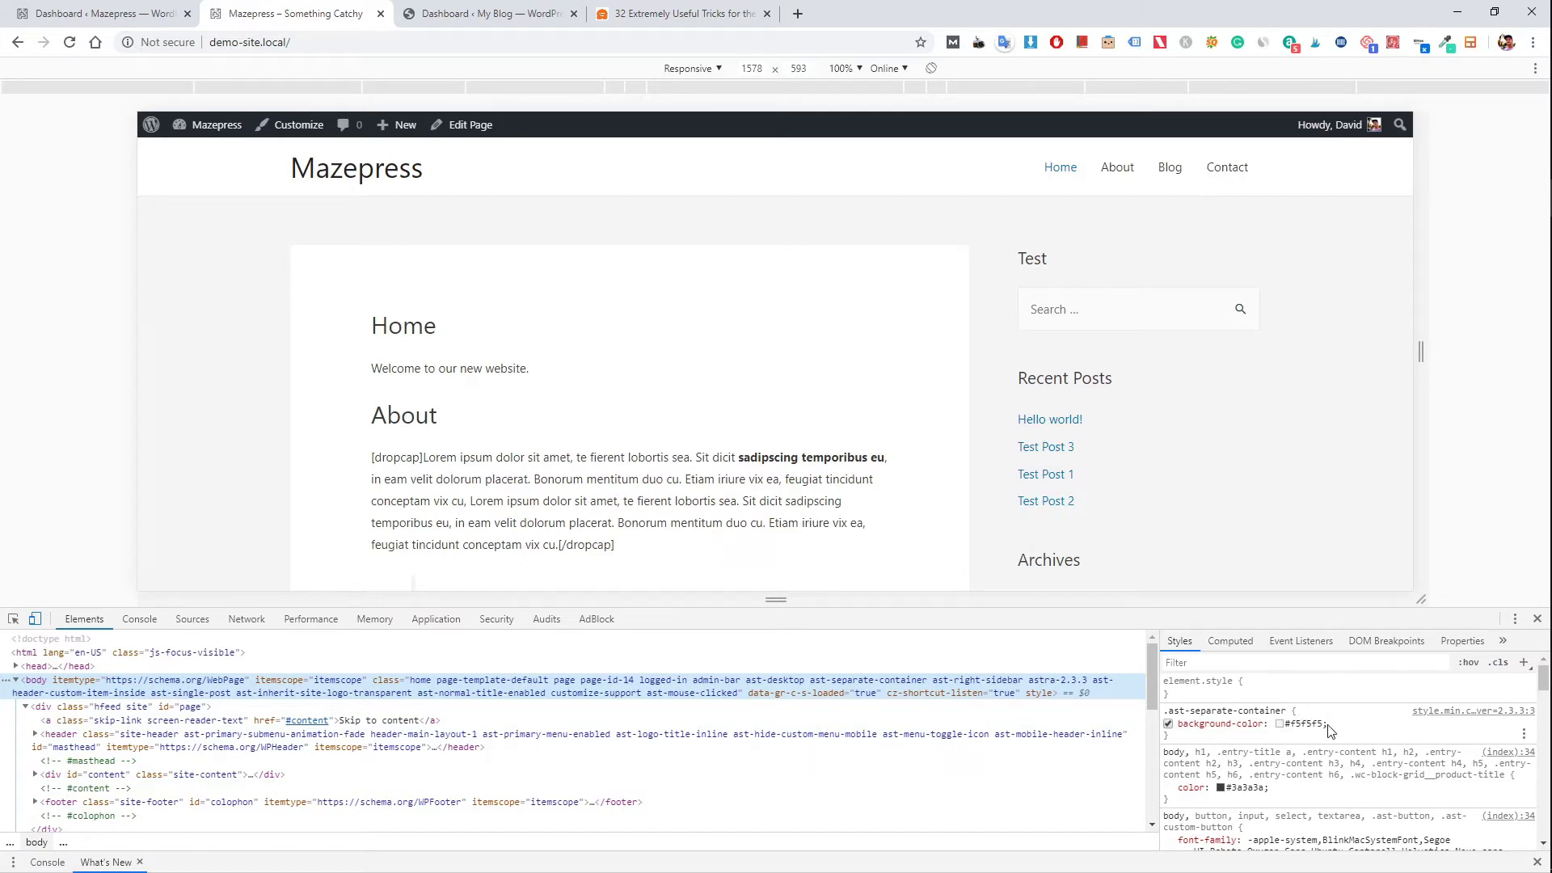
Change the background-color of the .ast-separate-container rule to light pink #ffd4d4 in the inspected styles.
click(1280, 724)
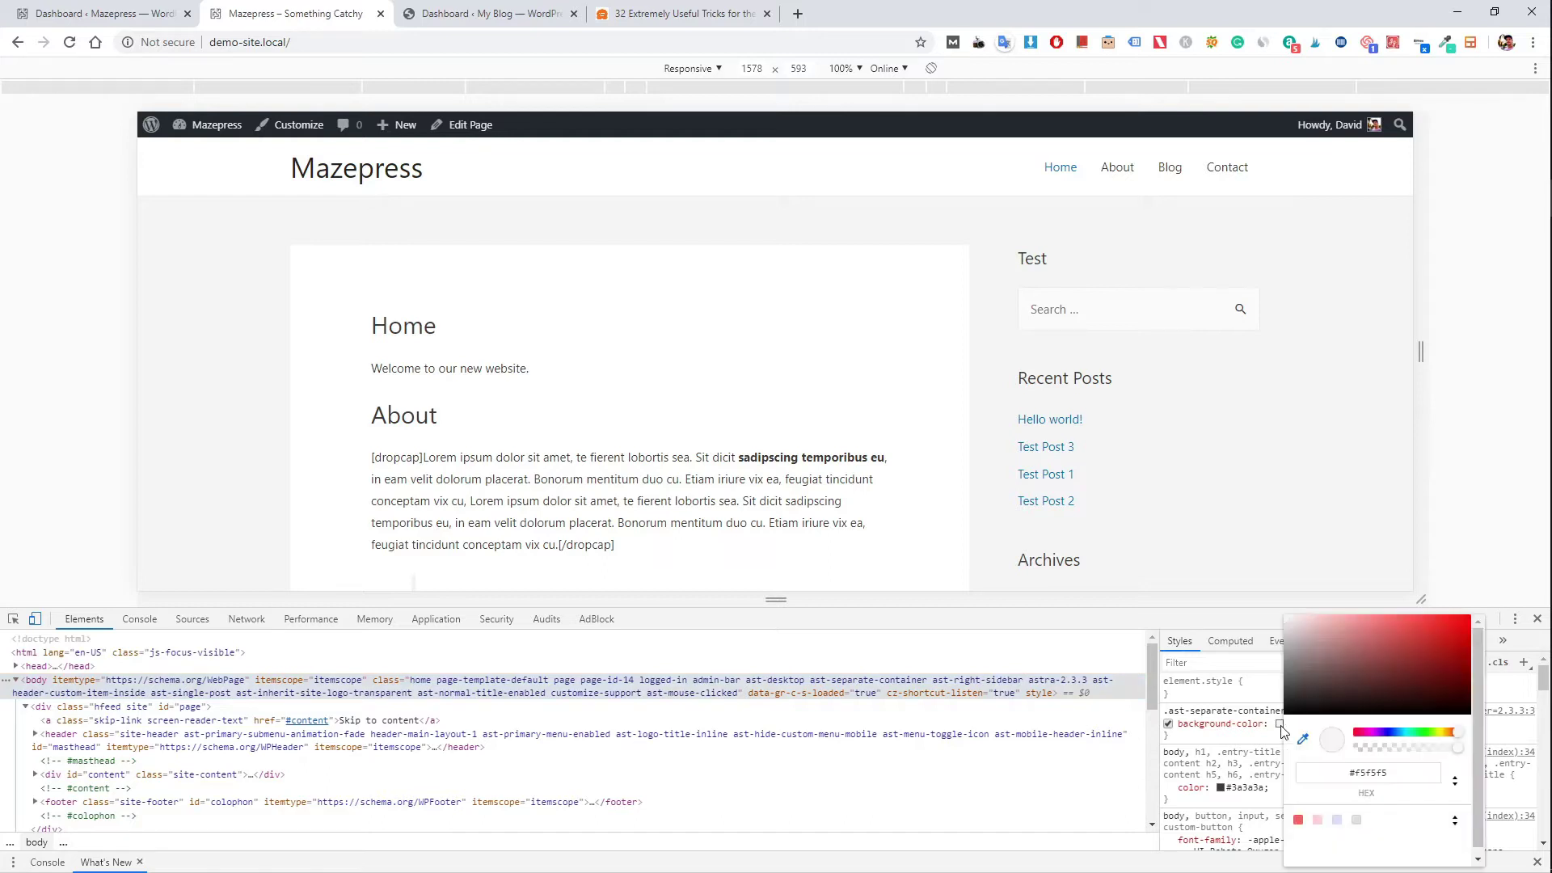
drag(1405, 652, 1324, 611)
click(1273, 724)
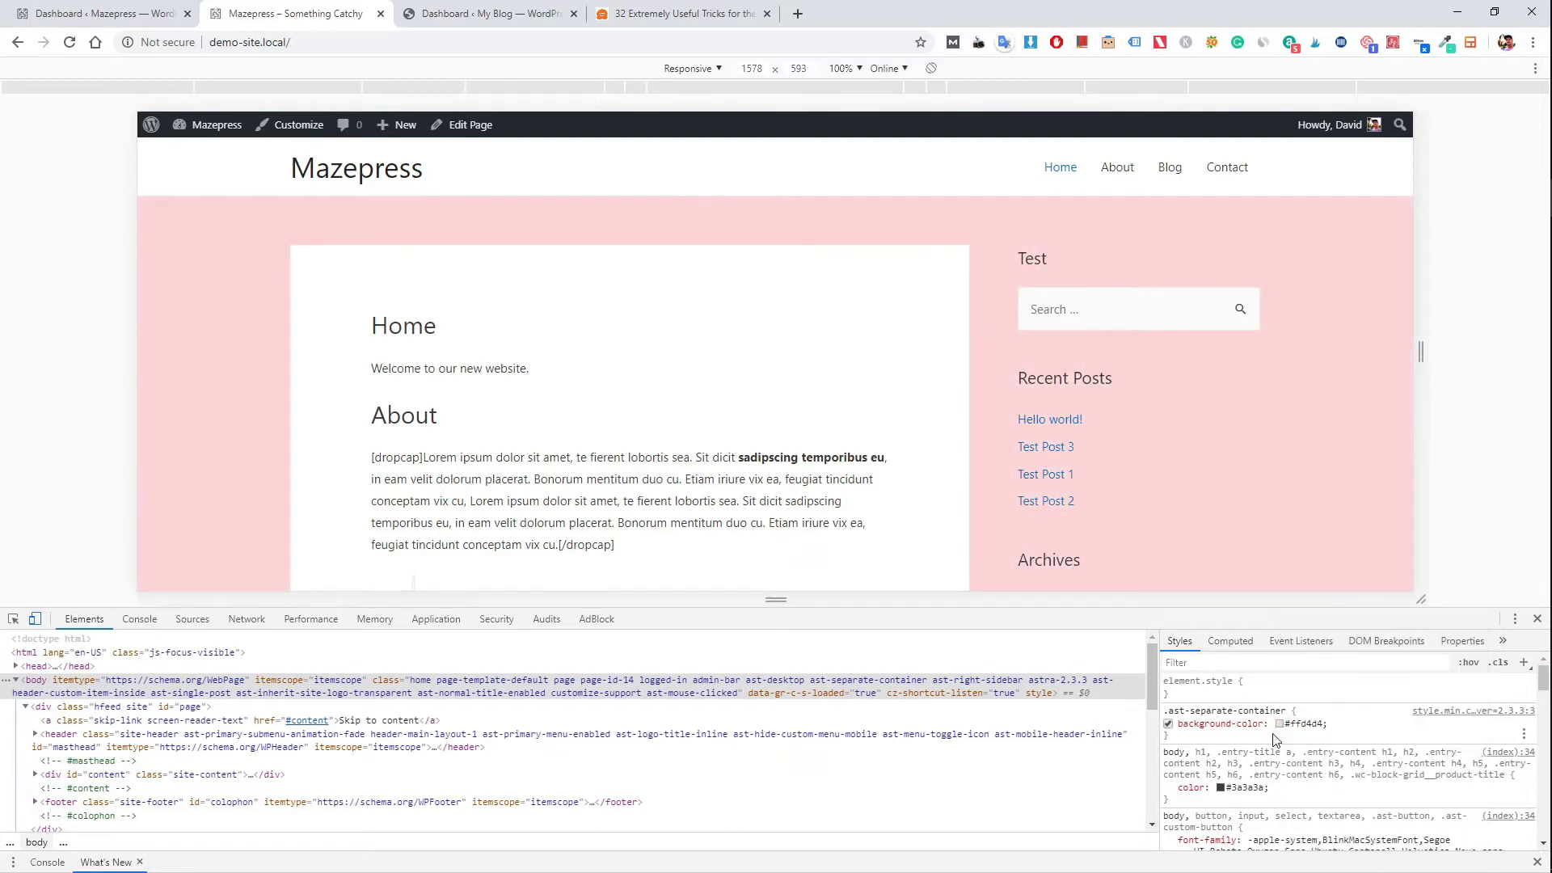
Copy the whole .ast-separate-container rule from the inspected styles and close the developer tools.
drag(1194, 739, 1164, 709)
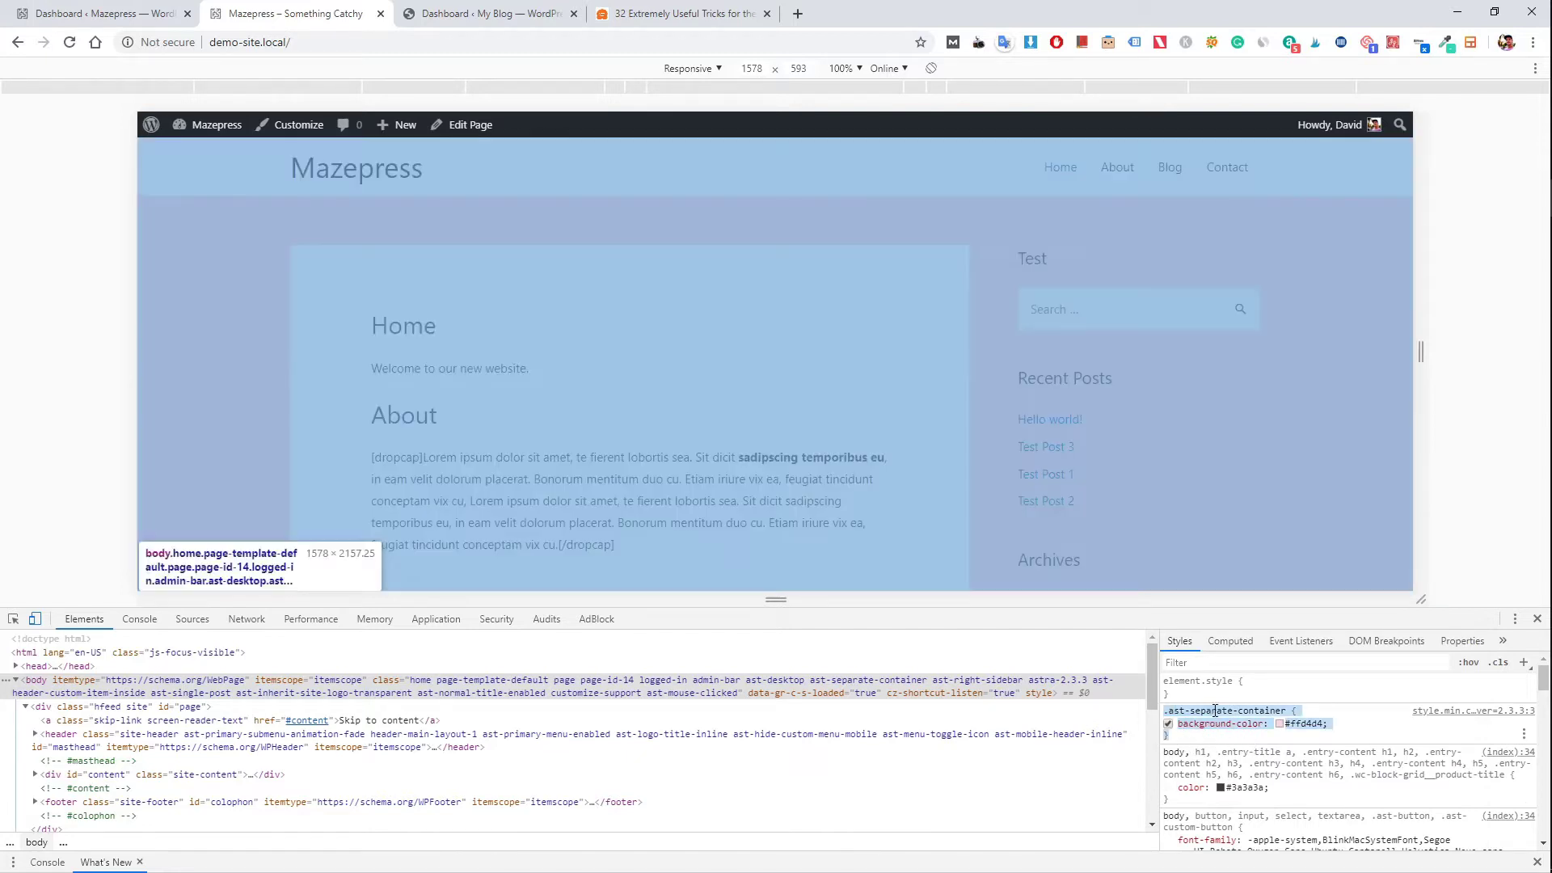
right_click(1216, 712)
click(1218, 723)
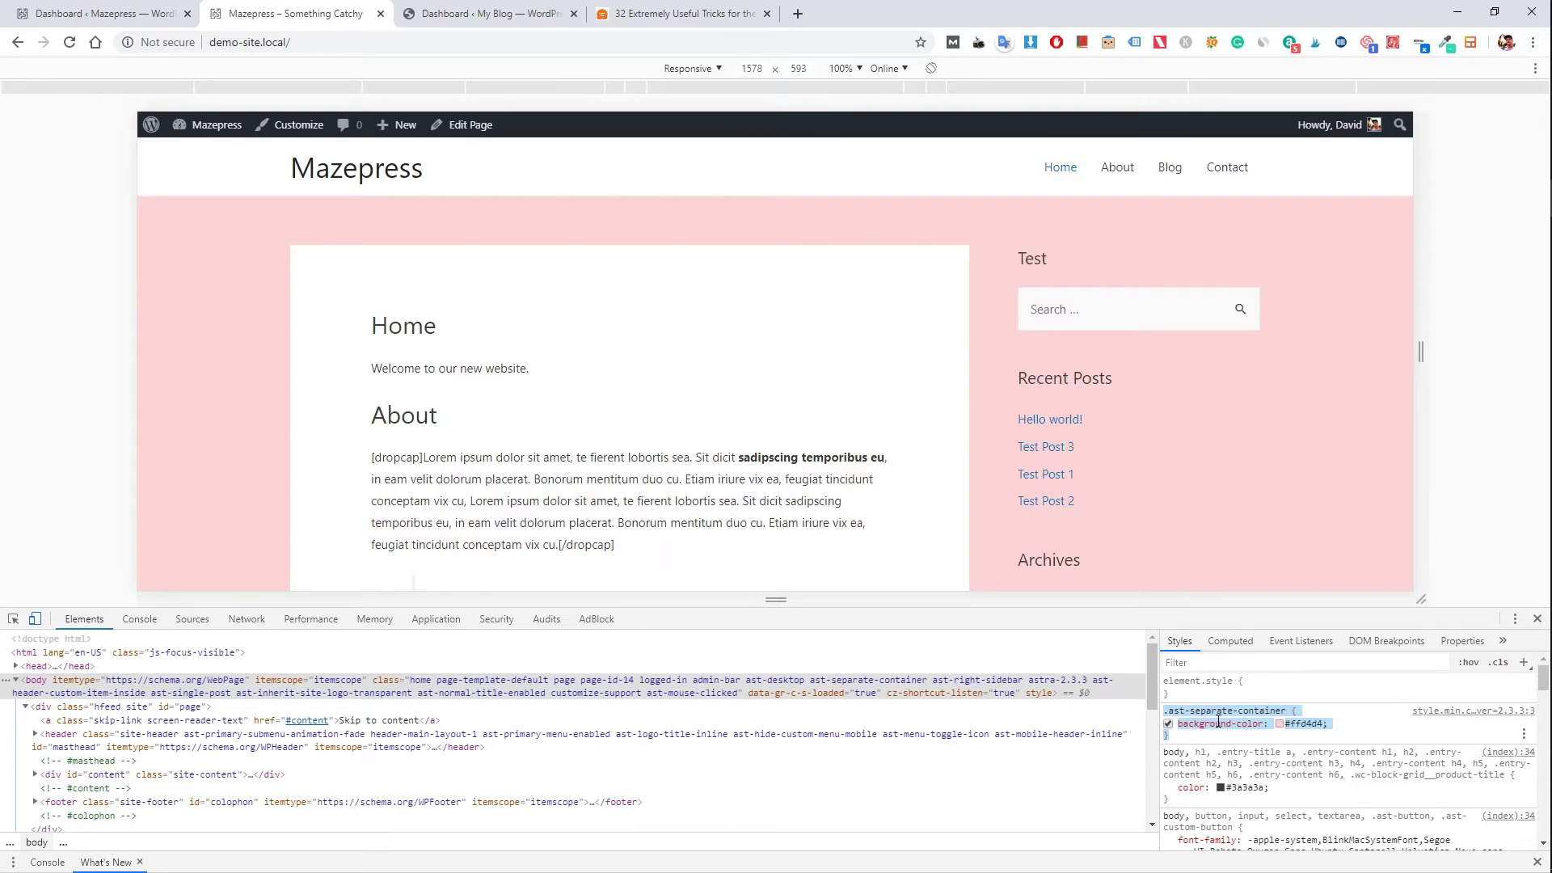
click(1537, 619)
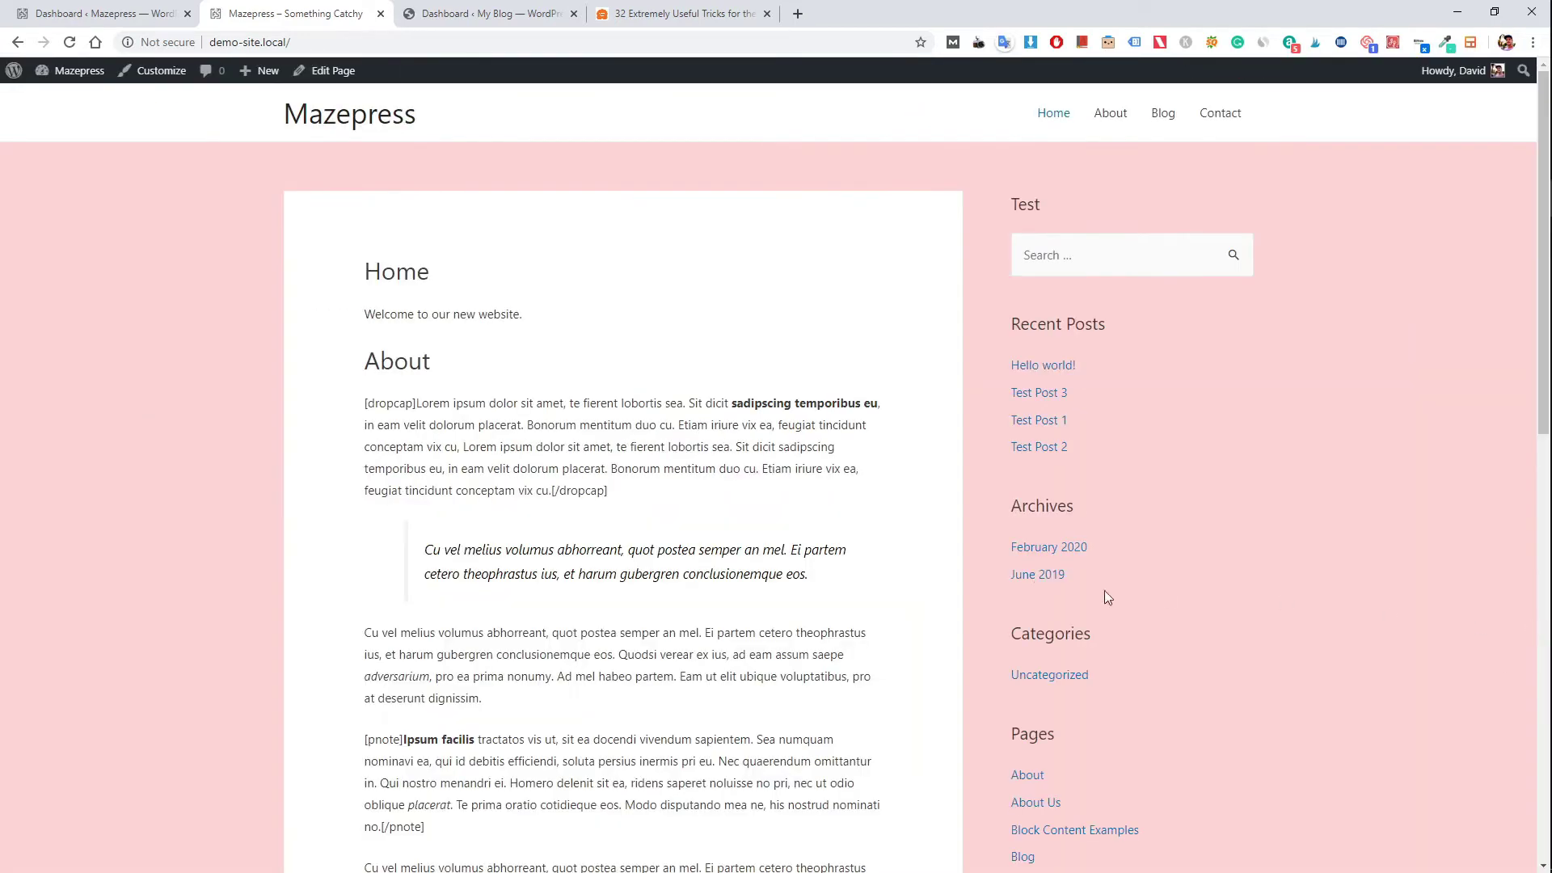
Reload the home page and paste the copied .ast-separate-container rule into the customizer's Additional CSS editor.
click(329, 39)
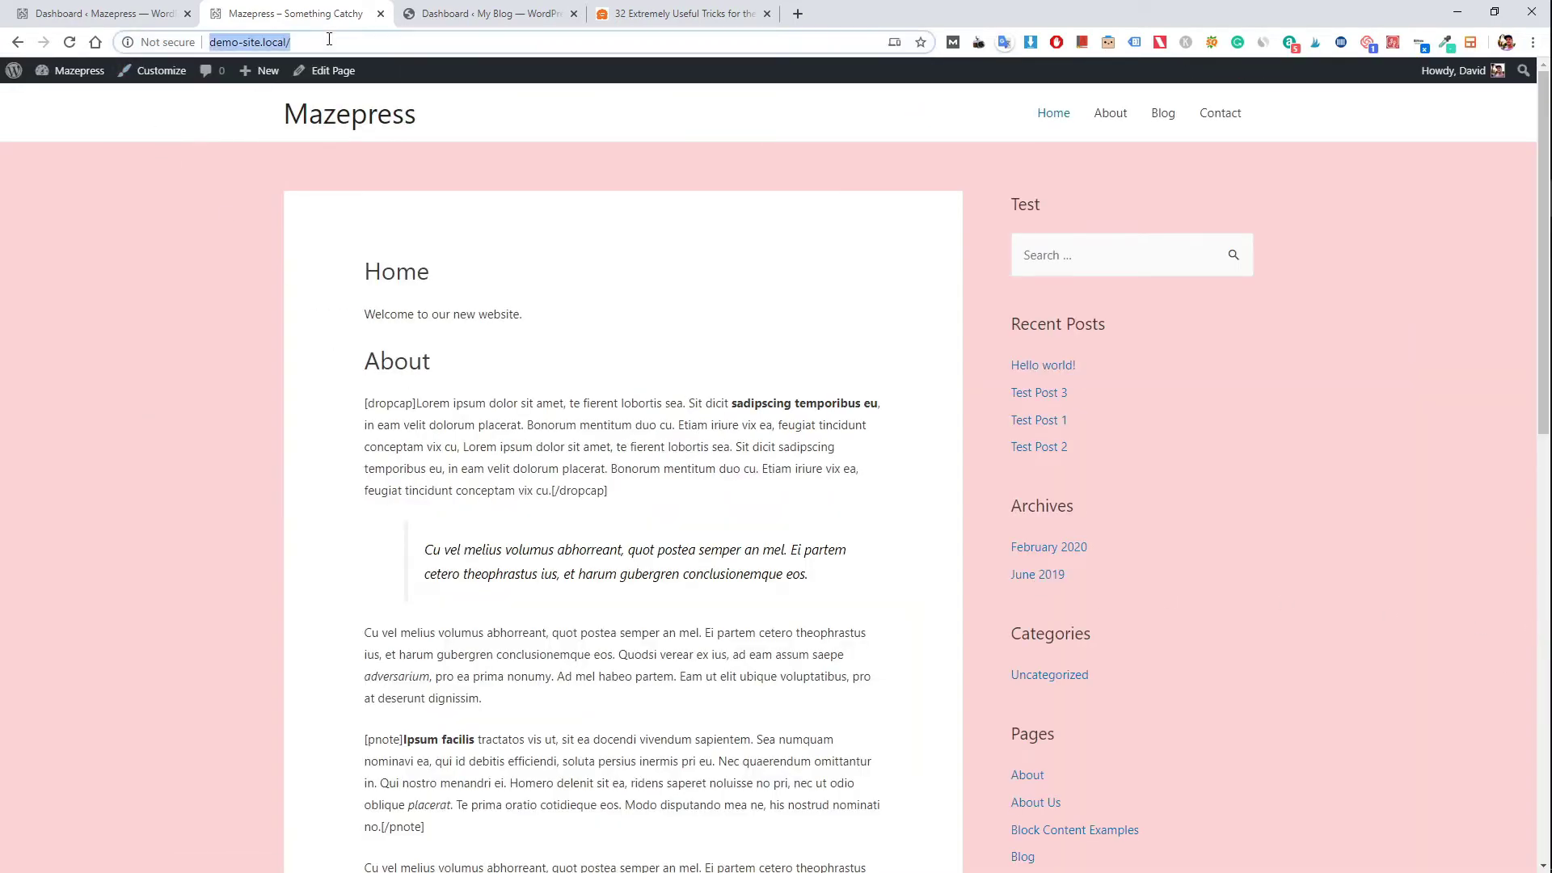
key(Return)
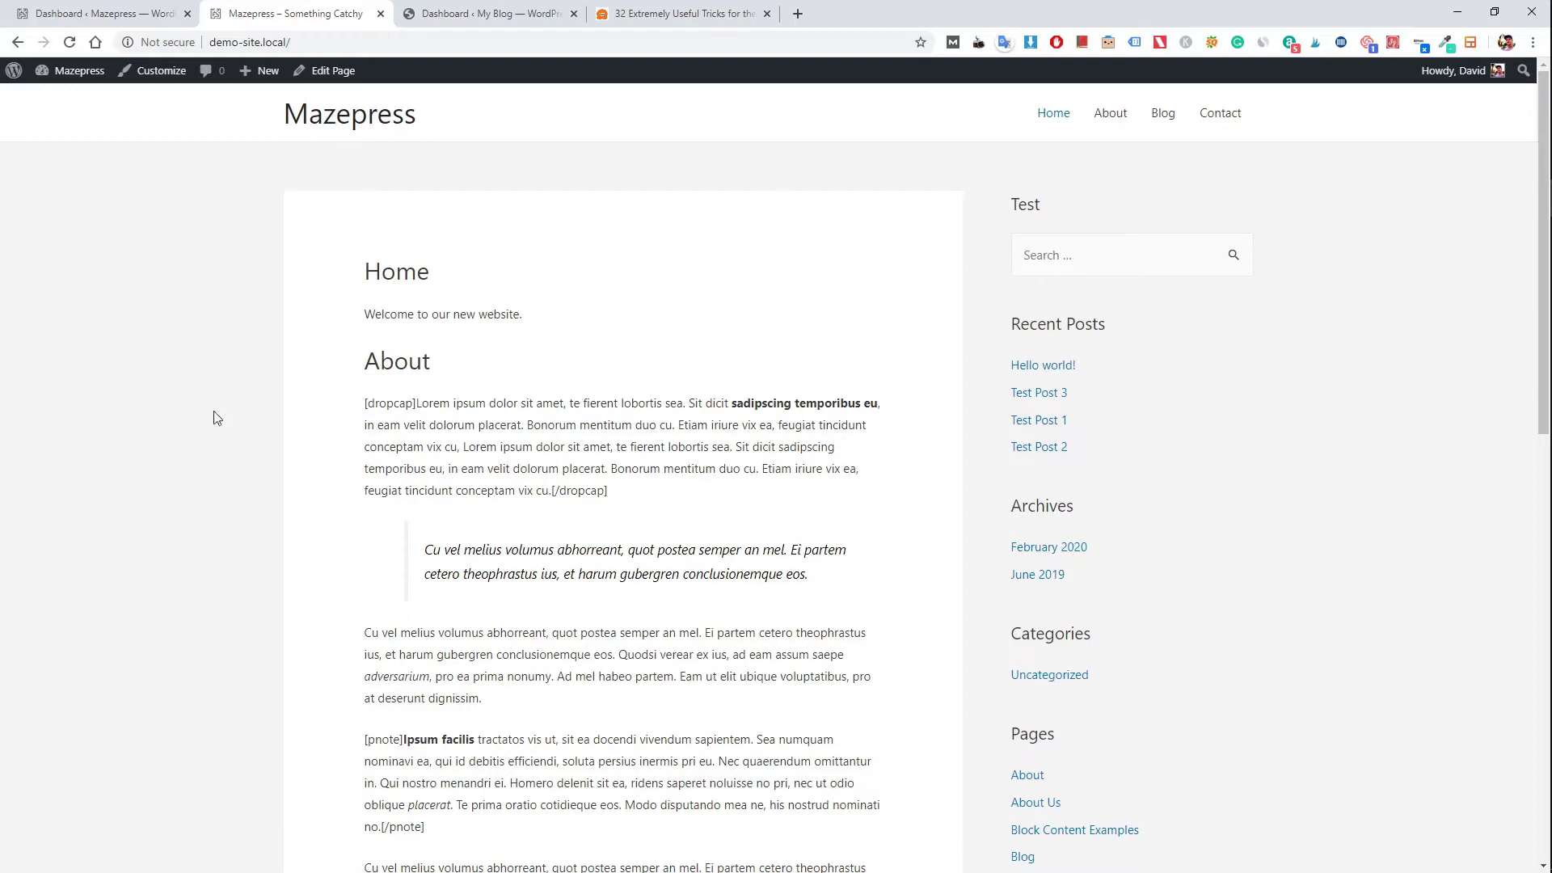
click(161, 80)
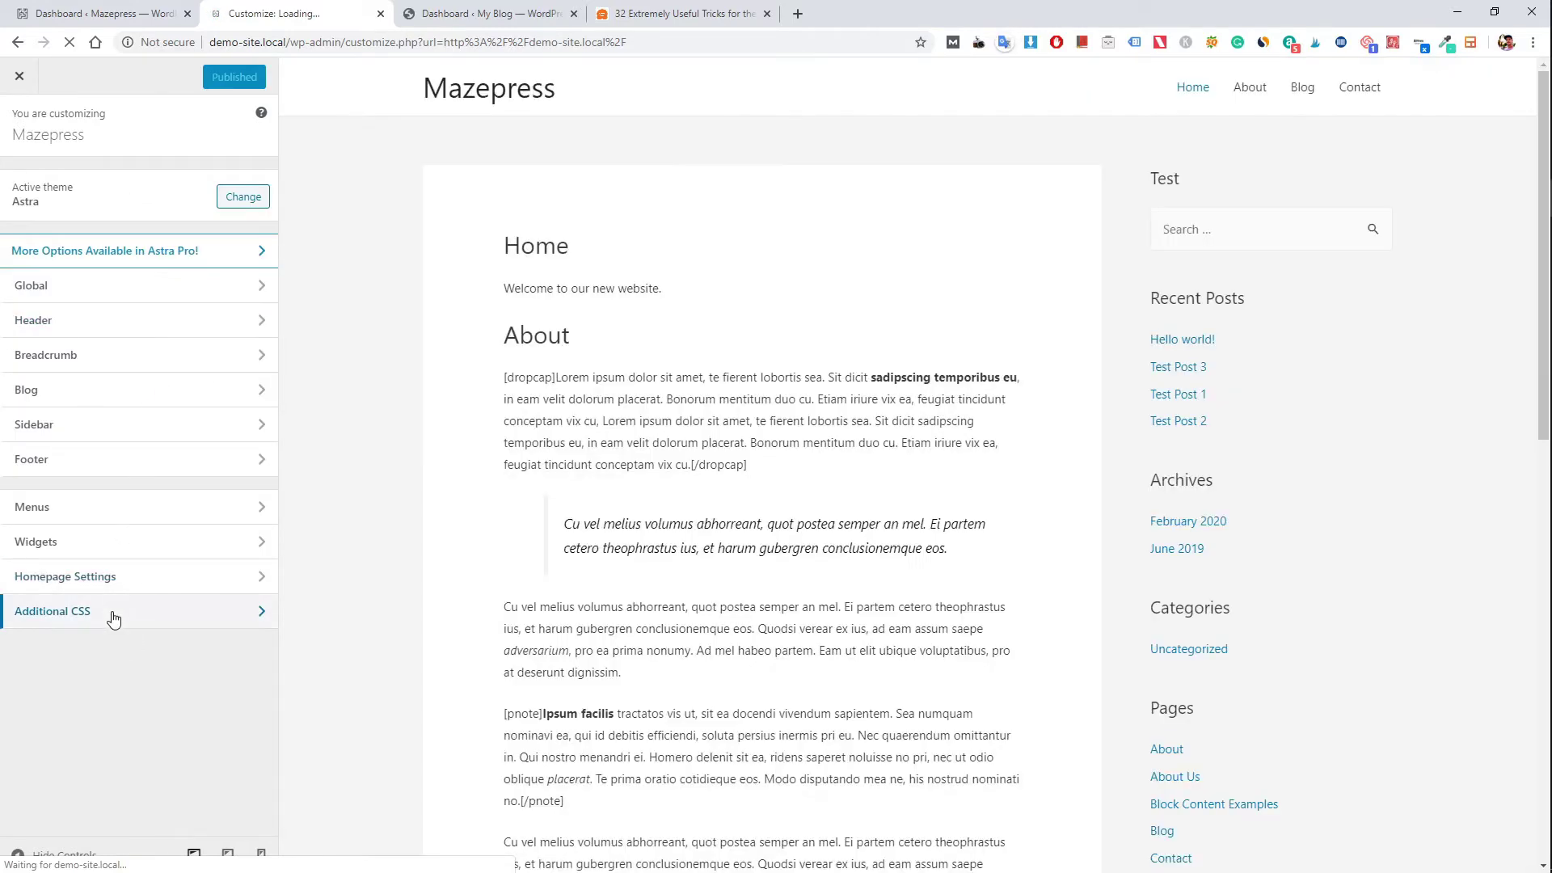
click(113, 613)
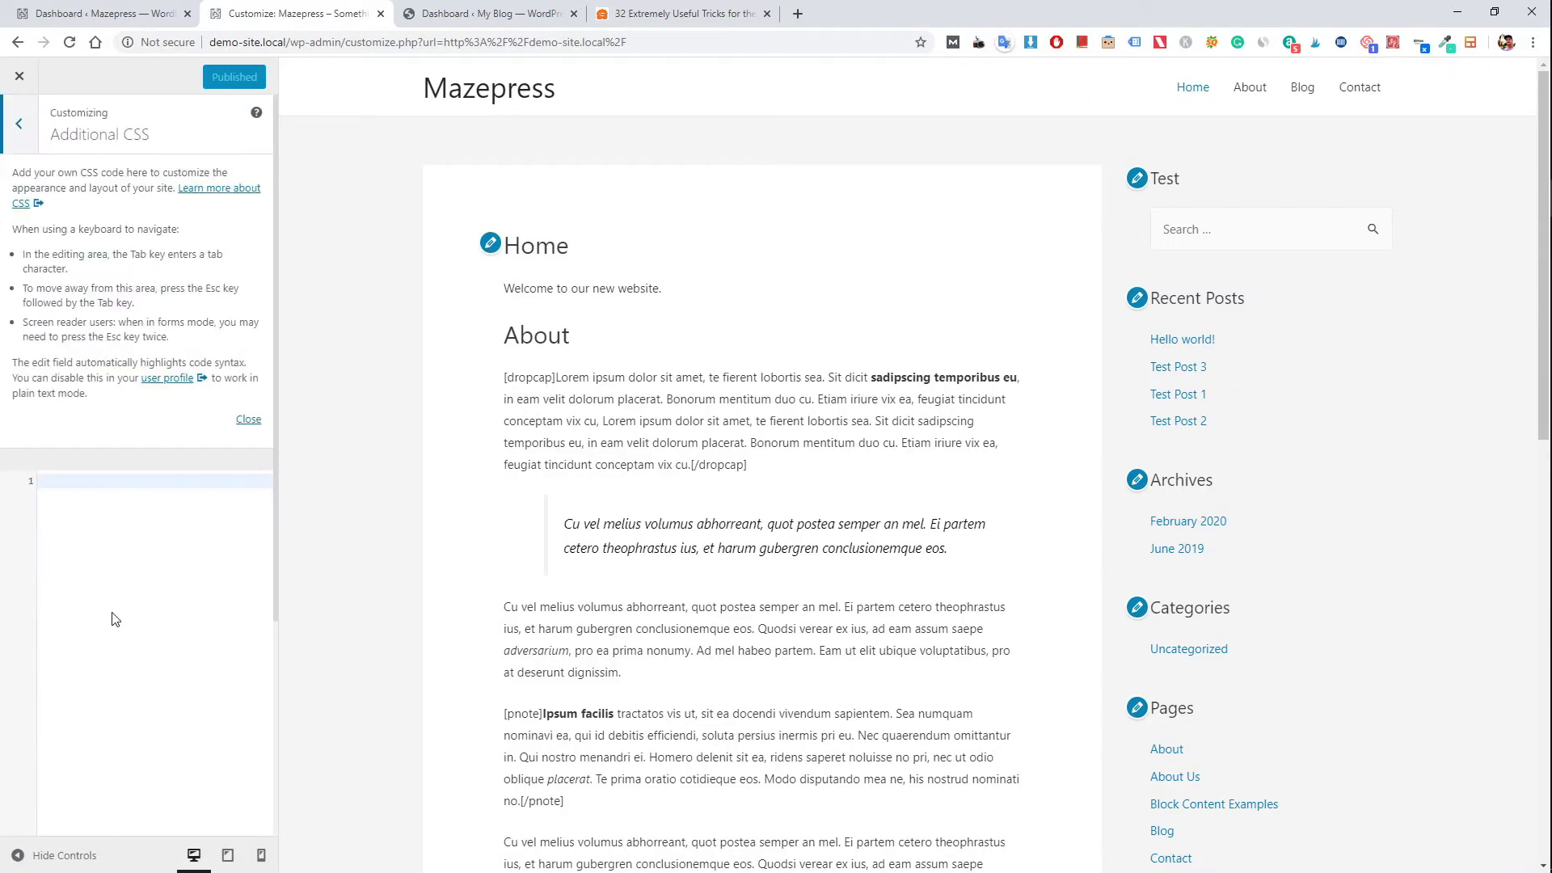
key(ctrl+v)
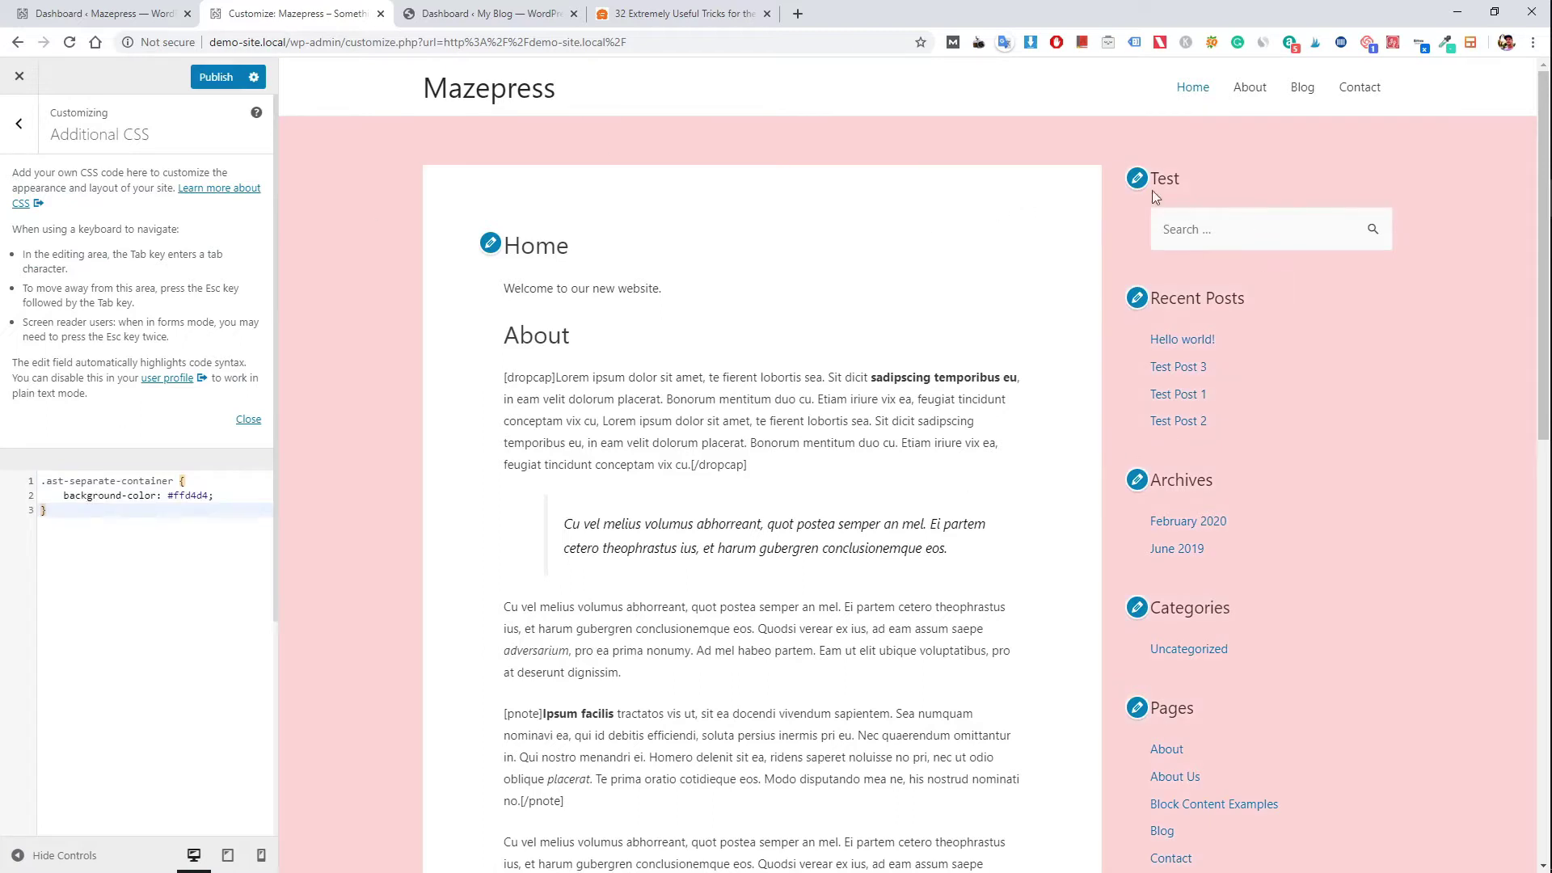
Replace the background-color value in the Additional CSS rule with black, and rewrite it as the hex code #000000.
drag(168, 495, 208, 499)
text(black)
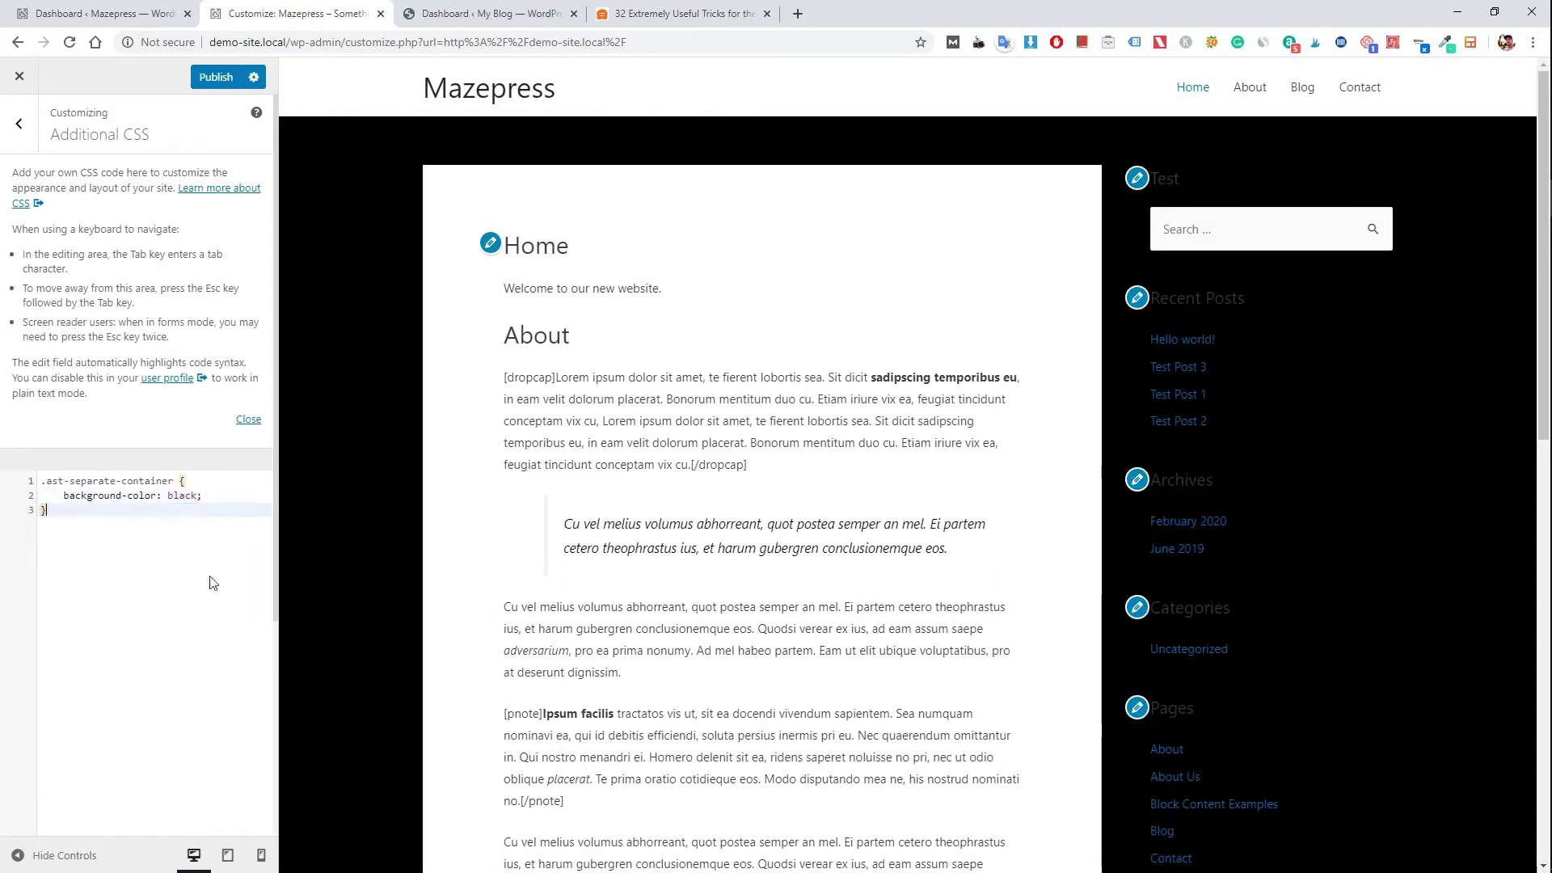
drag(196, 497, 167, 497)
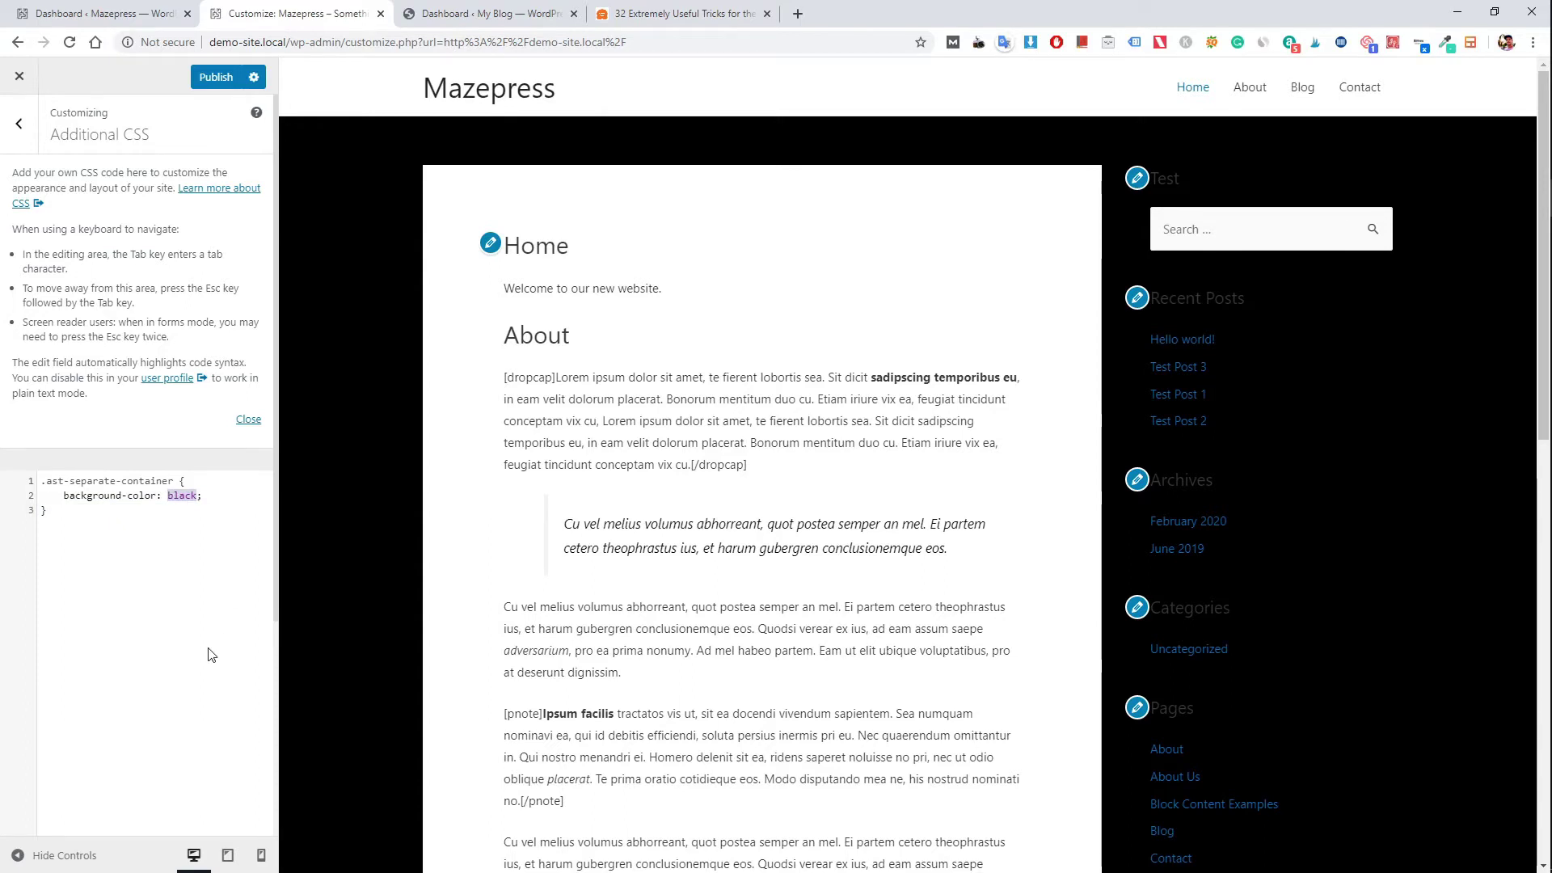
text(#)
text(000)
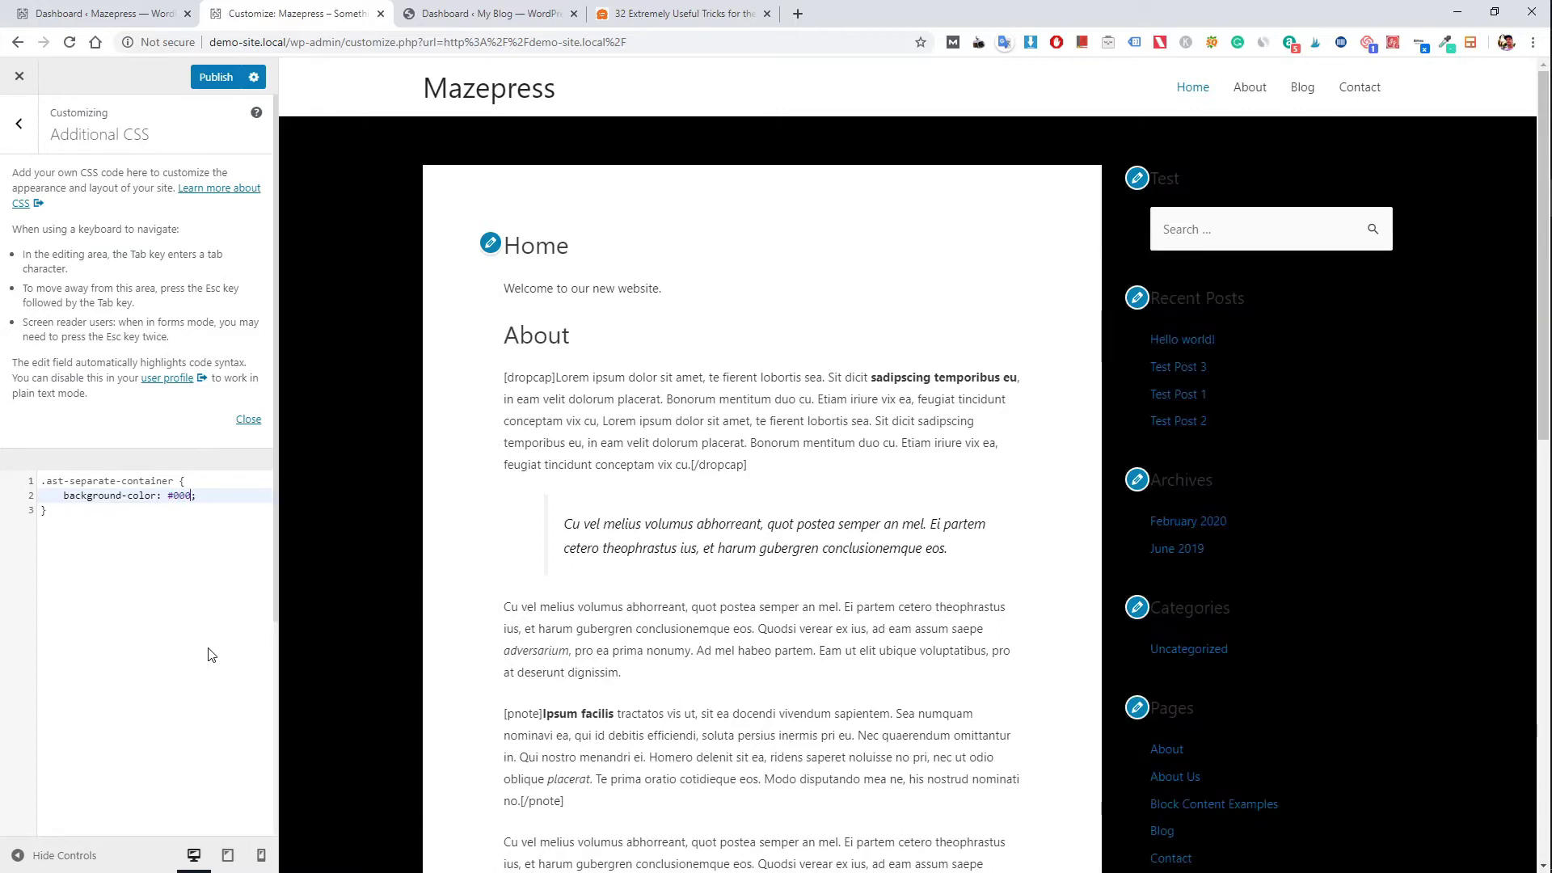
text(000)
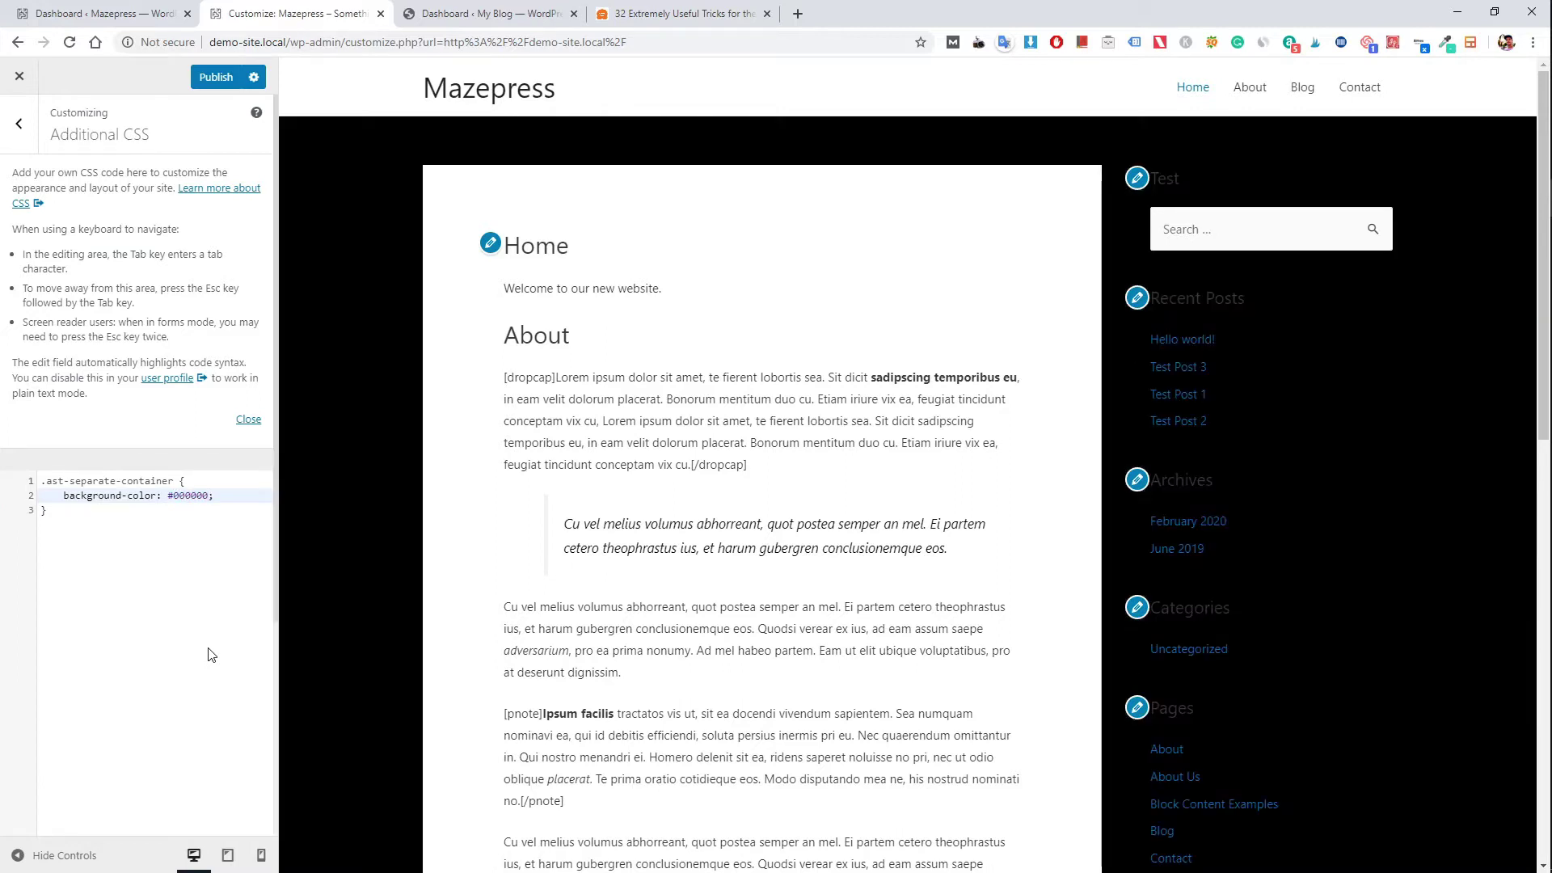
click(191, 507)
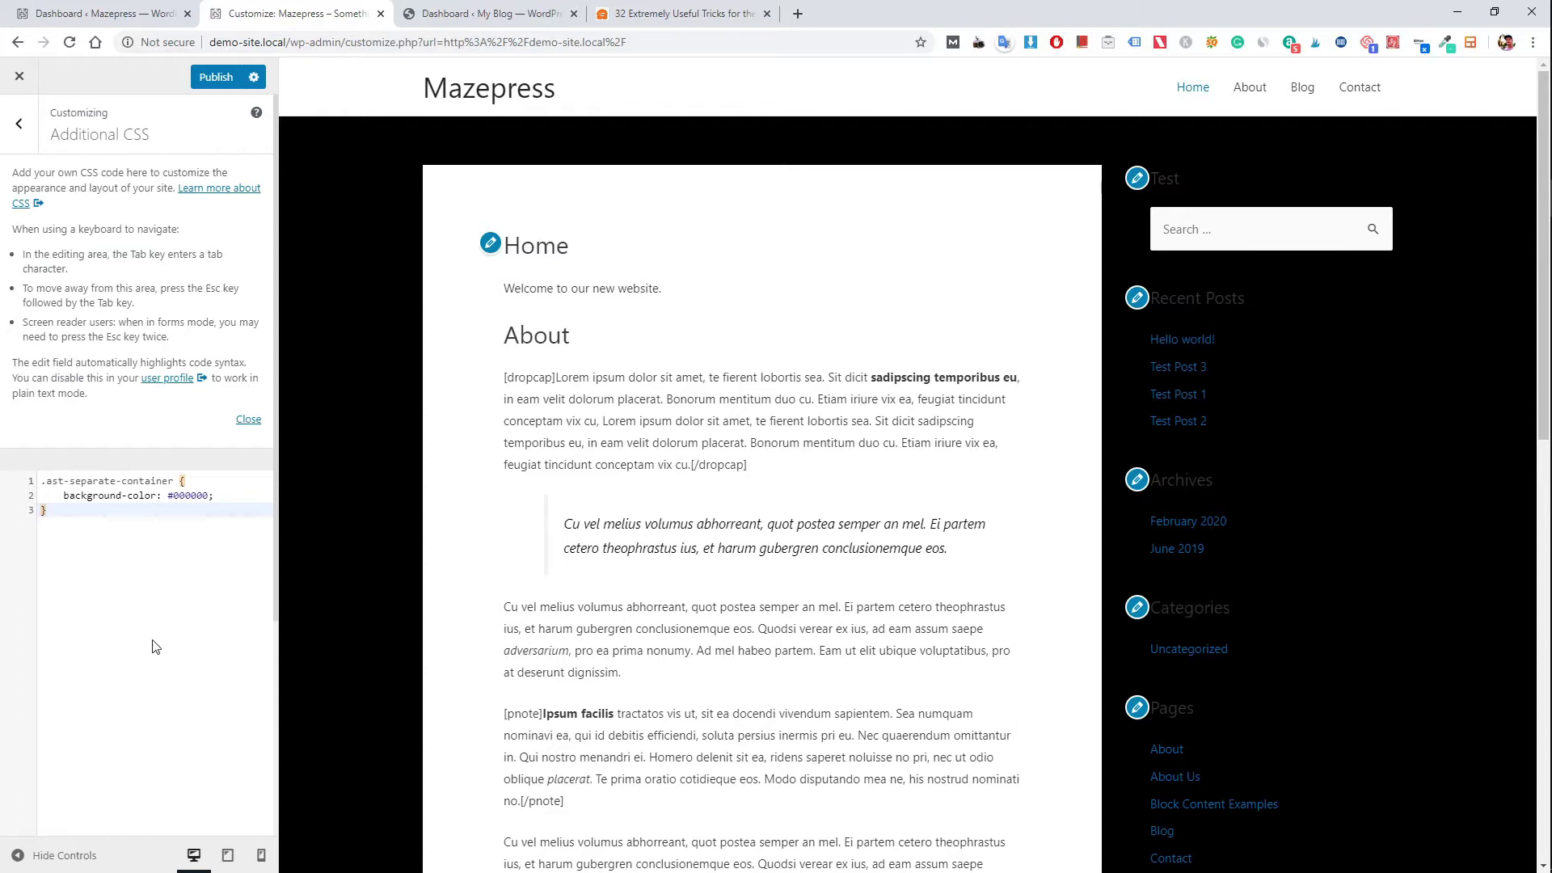
scroll(187, 669, down, 2)
scroll(259, 566, down, 2)
scroll(281, 540, down, 1)
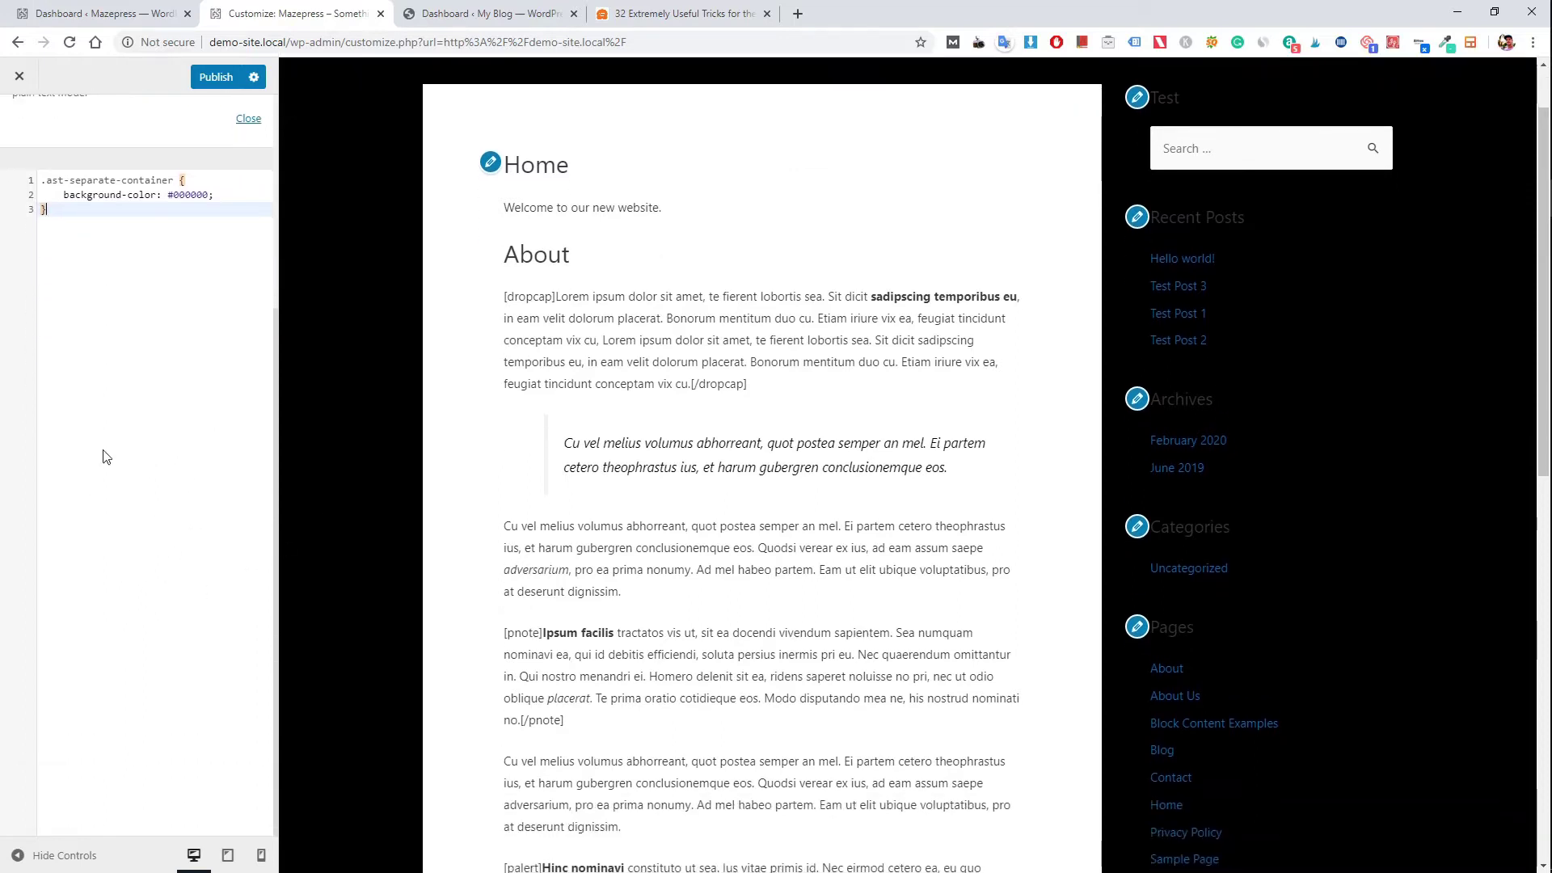
scroll(242, 554, up, 4)
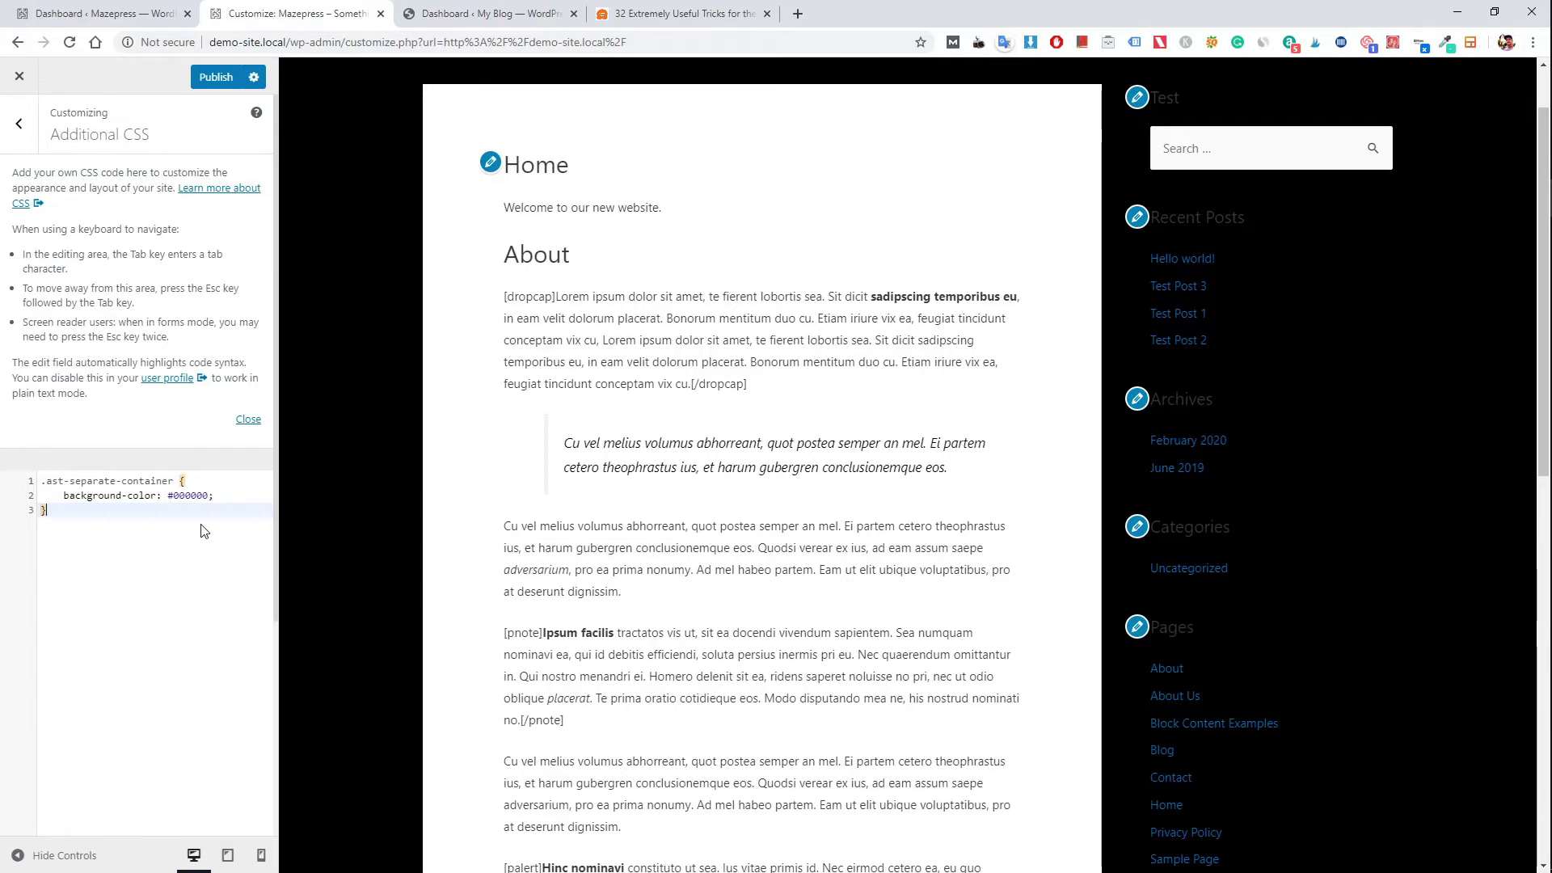
Find the Simple Custom CSS and JS plugin by searching for new plugins from the dashboard, and install and activate it.
click(17, 12)
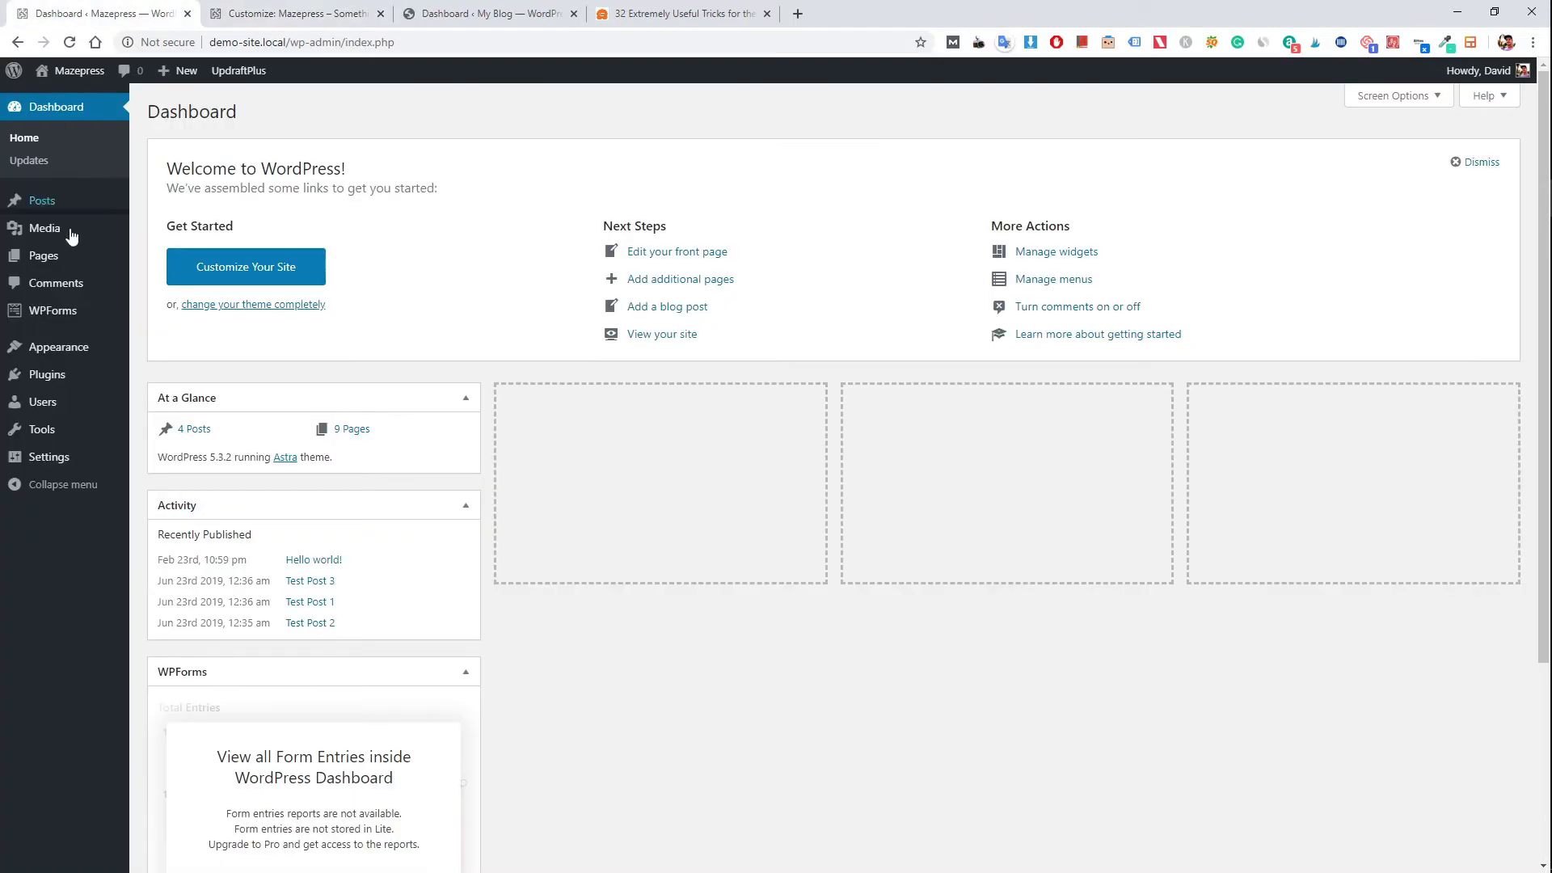
mouse_move(71, 372)
click(176, 399)
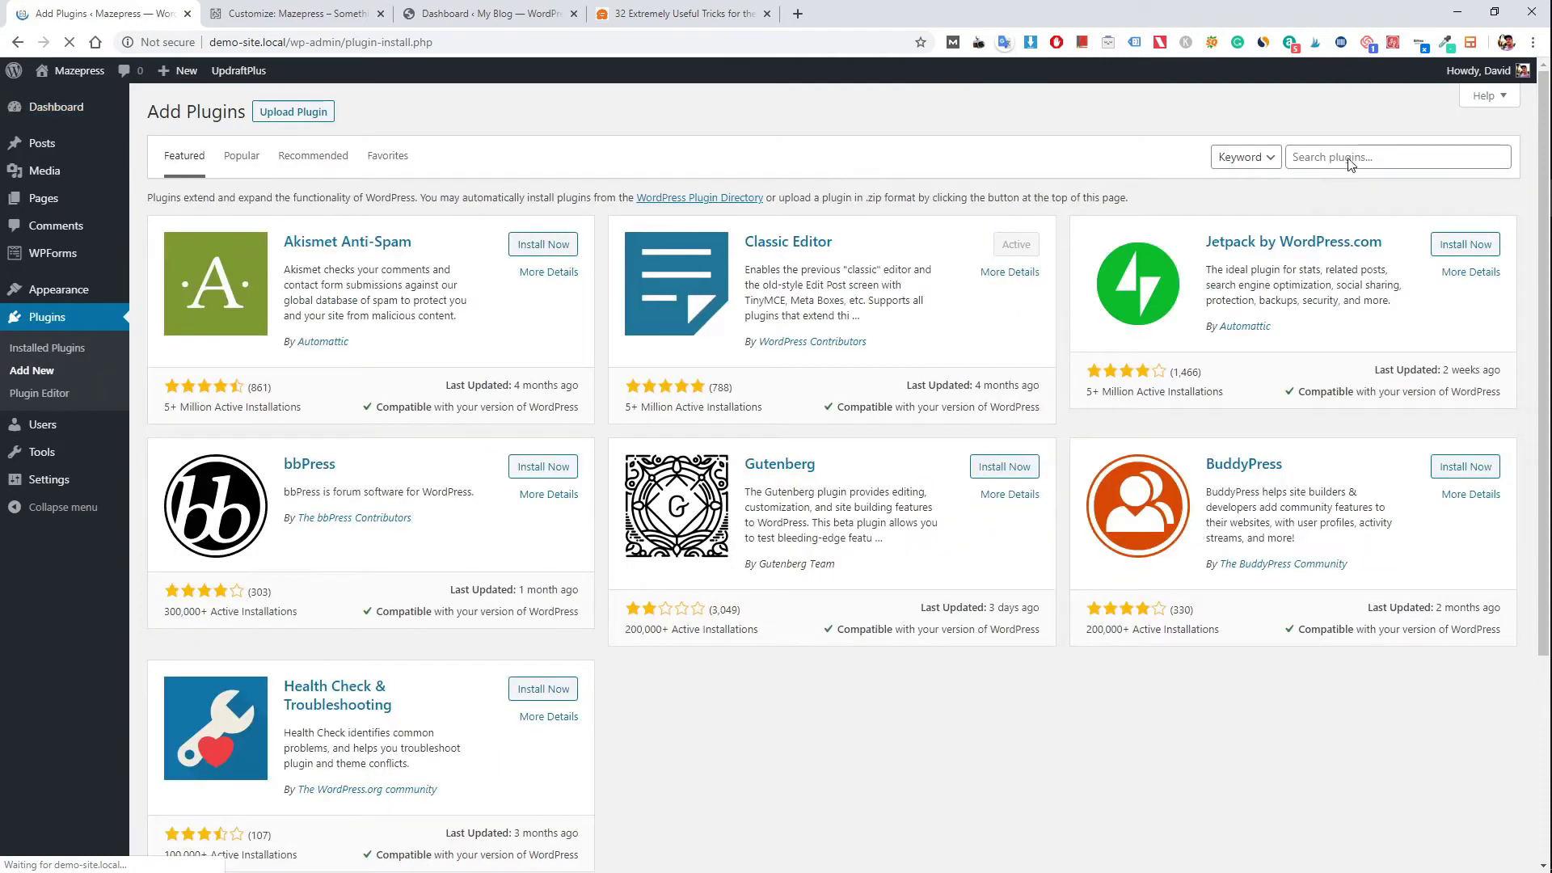
click(1349, 158)
text(Simple )
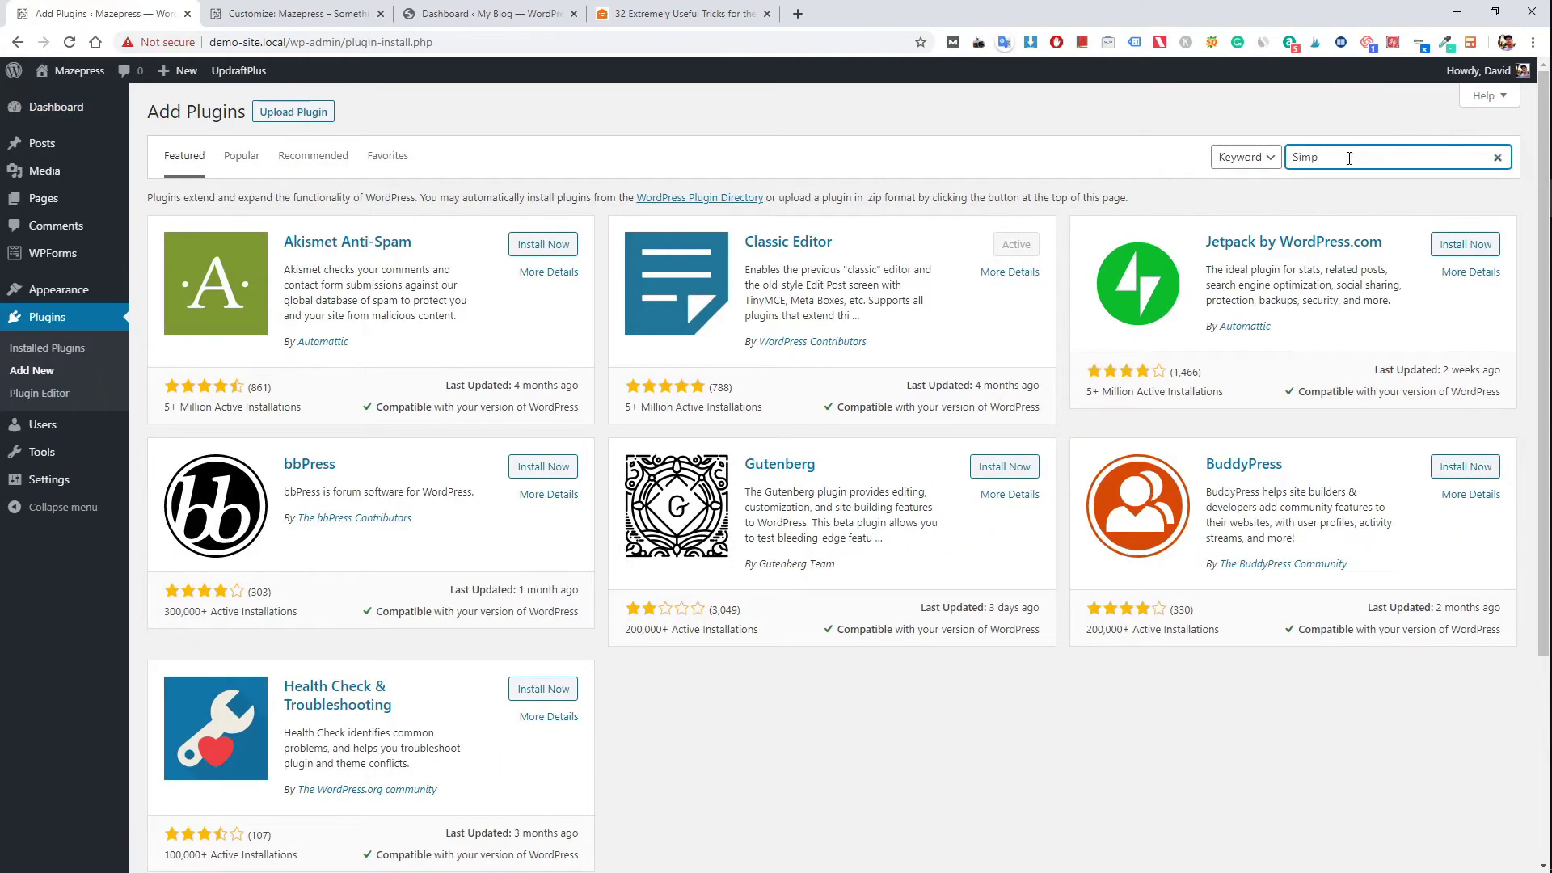
text(custom css and js)
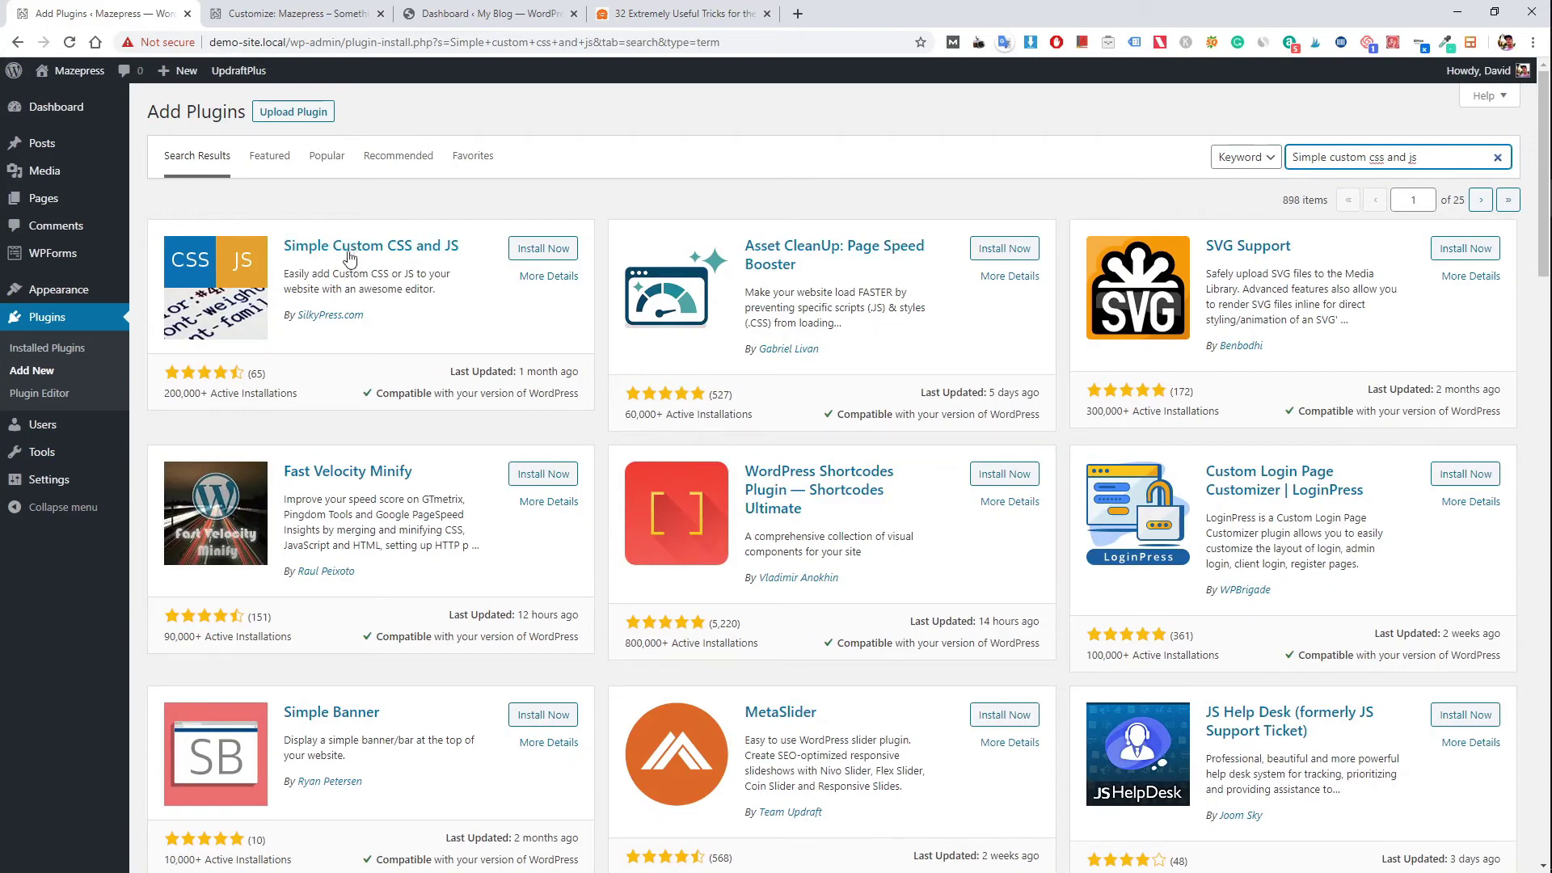
click(539, 250)
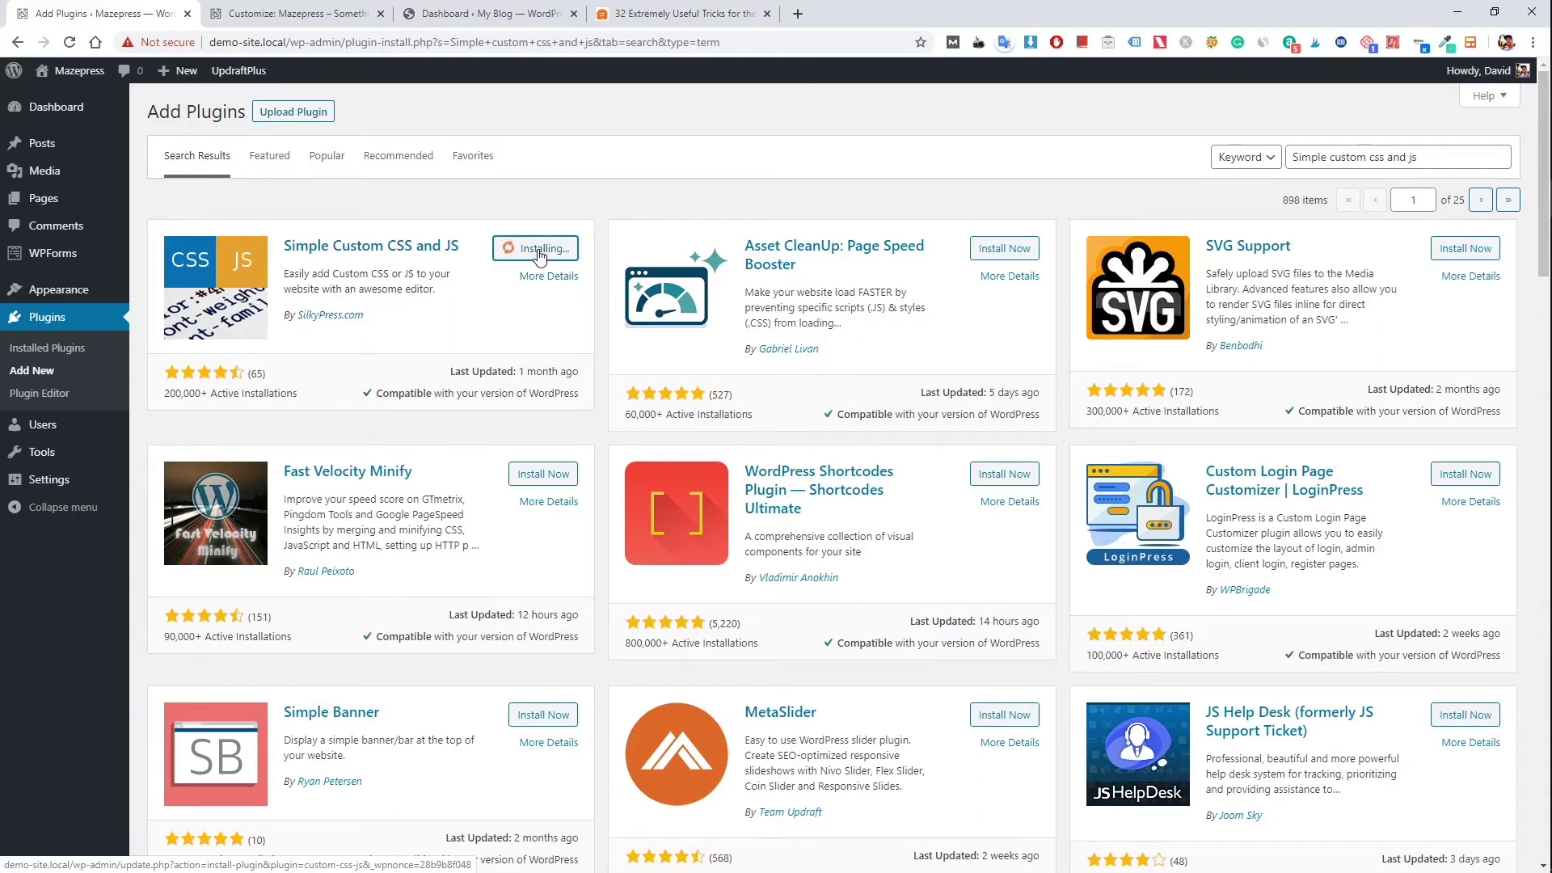
click(539, 255)
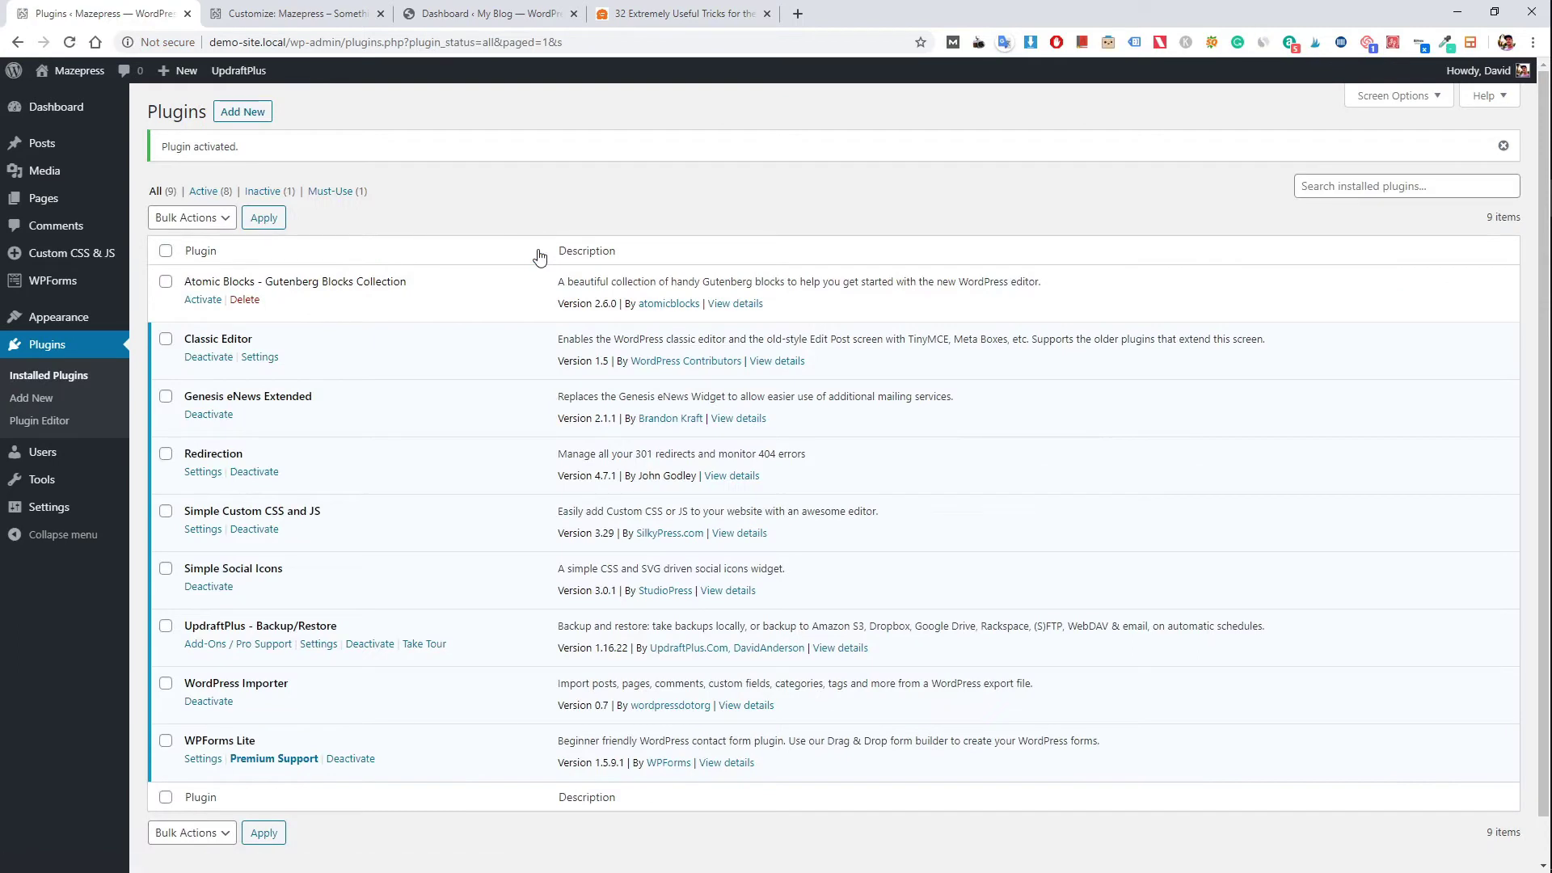
Start a new custom CSS code entry in the Simple Custom CSS and JS plugin, titled "Custom Styles".
mouse_move(80, 262)
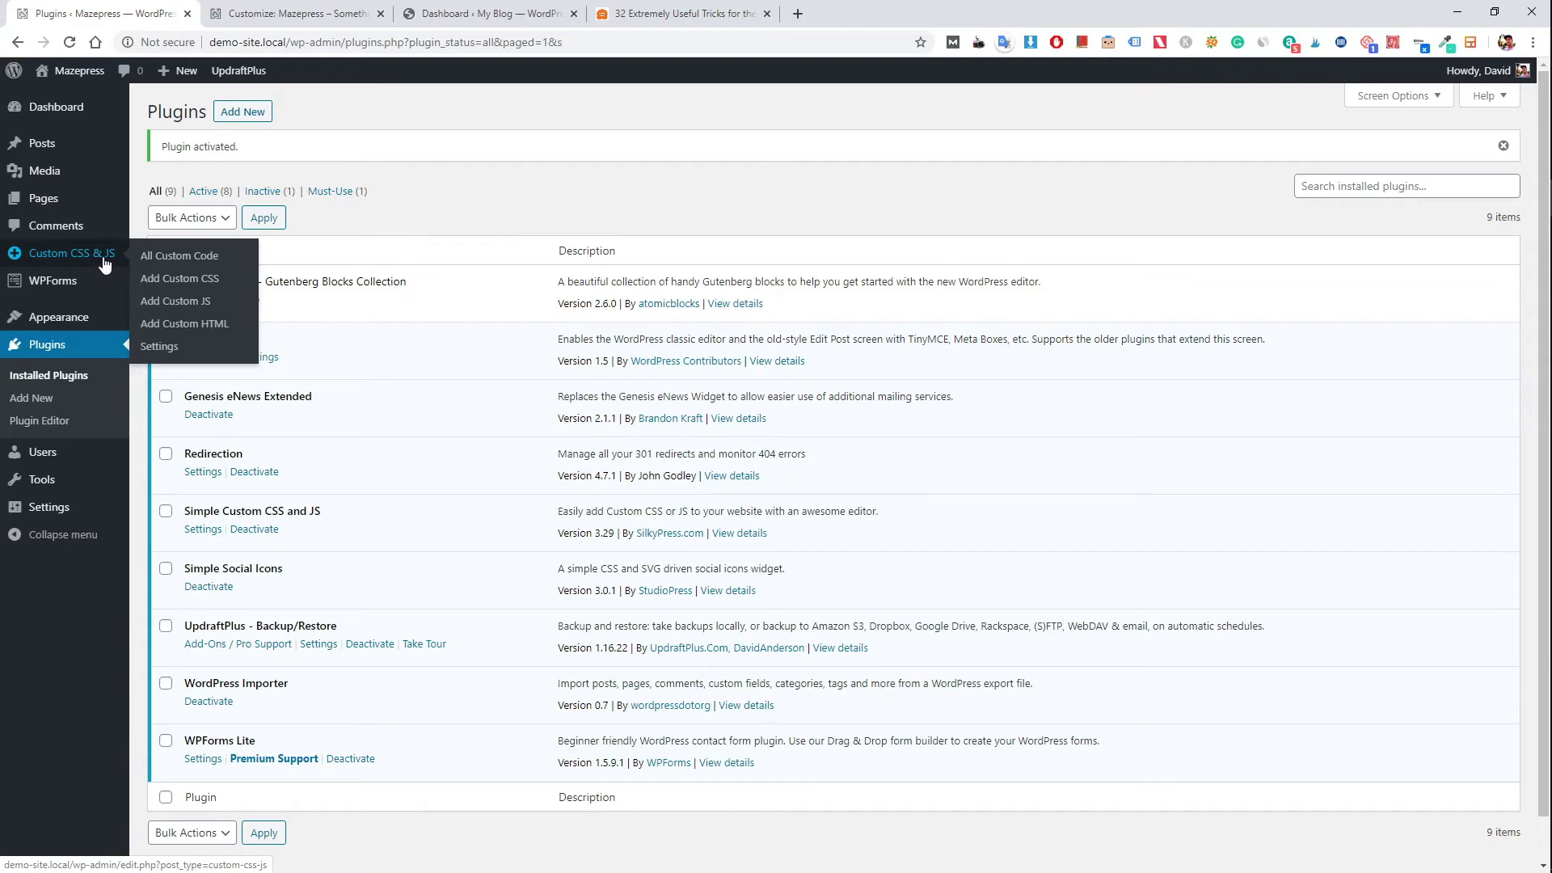
click(198, 283)
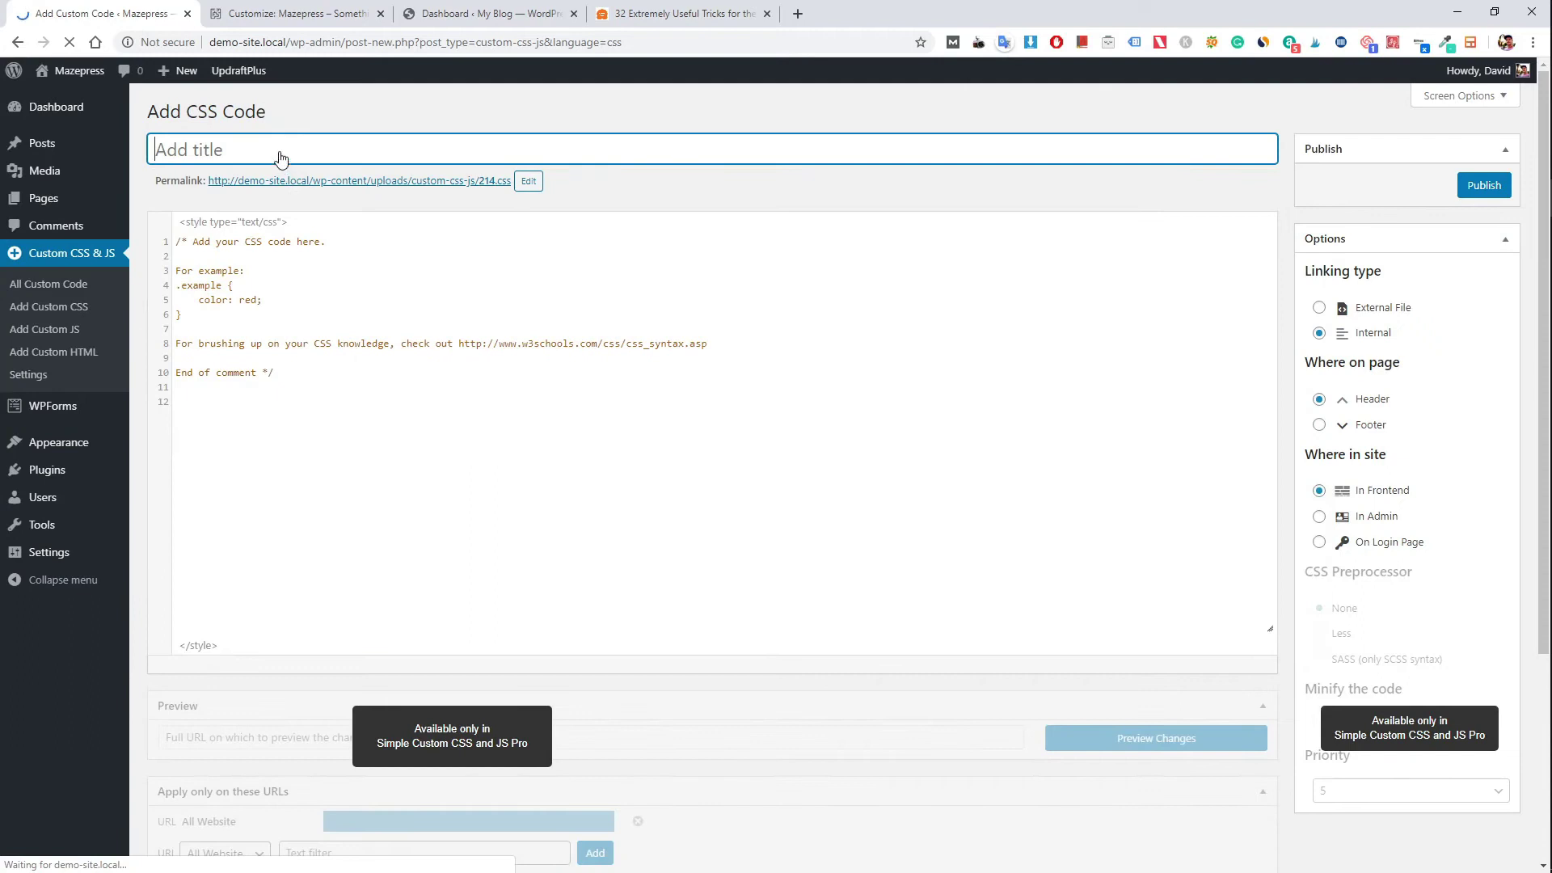
text(C)
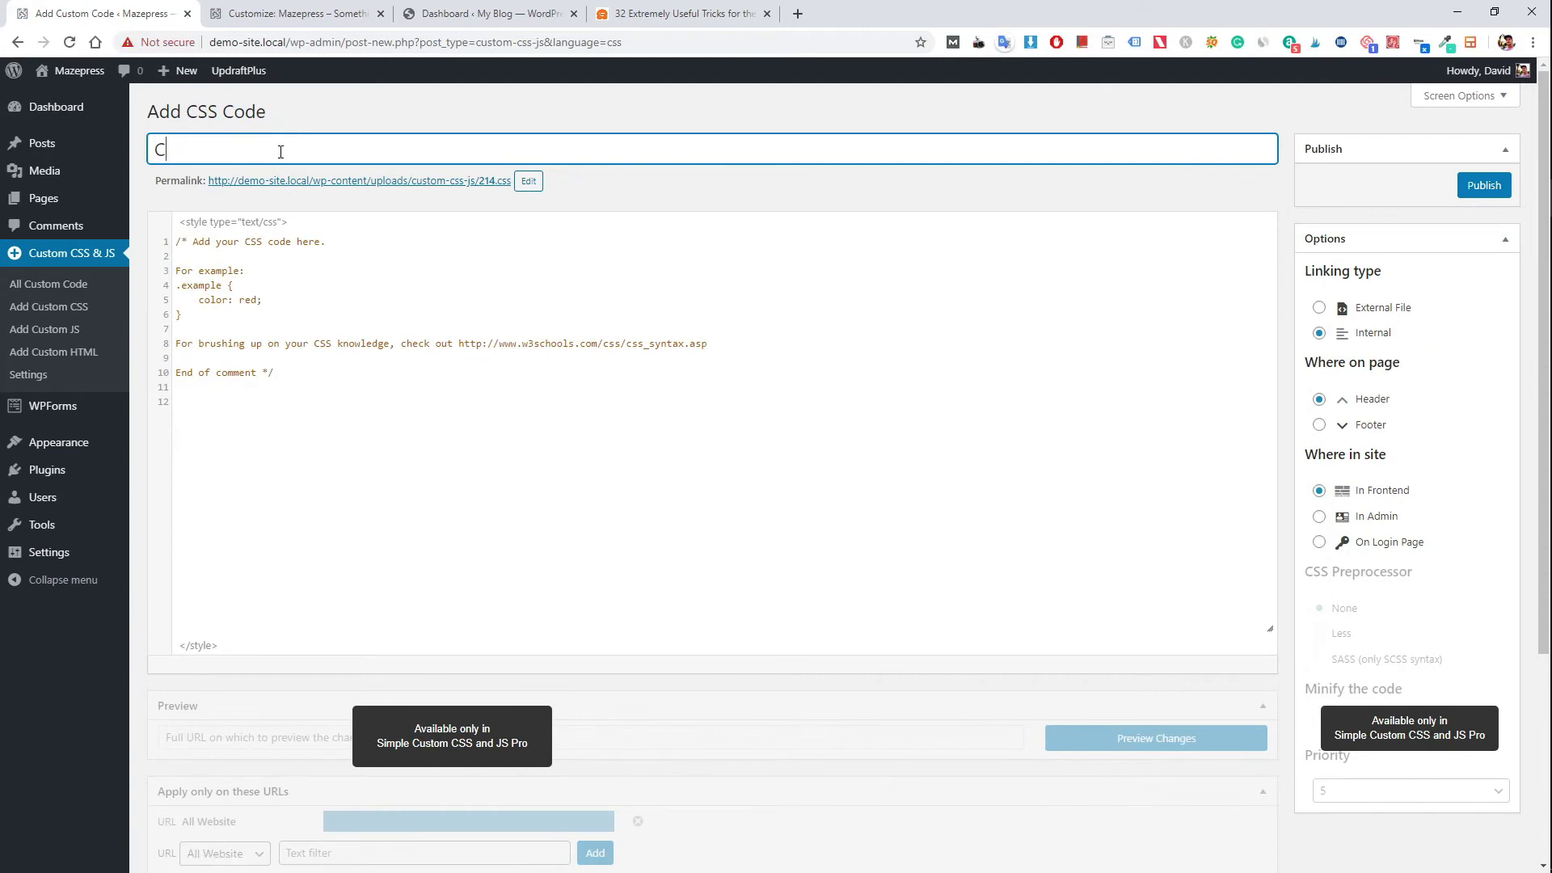
text(ustom Styles)
Add an .ast-separate-container rule with background-color #ffd4d4 below the example comment and publish the CSS code.
click(390, 443)
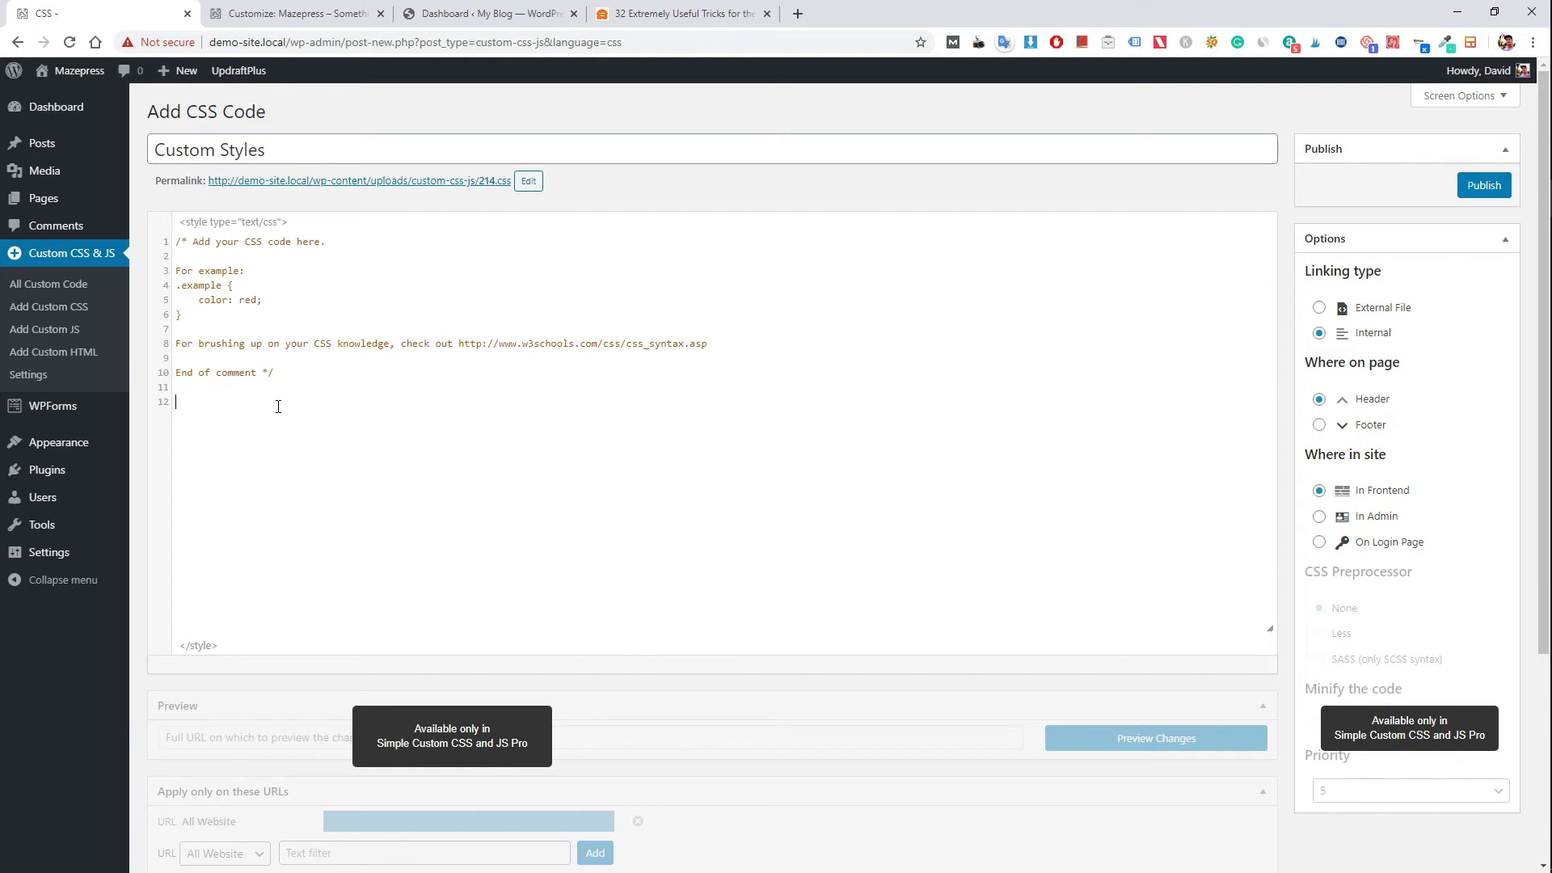
text(.ast-separate-container {     background-color: #ffd4d4; })
scroll(1113, 416, down, 2)
scroll(1468, 234, up, 2)
click(1483, 191)
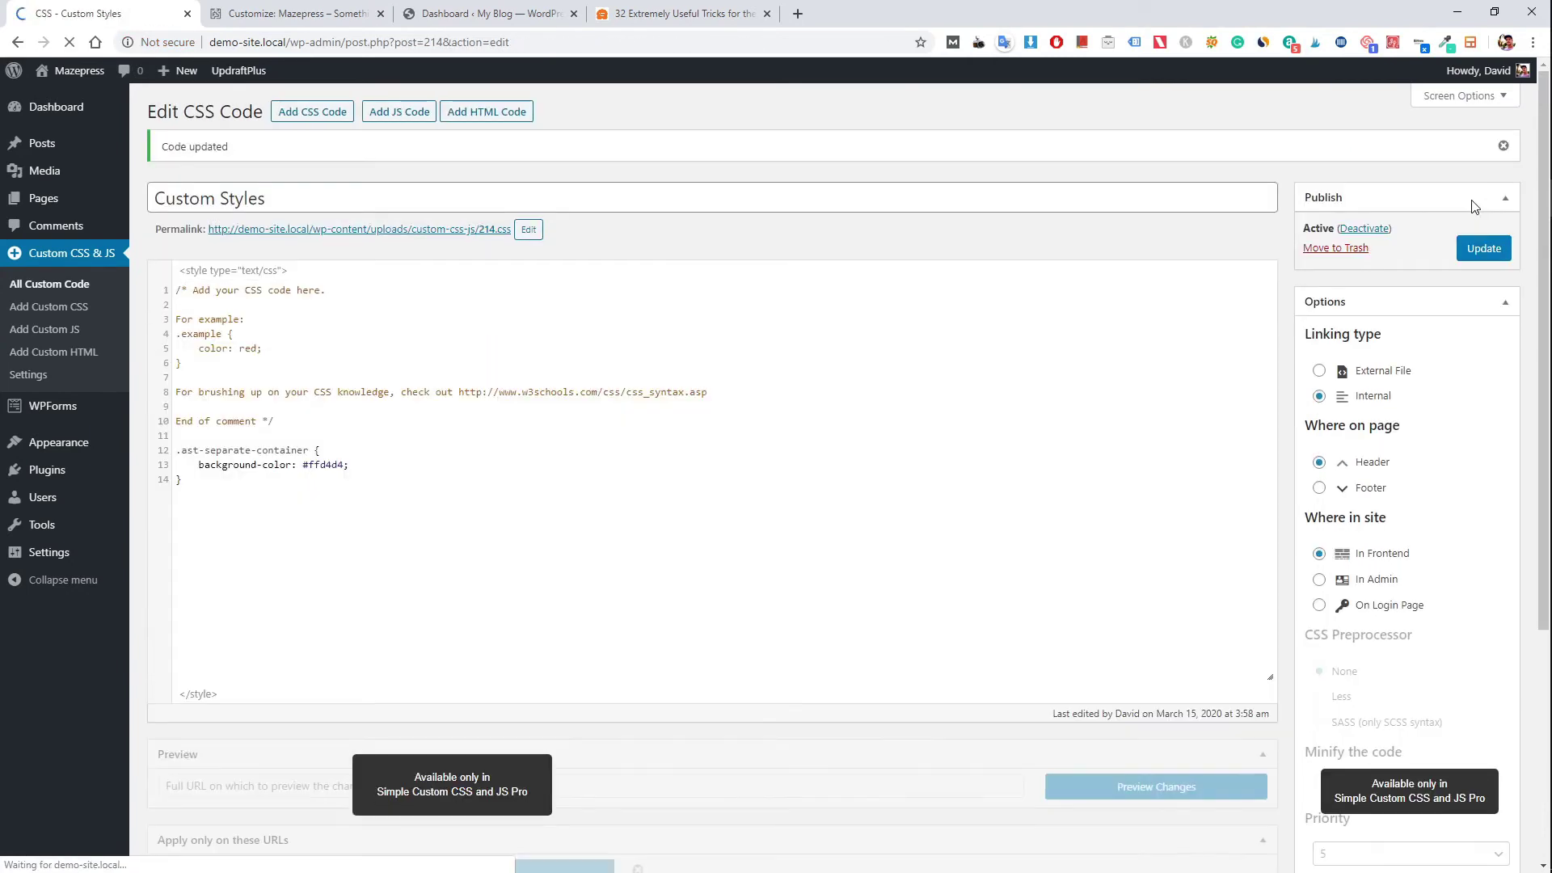
drag(1304, 230, 1335, 230)
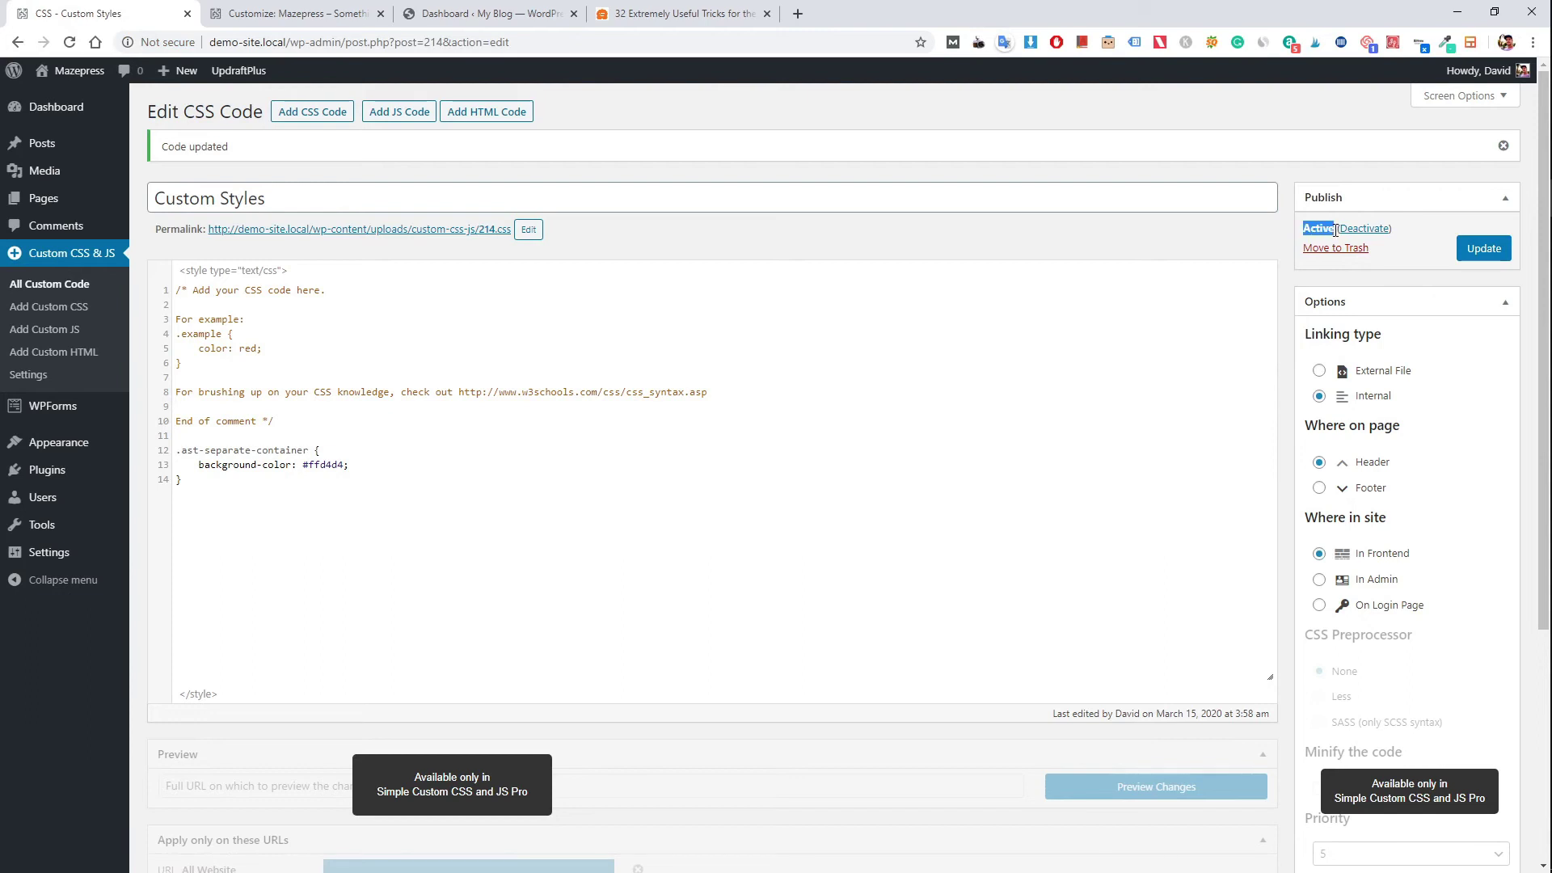
Delete the .ast-separate-container rule from the customizer's Additional CSS, publish the change, and exit to the home page.
click(320, 12)
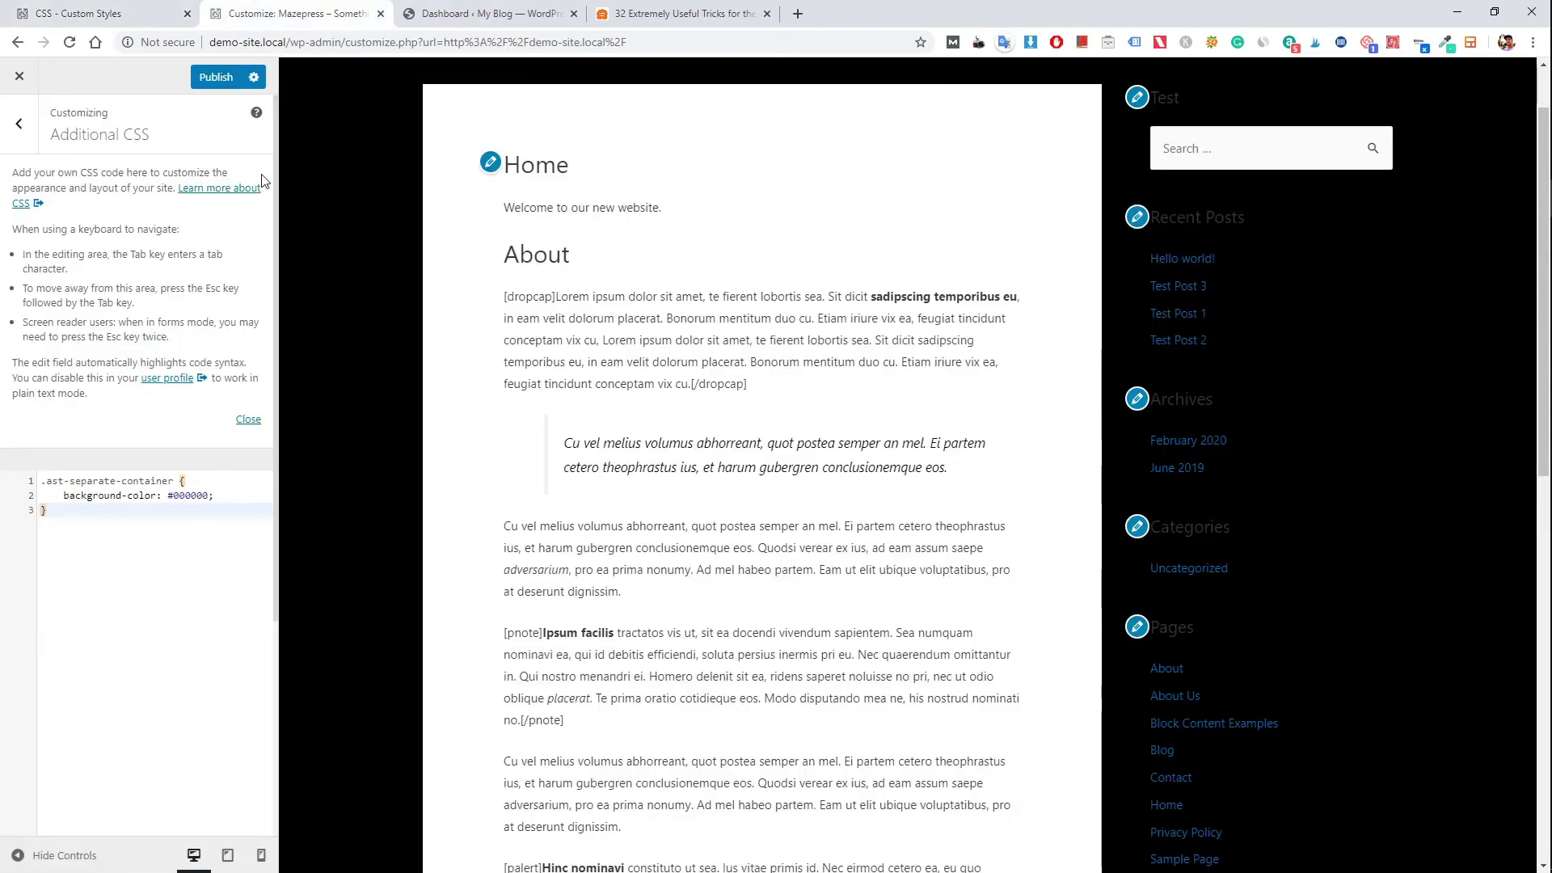
drag(112, 526, 27, 483)
key(BackSpace)
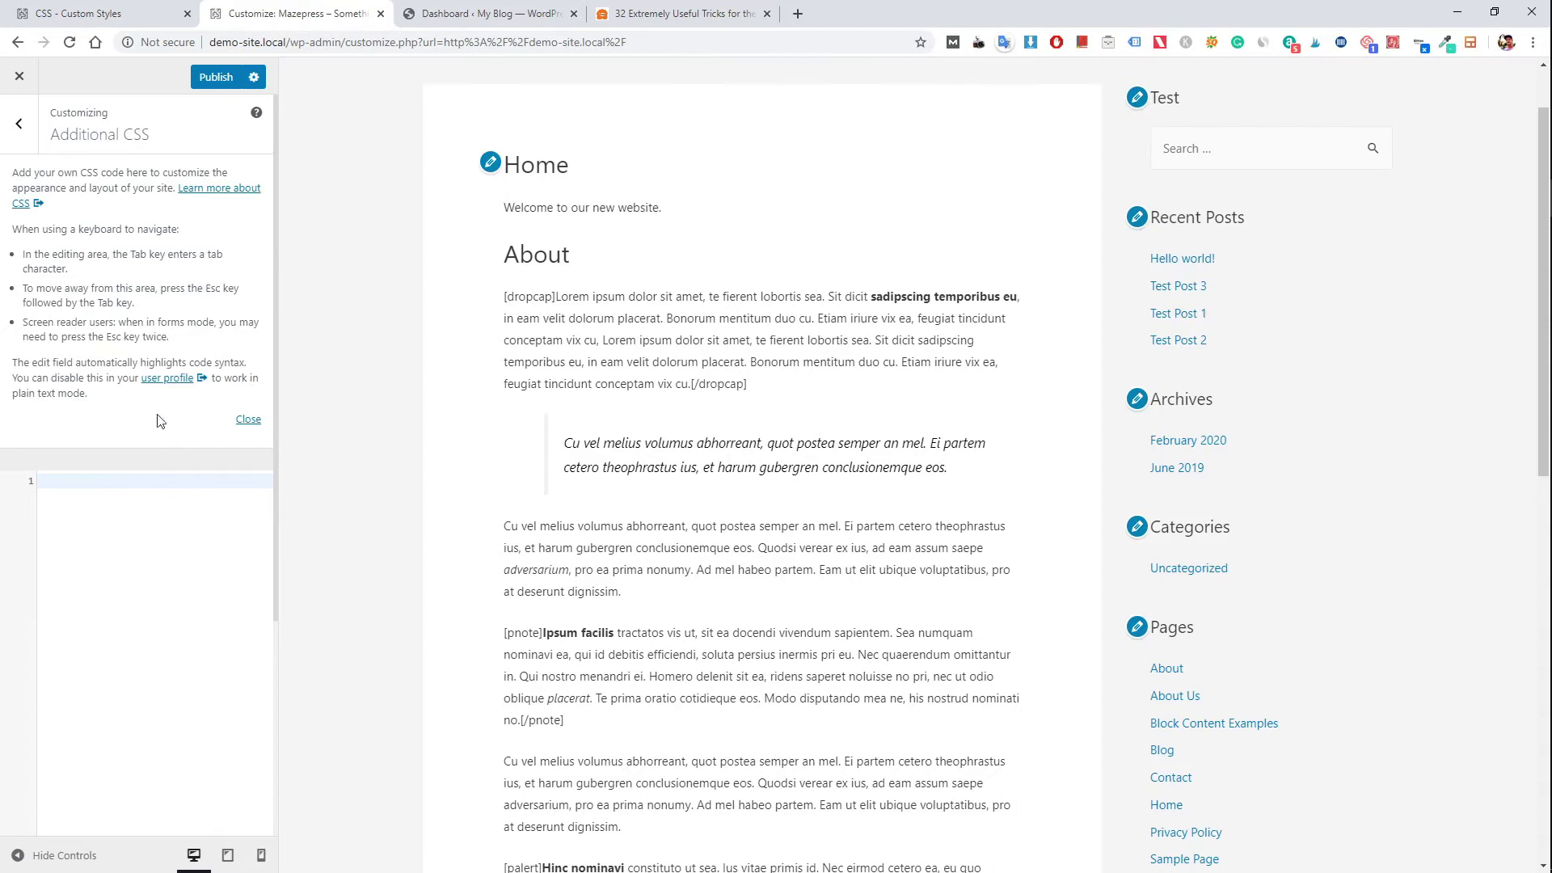
click(216, 79)
click(19, 77)
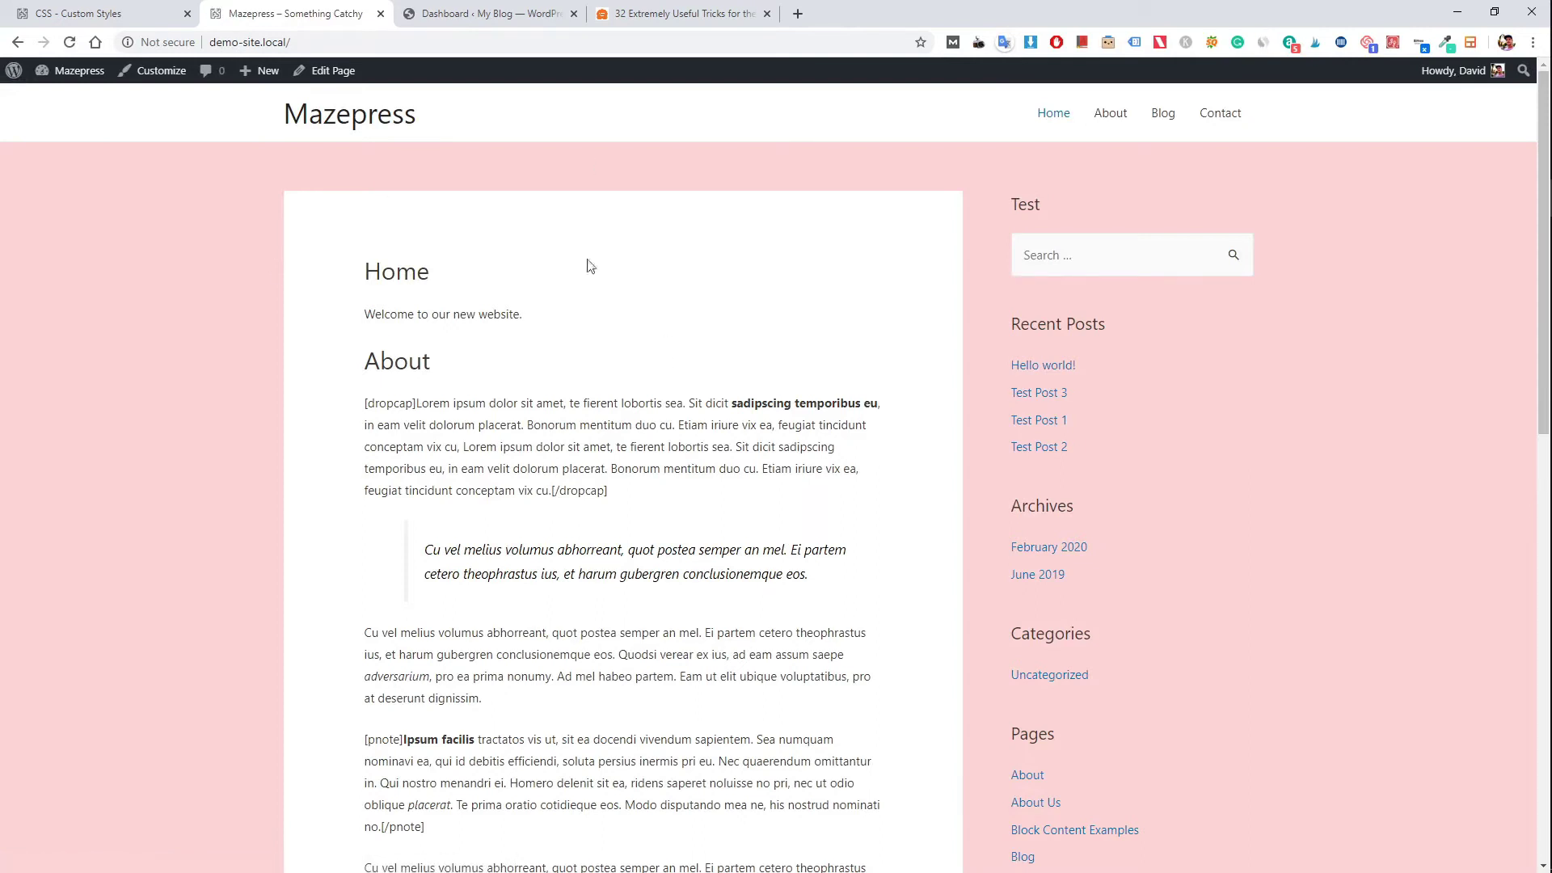
Review the saved Custom Styles code and compare it with the background of the site's home page.
click(116, 8)
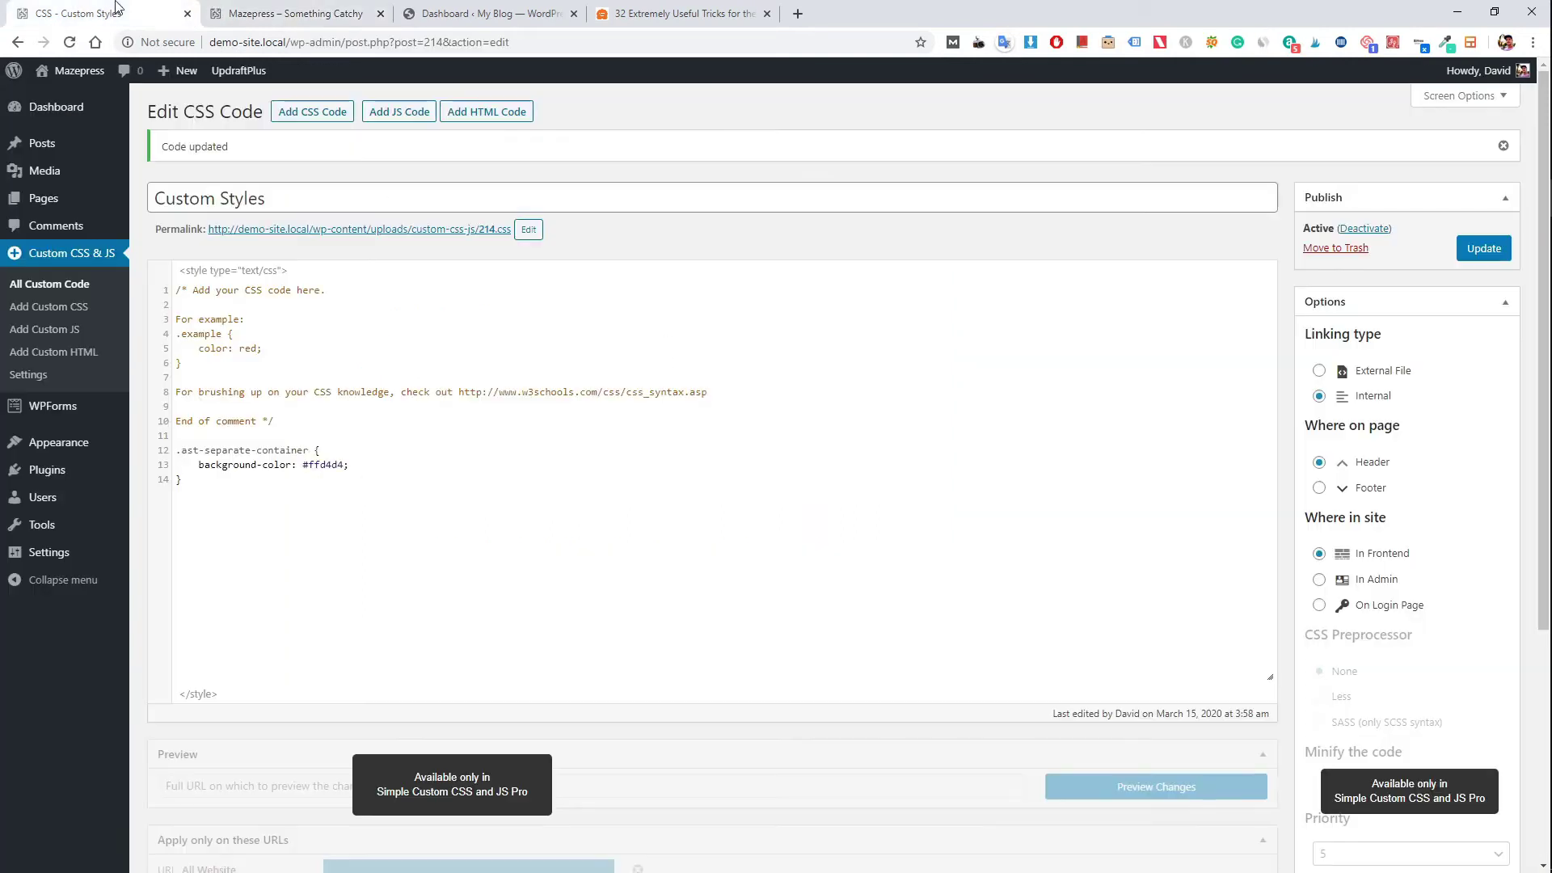
click(211, 480)
click(349, 13)
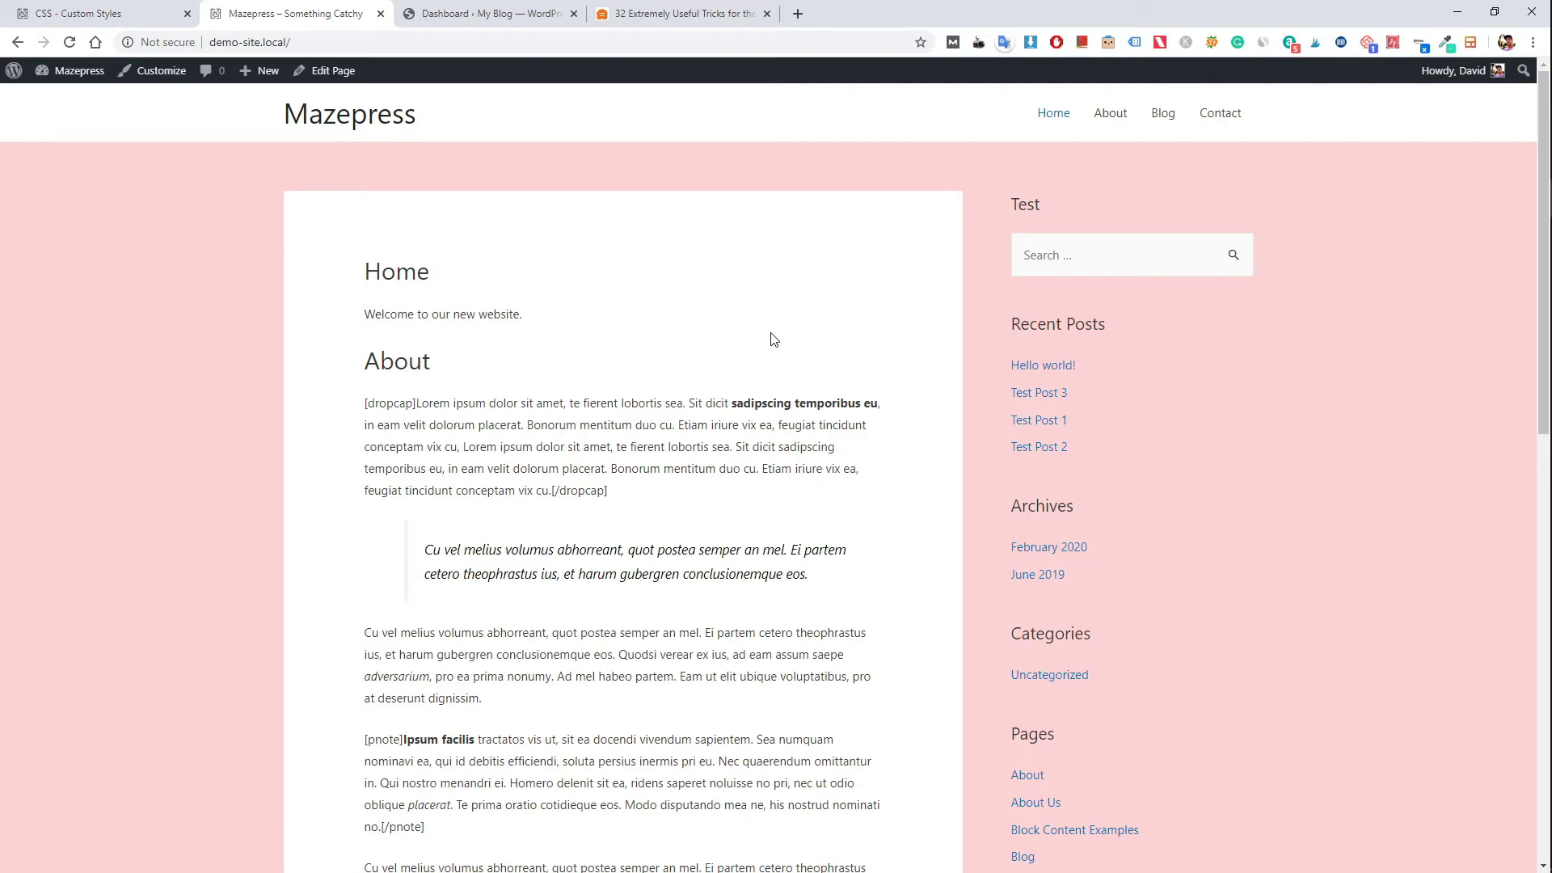
Switch to the demo.mazepress.com dashboard and open the custom options of Genesis Extender.
click(518, 13)
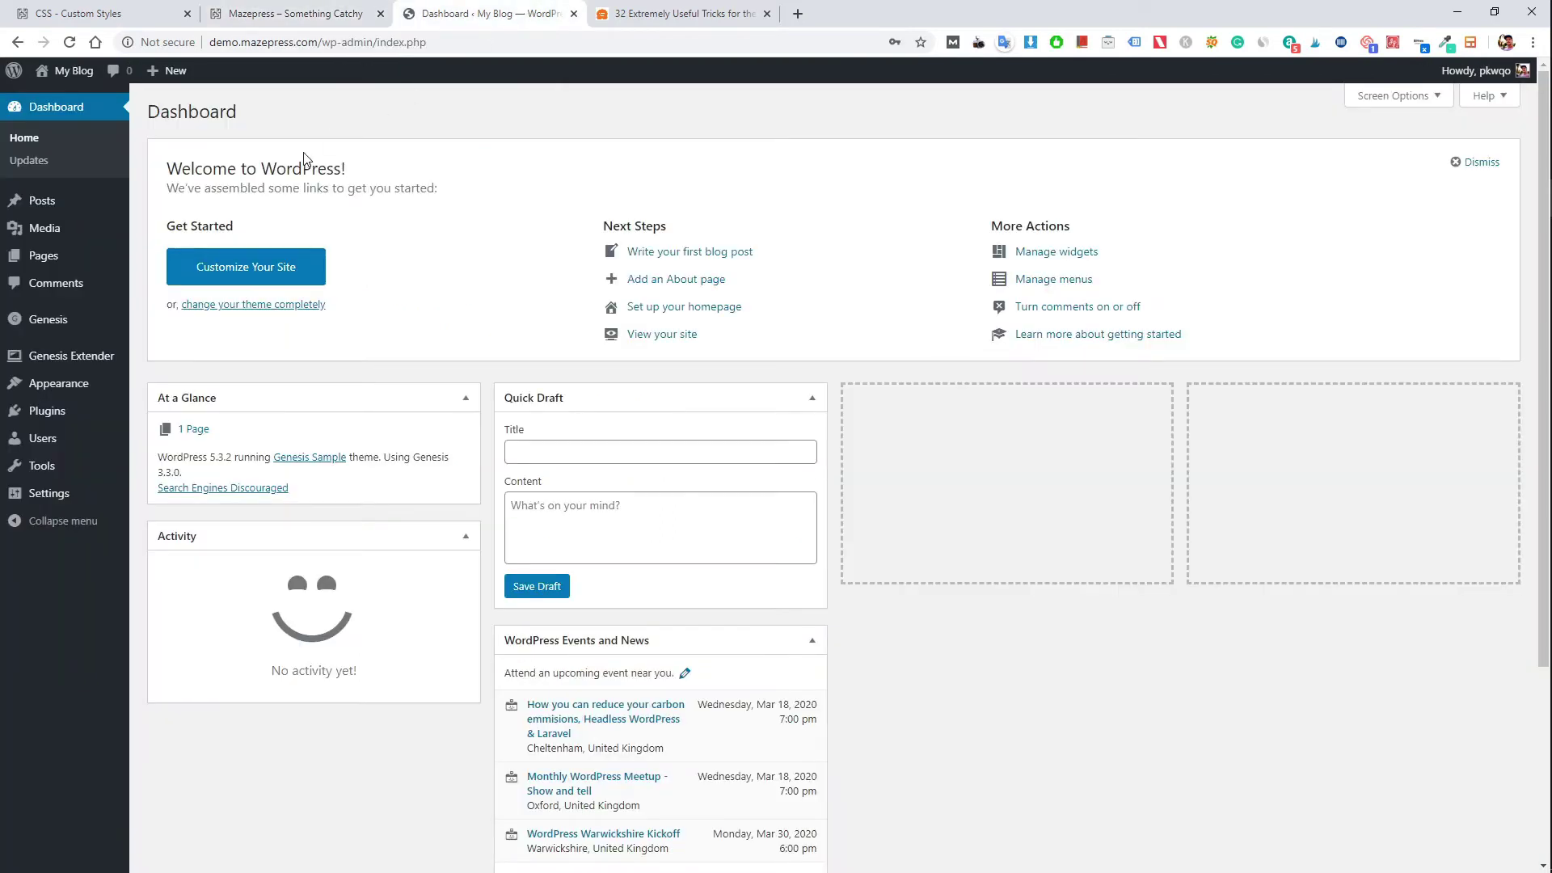
mouse_move(109, 360)
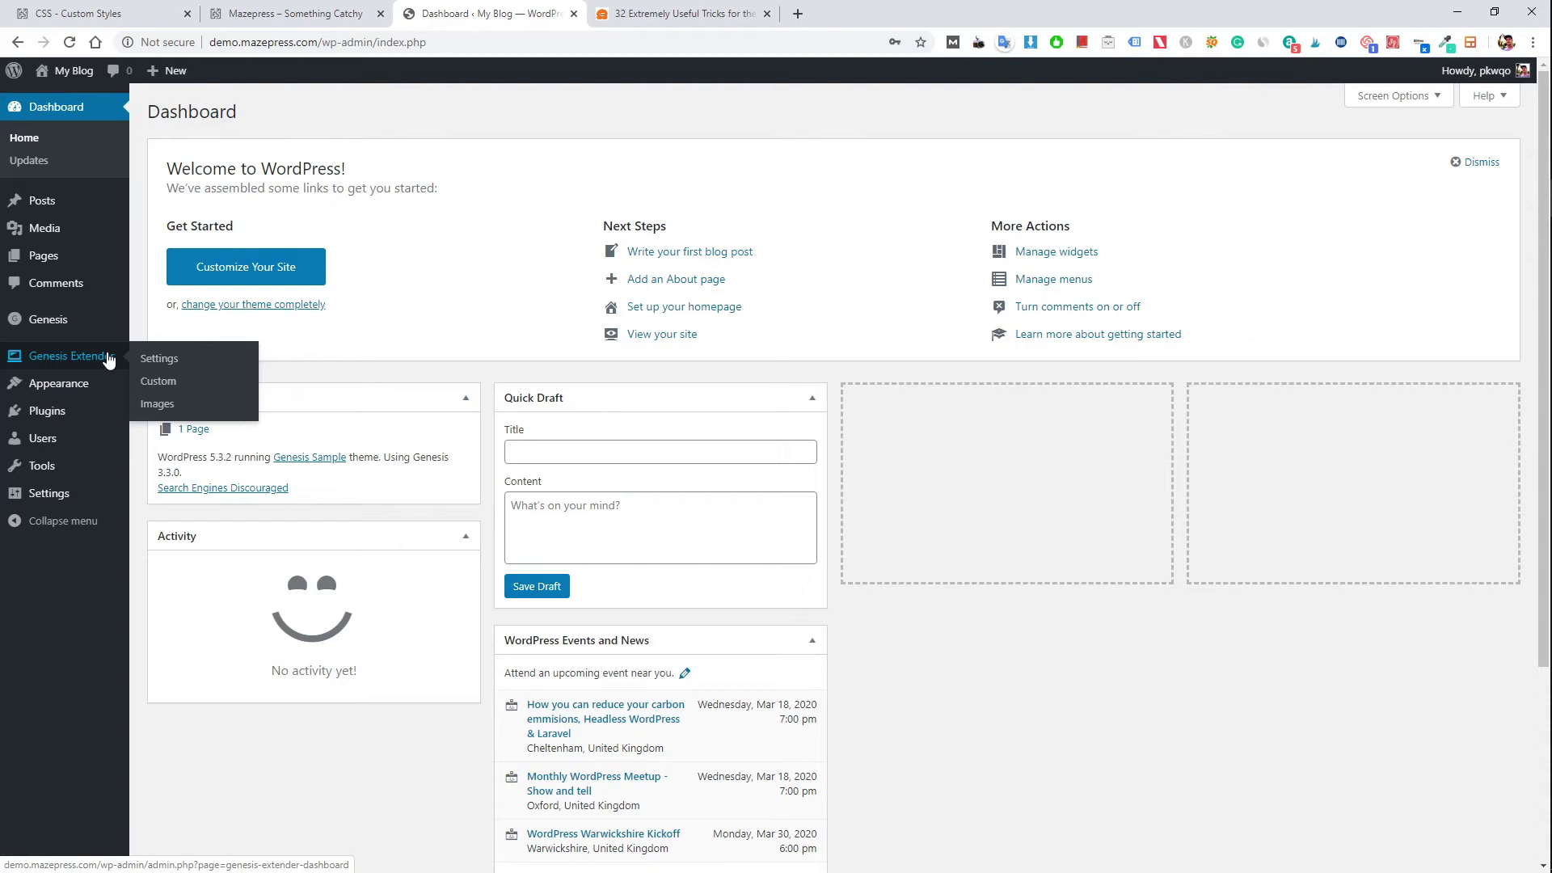
click(160, 383)
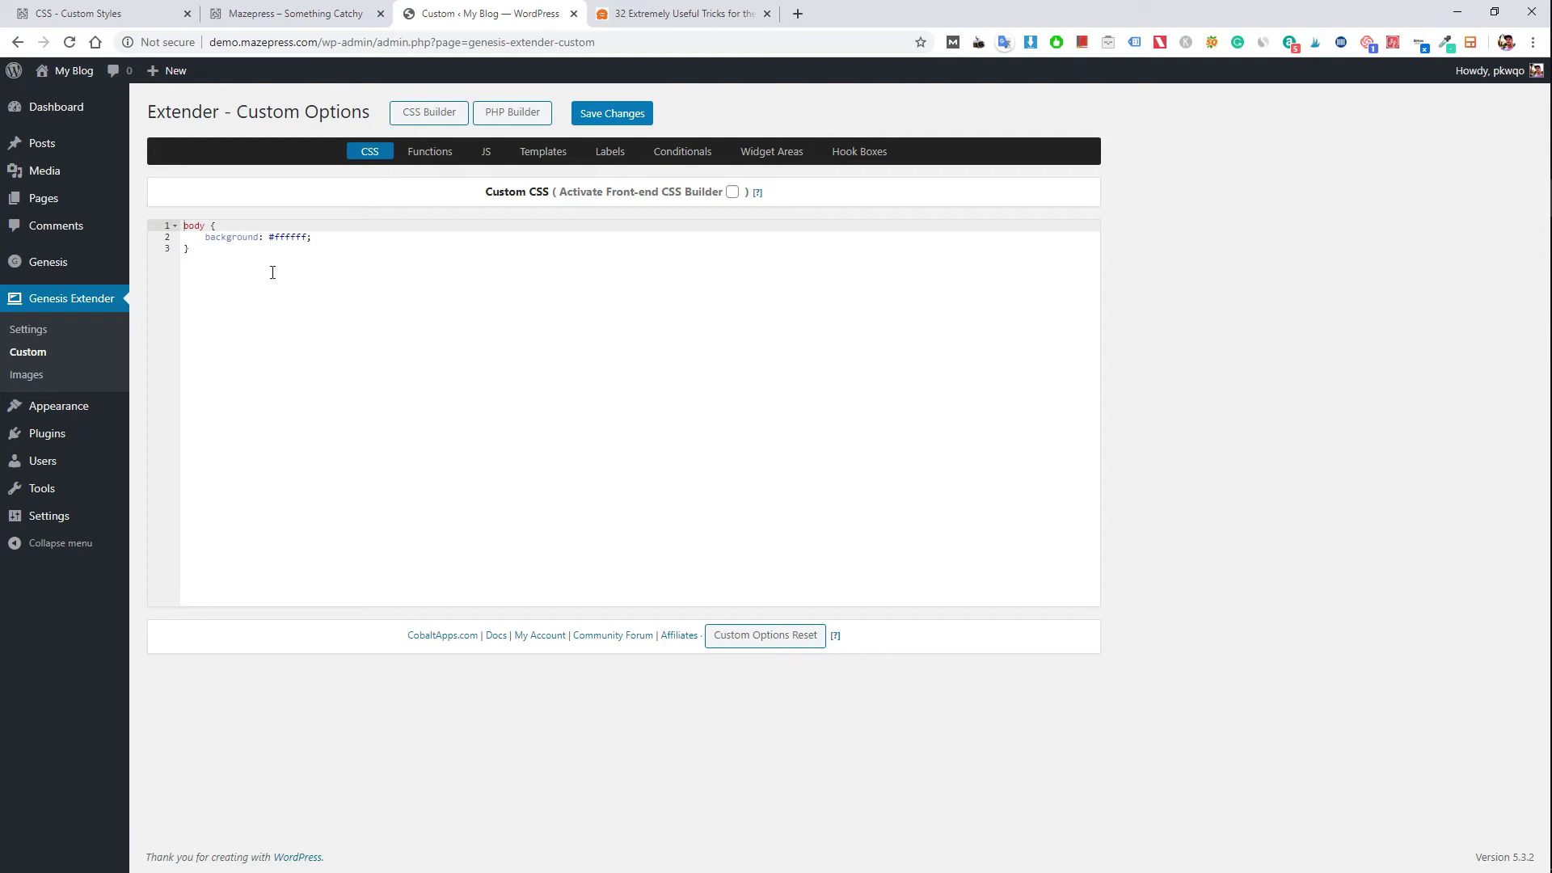
Misspell the body rule's background property as backbground, inspect the syntax warning for that line, and restore the spelling.
click(227, 236)
text(b)
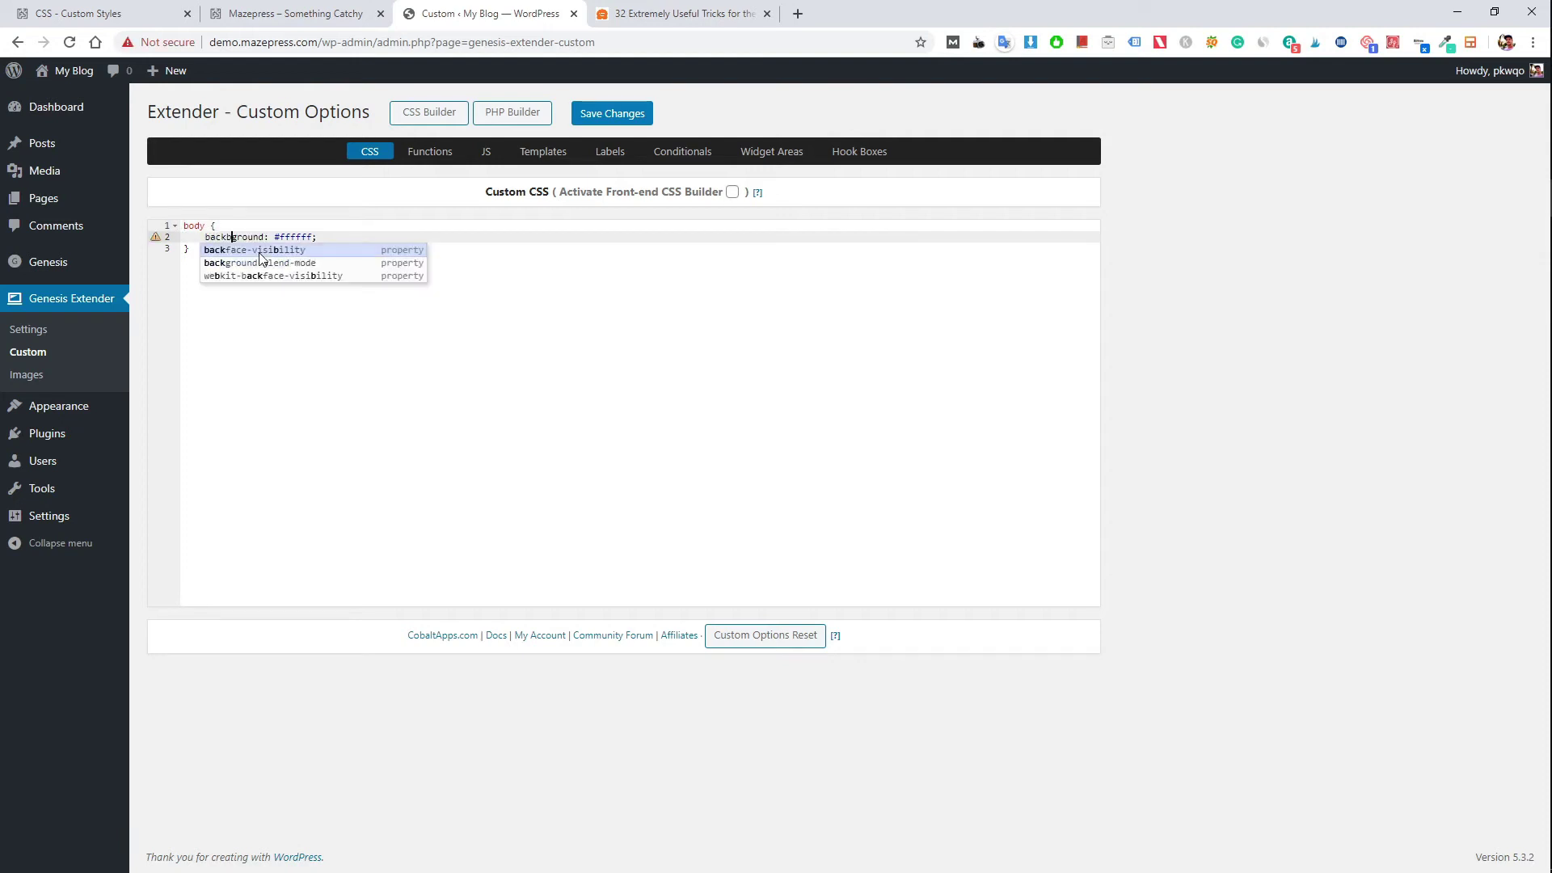
key(Escape)
mouse_move(156, 242)
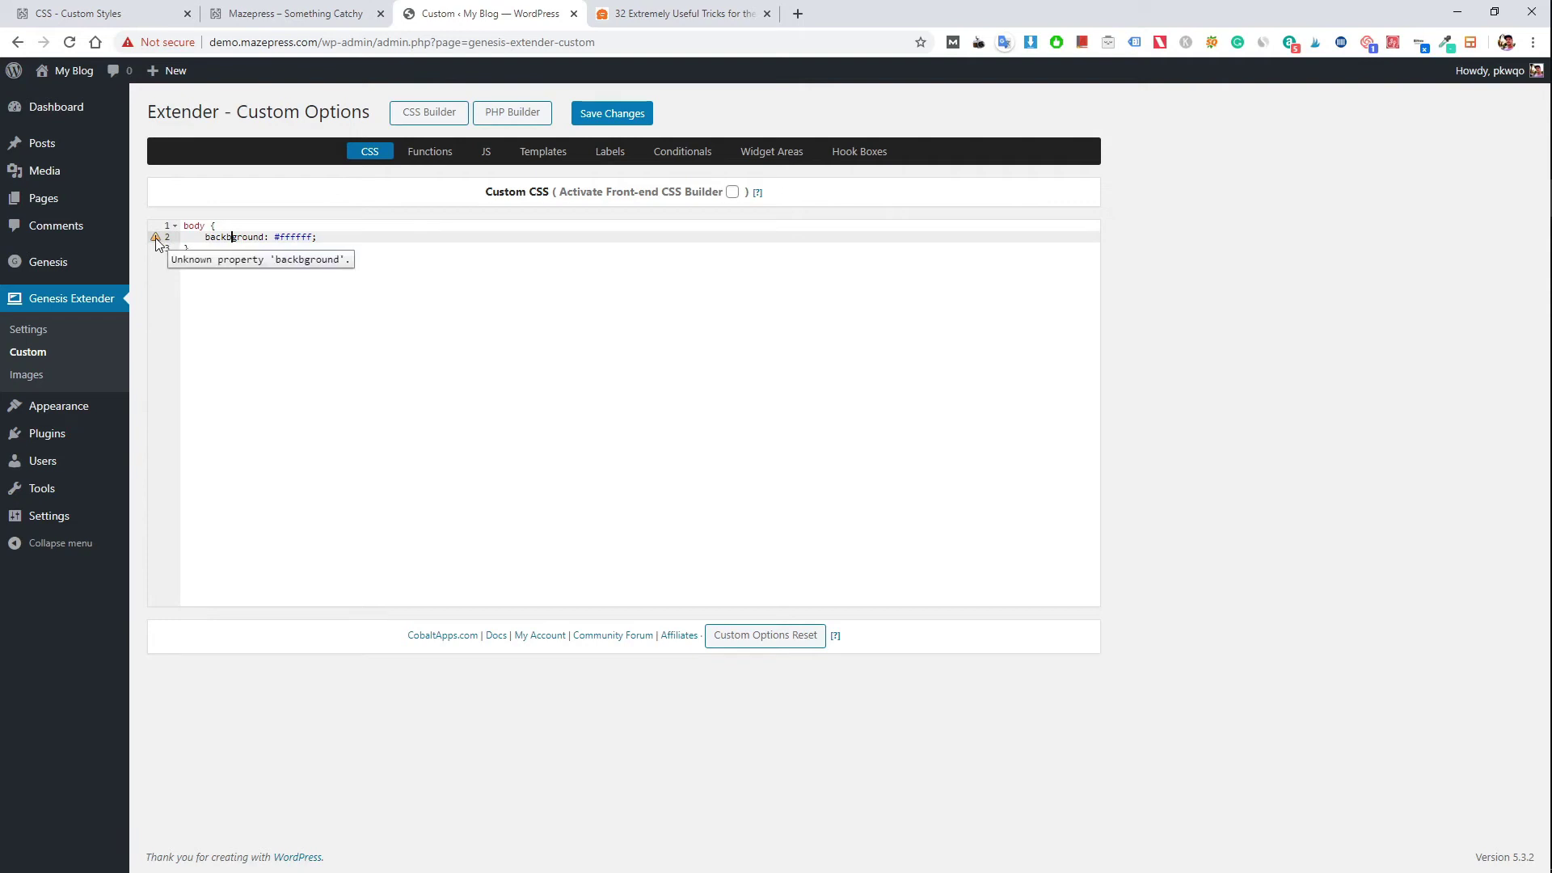
key(BackSpace)
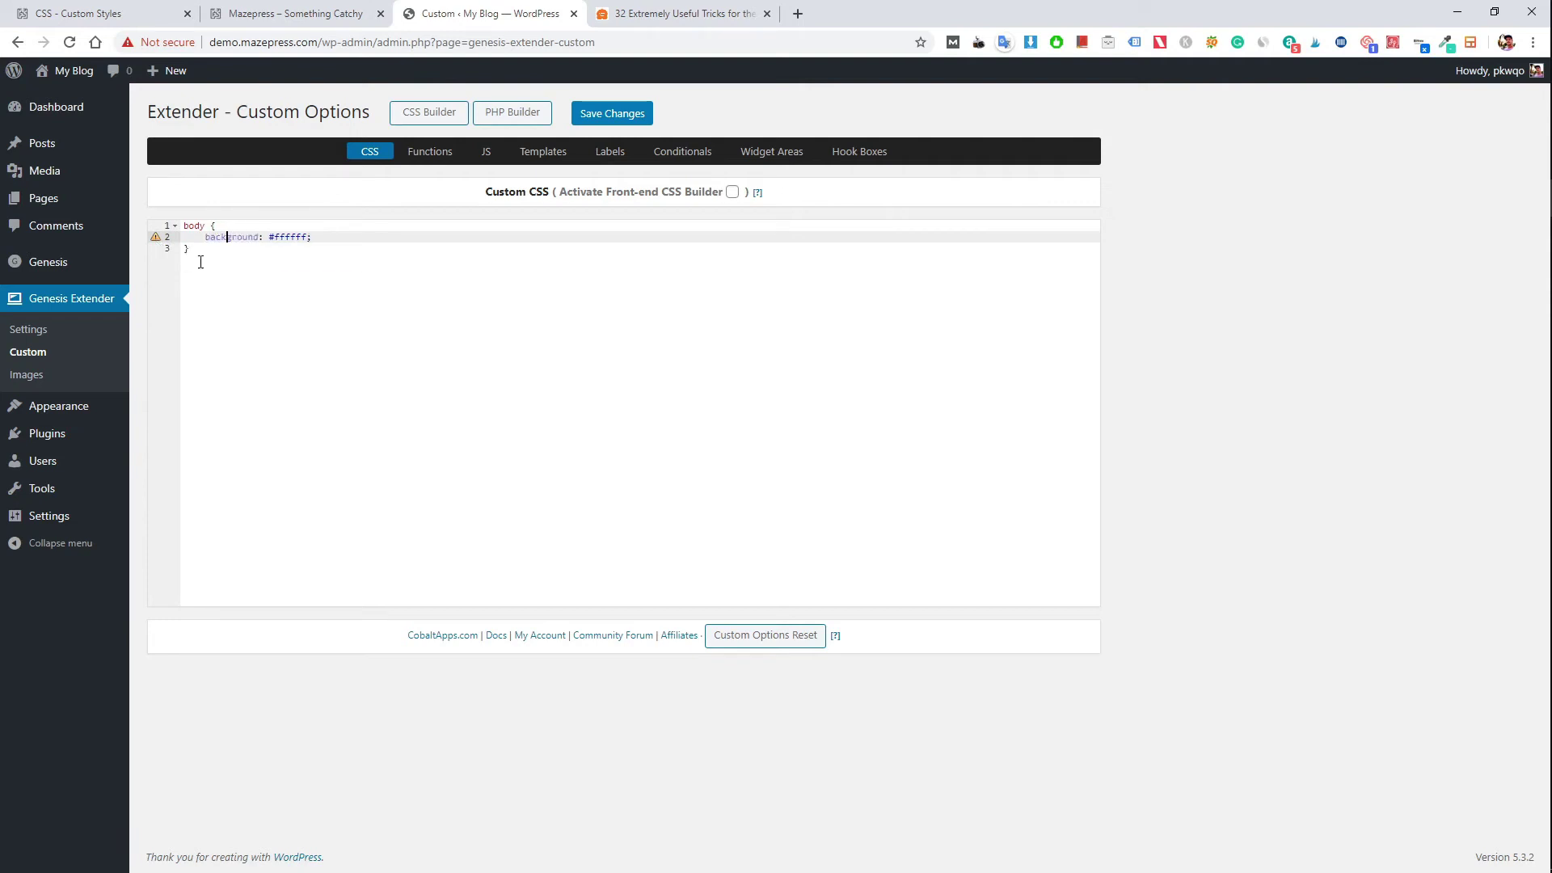
click(312, 280)
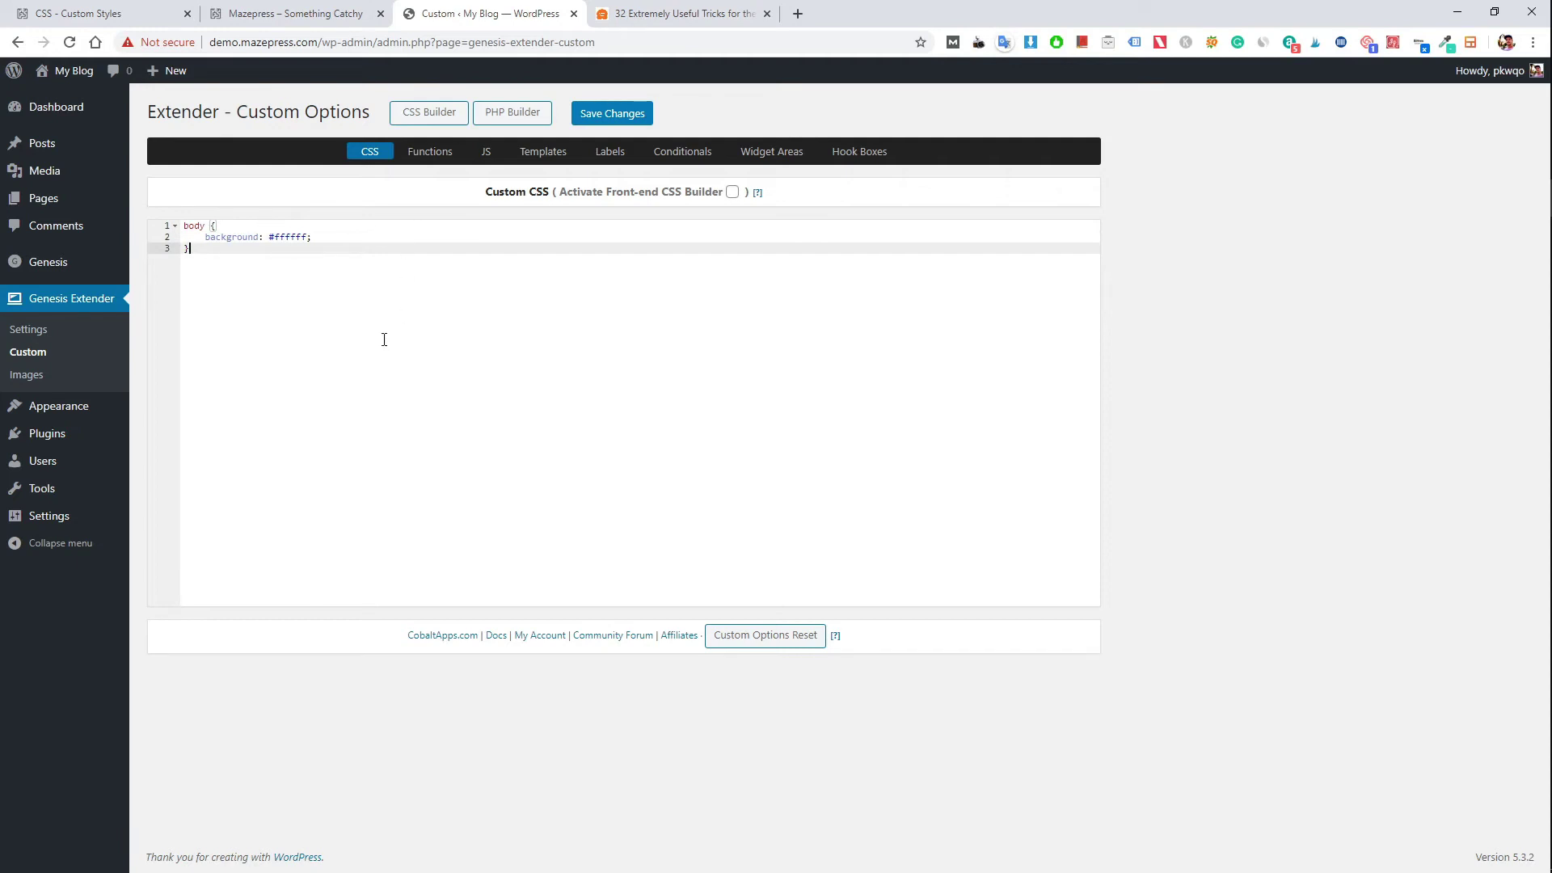
Open Genesis Extender's custom functions editor, and copy the code for changing the default gravatar from section 5 of the WPBeginner article.
click(424, 155)
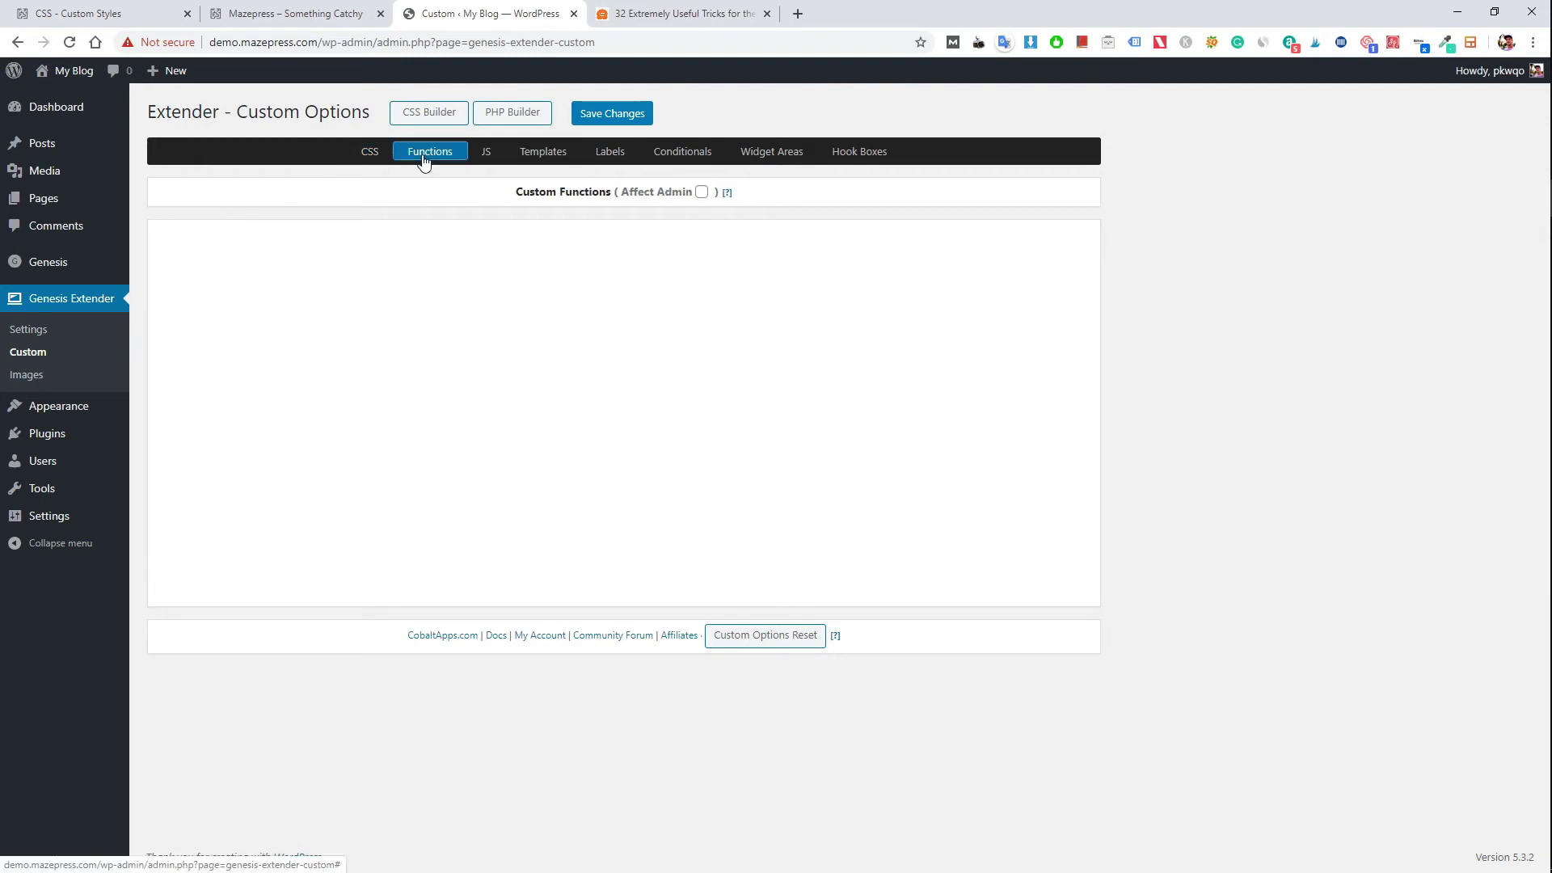
click(565, 305)
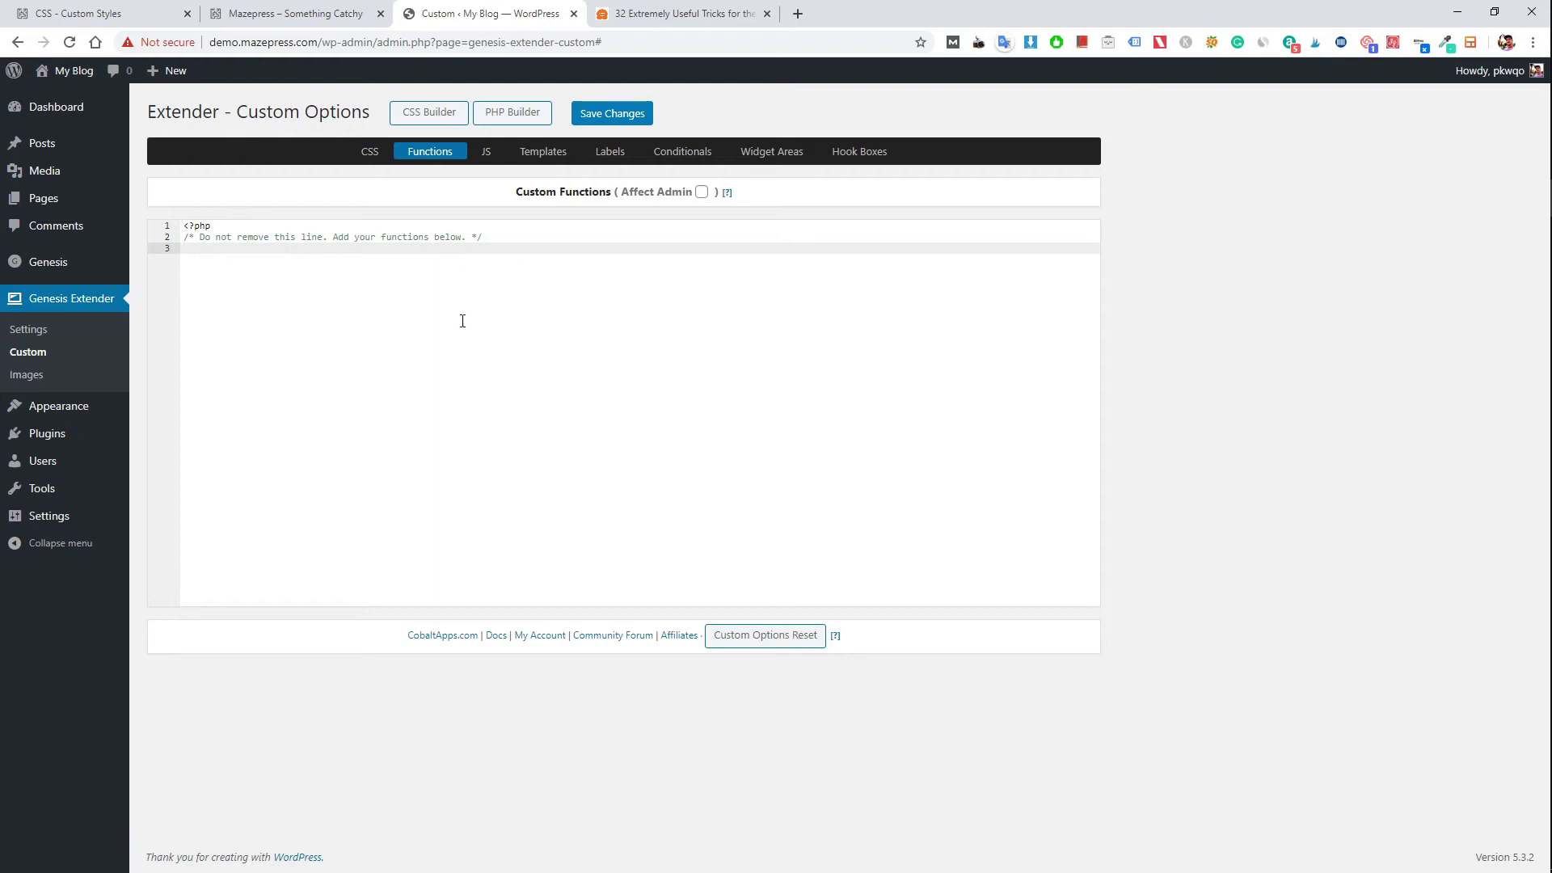
click(688, 8)
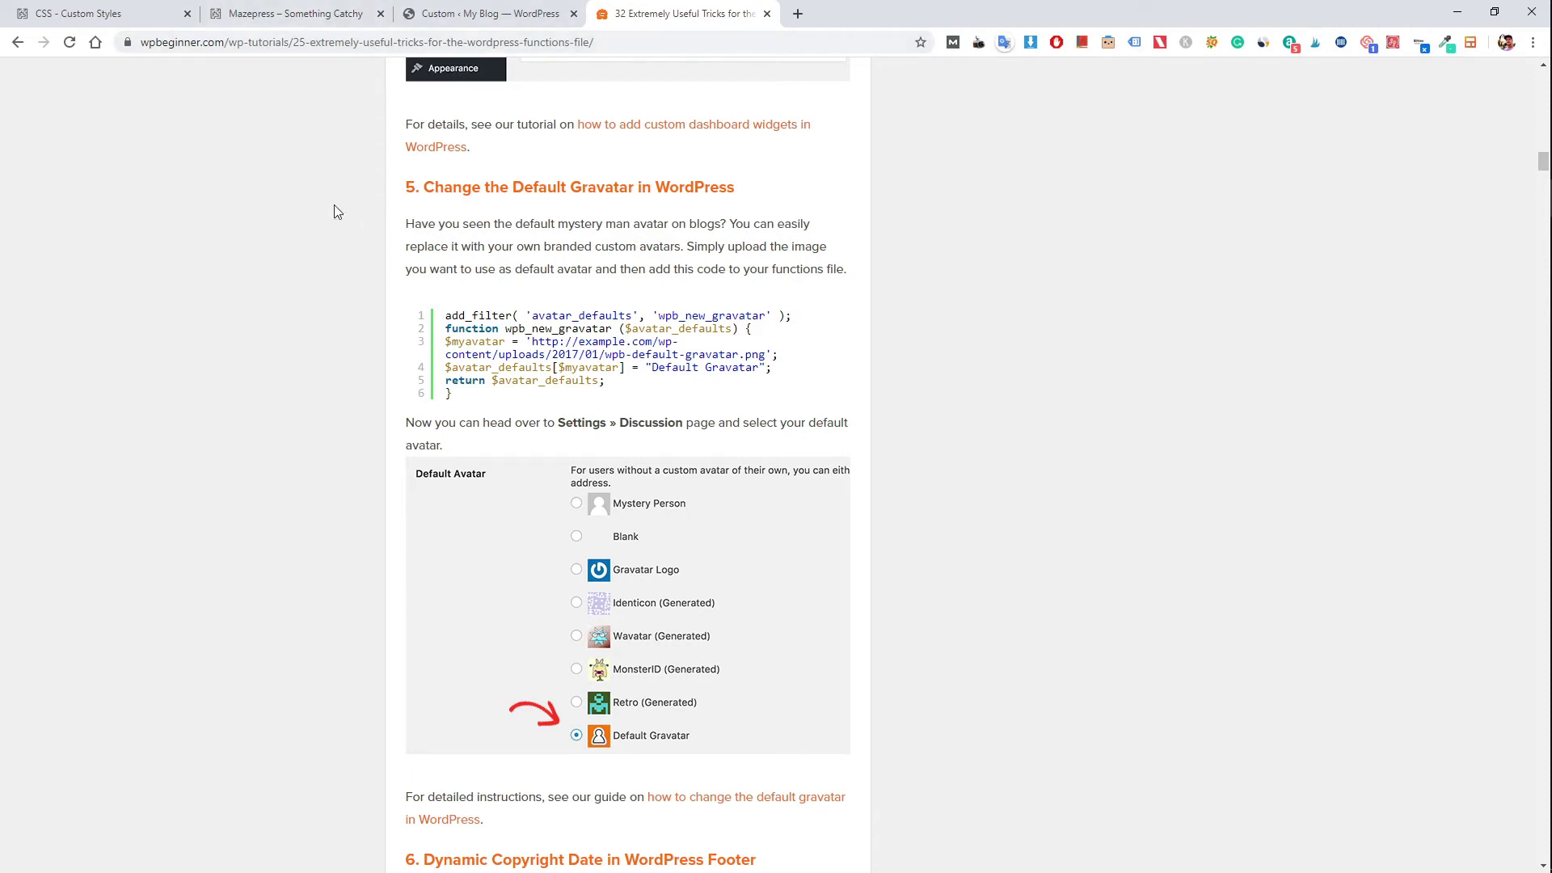
drag(587, 191, 693, 188)
click(698, 189)
drag(447, 316, 608, 397)
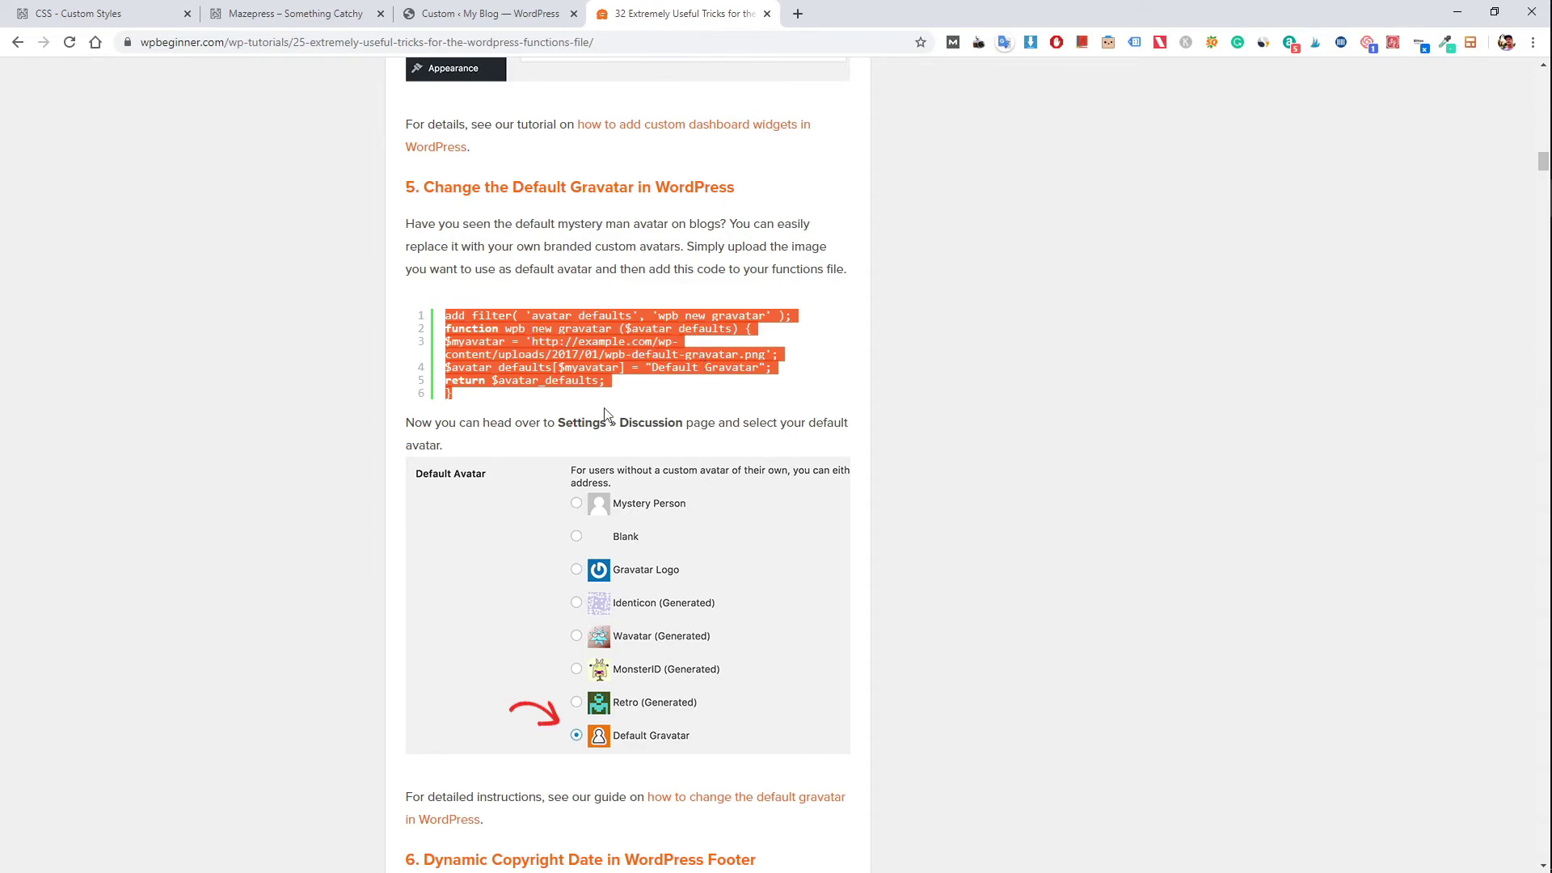
right_click(469, 316)
click(484, 330)
Paste the copied default gravatar code below the opening comment in the custom functions editor and save the changes.
click(485, 14)
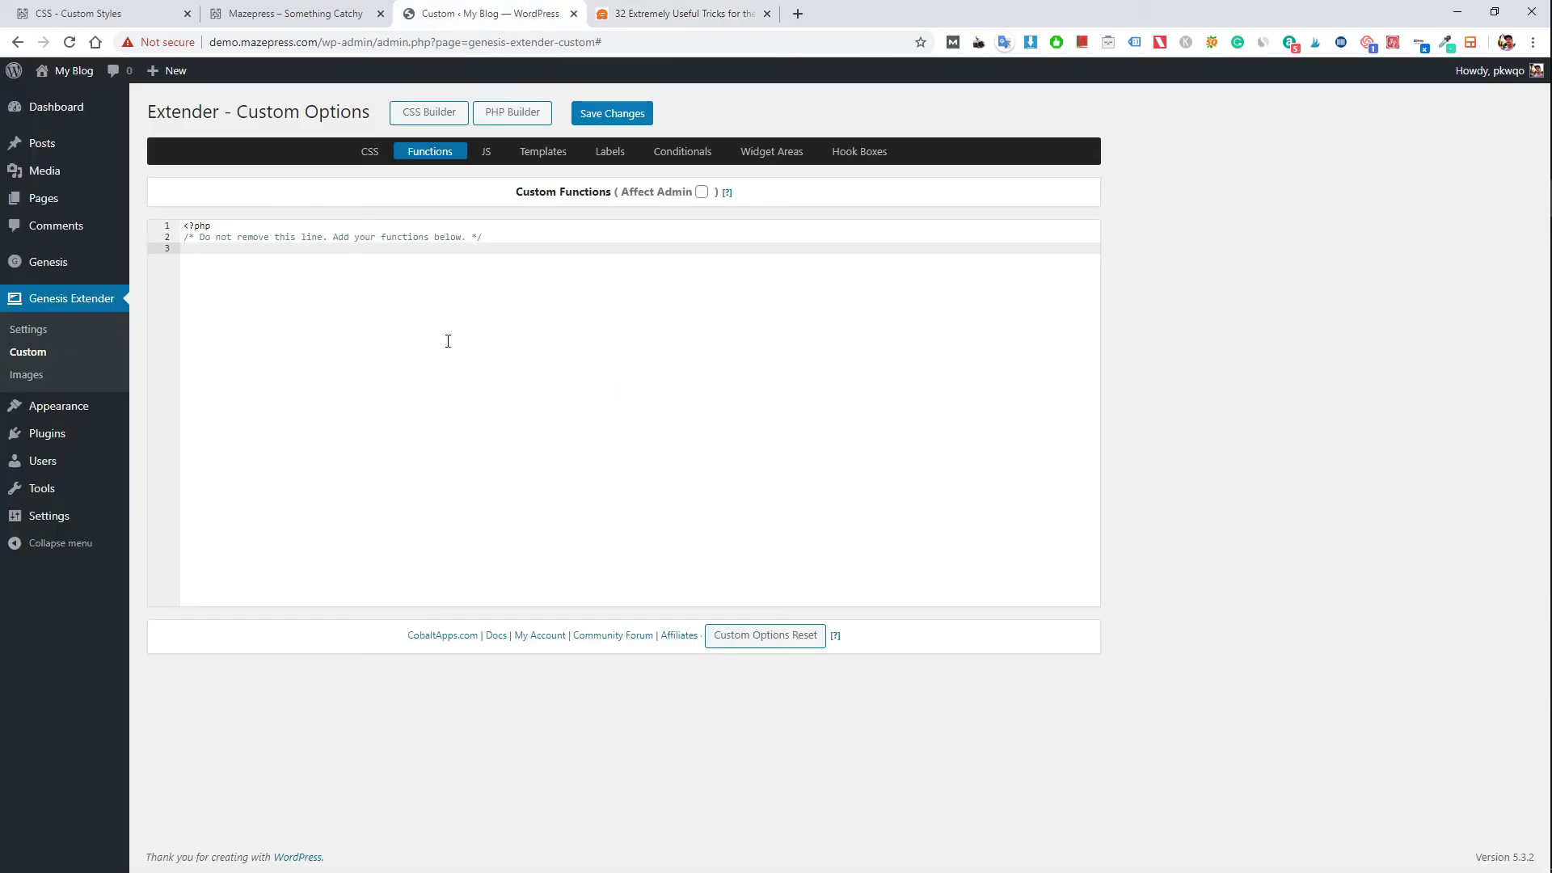
key(ctrl+v)
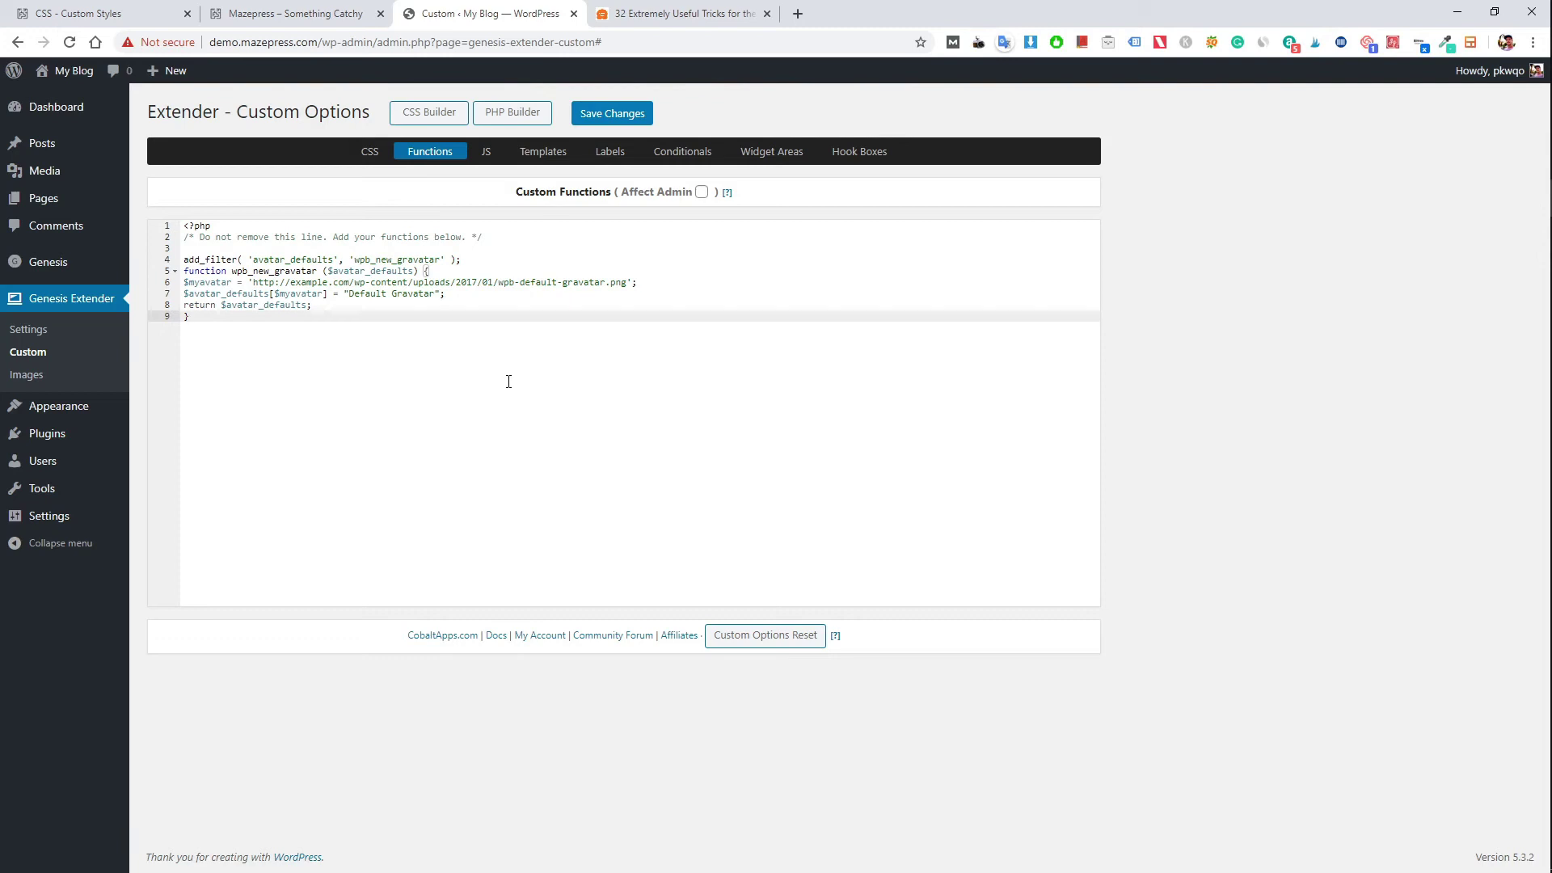
click(620, 119)
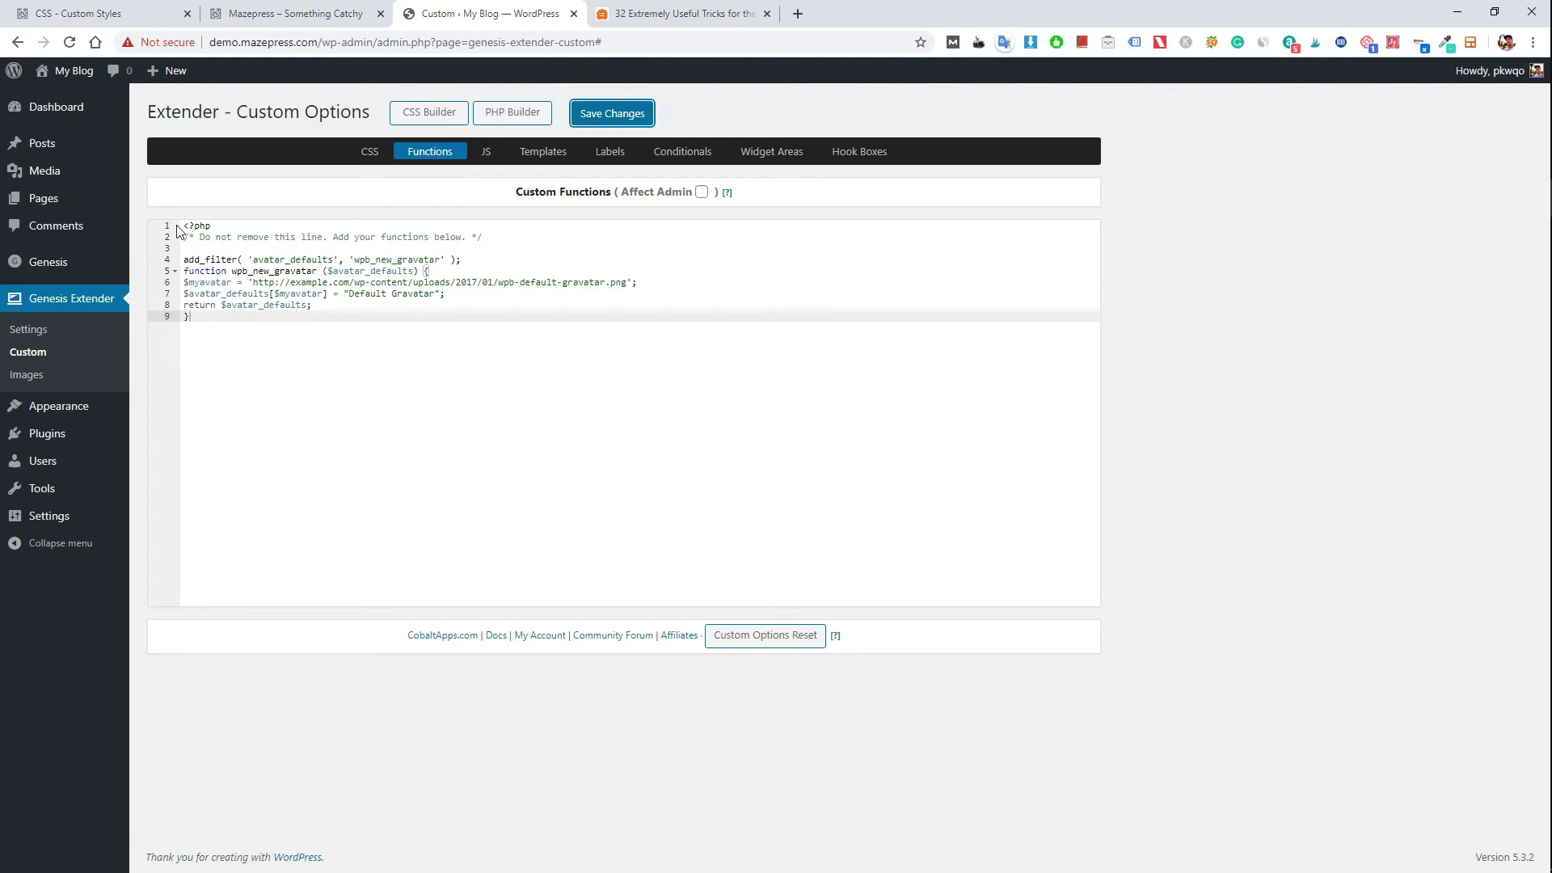
drag(230, 330, 185, 260)
click(255, 352)
Open the My Blog front page in a new tab, check its content, and return to the custom functions editor.
middle_click(69, 87)
click(639, 13)
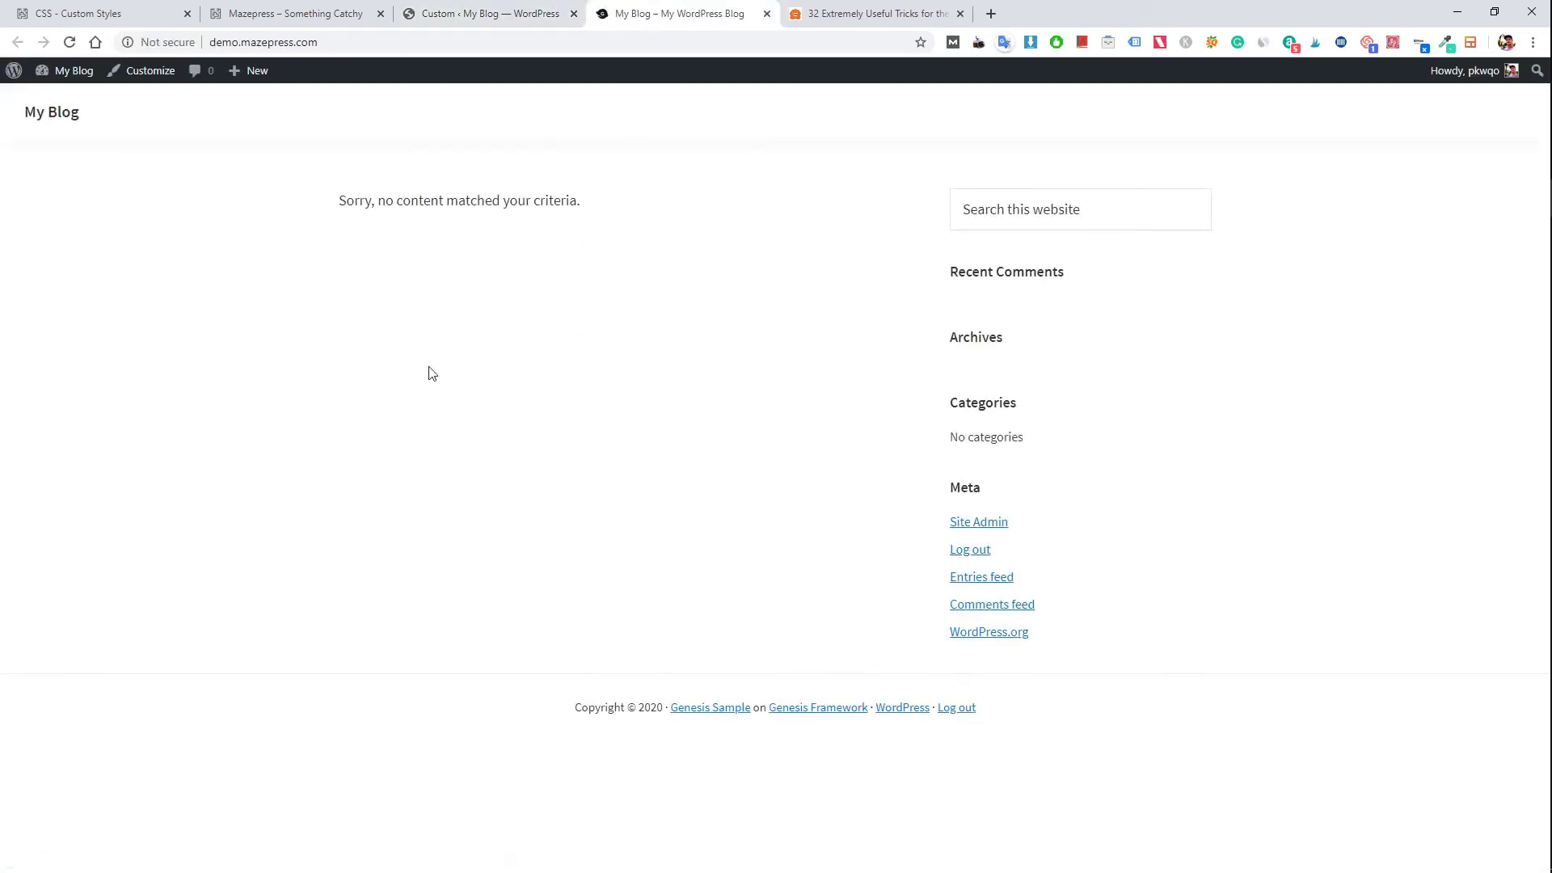
drag(600, 210, 335, 220)
click(765, 202)
key(ctrl+shift+Tab)
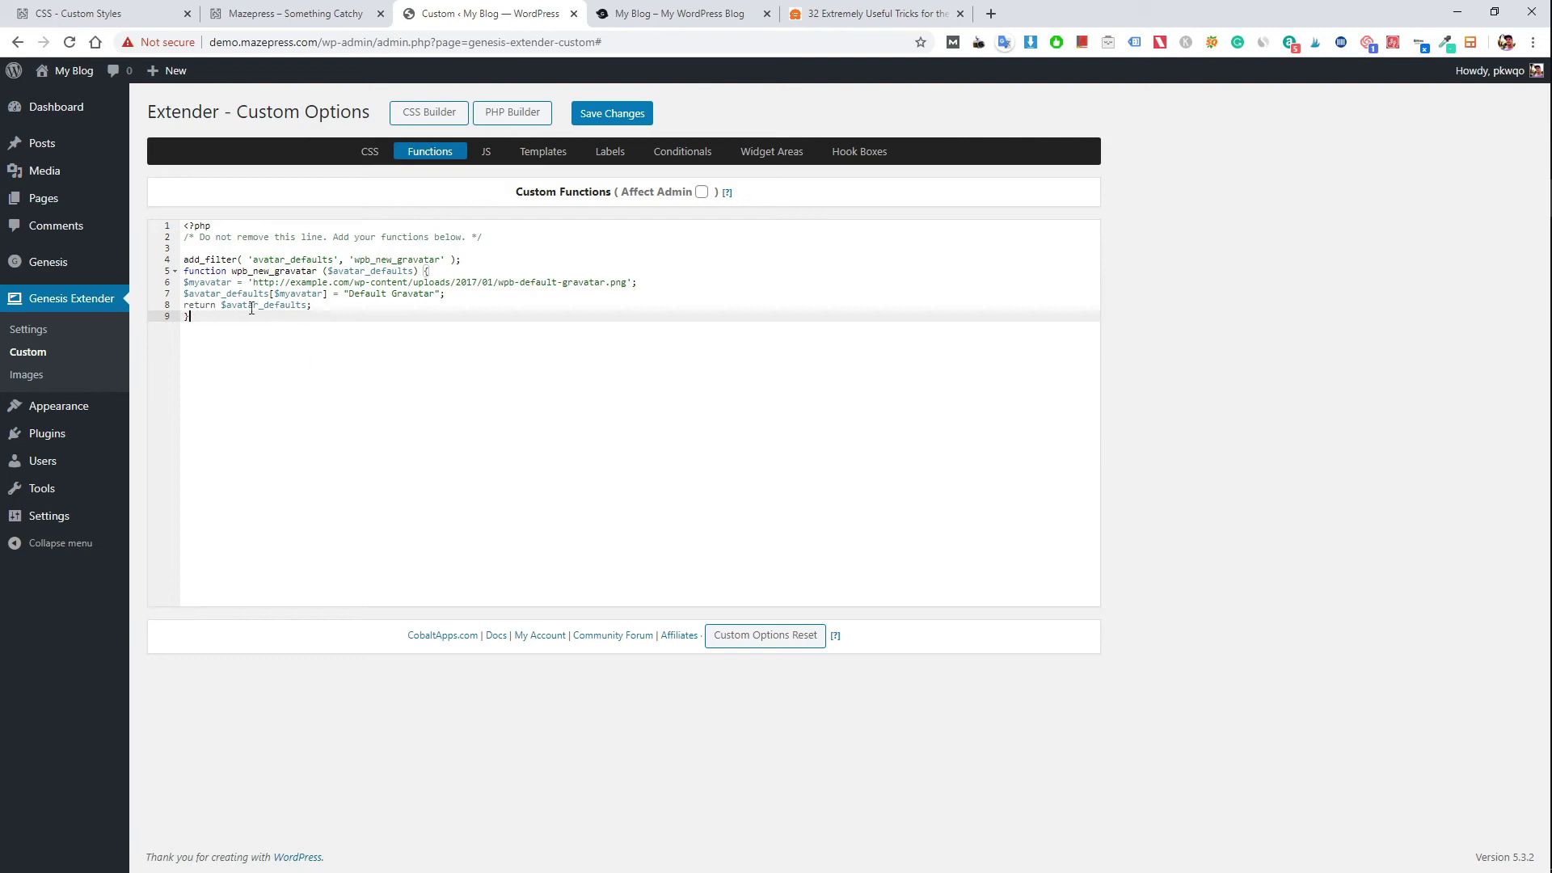
Switch the Affect Admin option for the custom functions on and back off.
drag(252, 308, 184, 247)
click(234, 336)
click(702, 193)
click(701, 193)
click(714, 369)
Return to the Mazepress site, find the Code Snippets plugin by searching new plugins for "code snippets", and install and activate it.
key(ctrl+1)
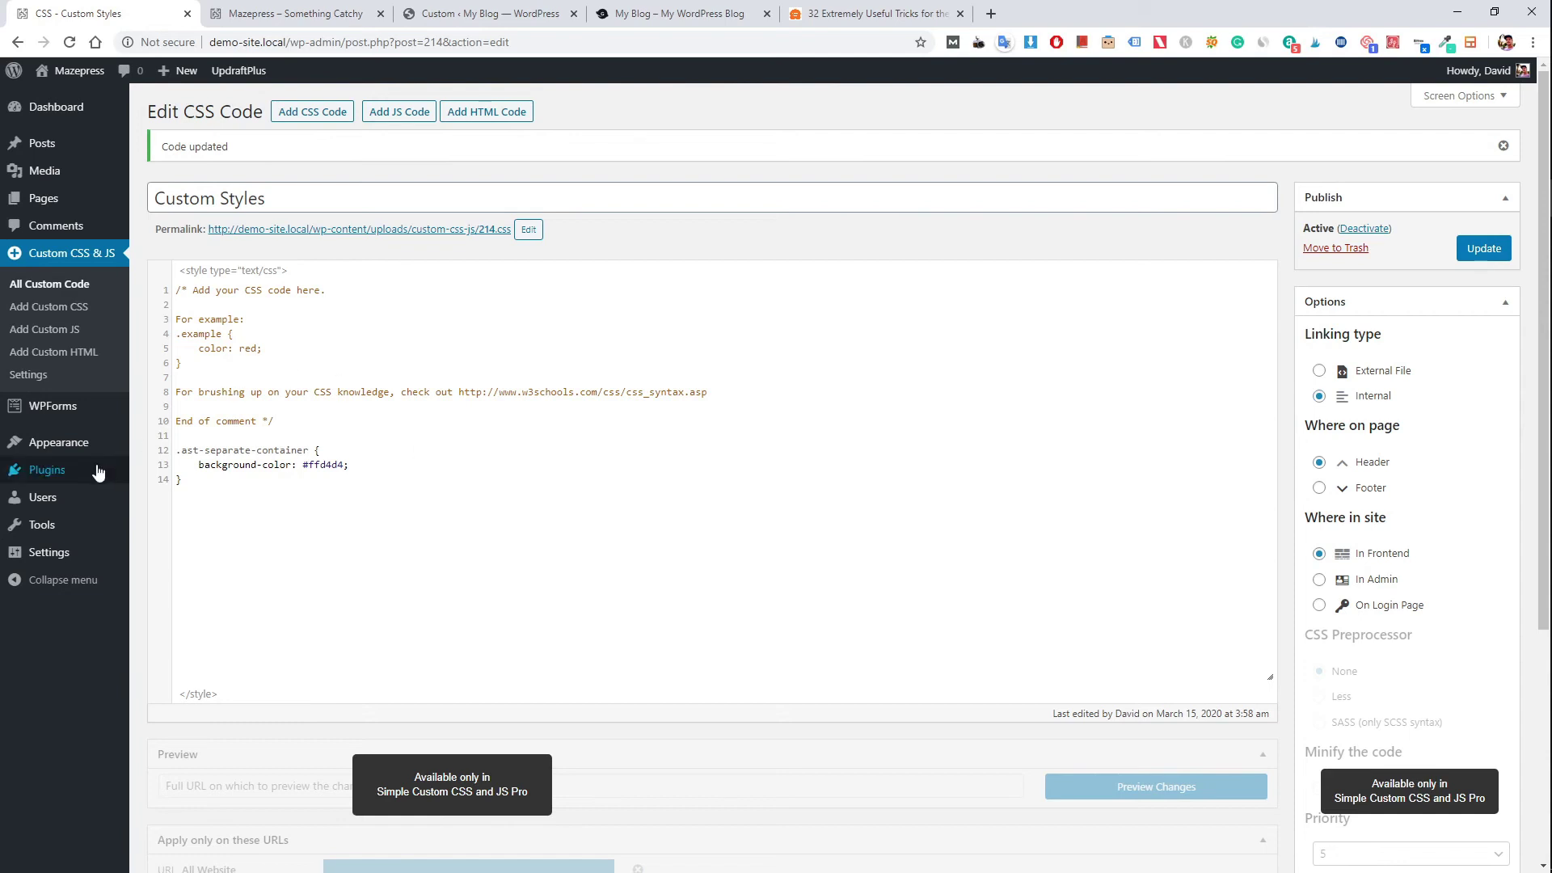
mouse_move(97, 471)
click(164, 495)
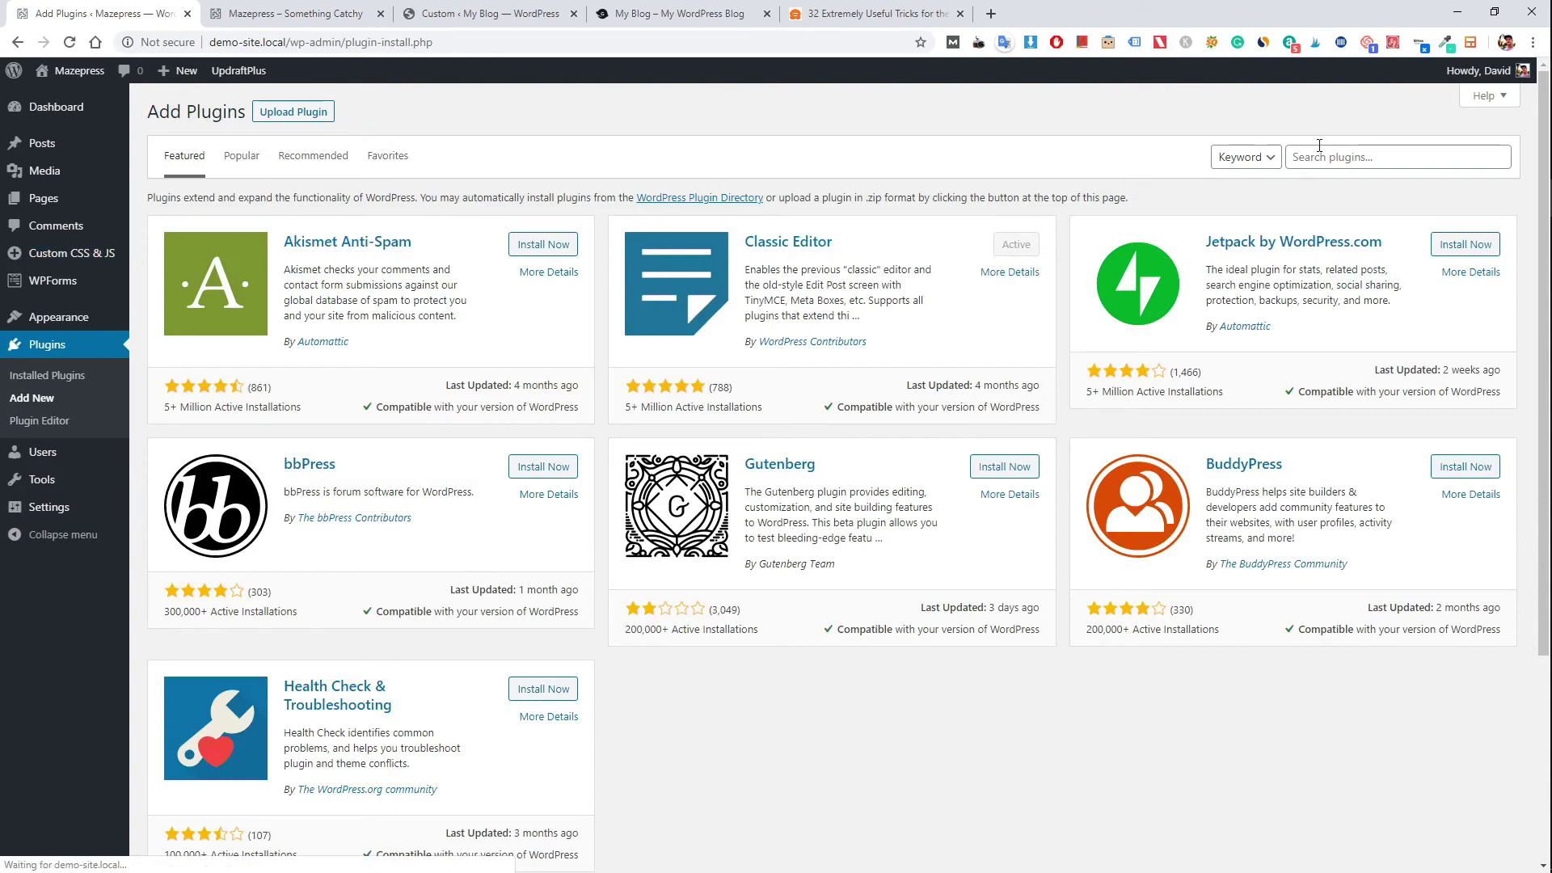
click(1319, 146)
text(code snippets)
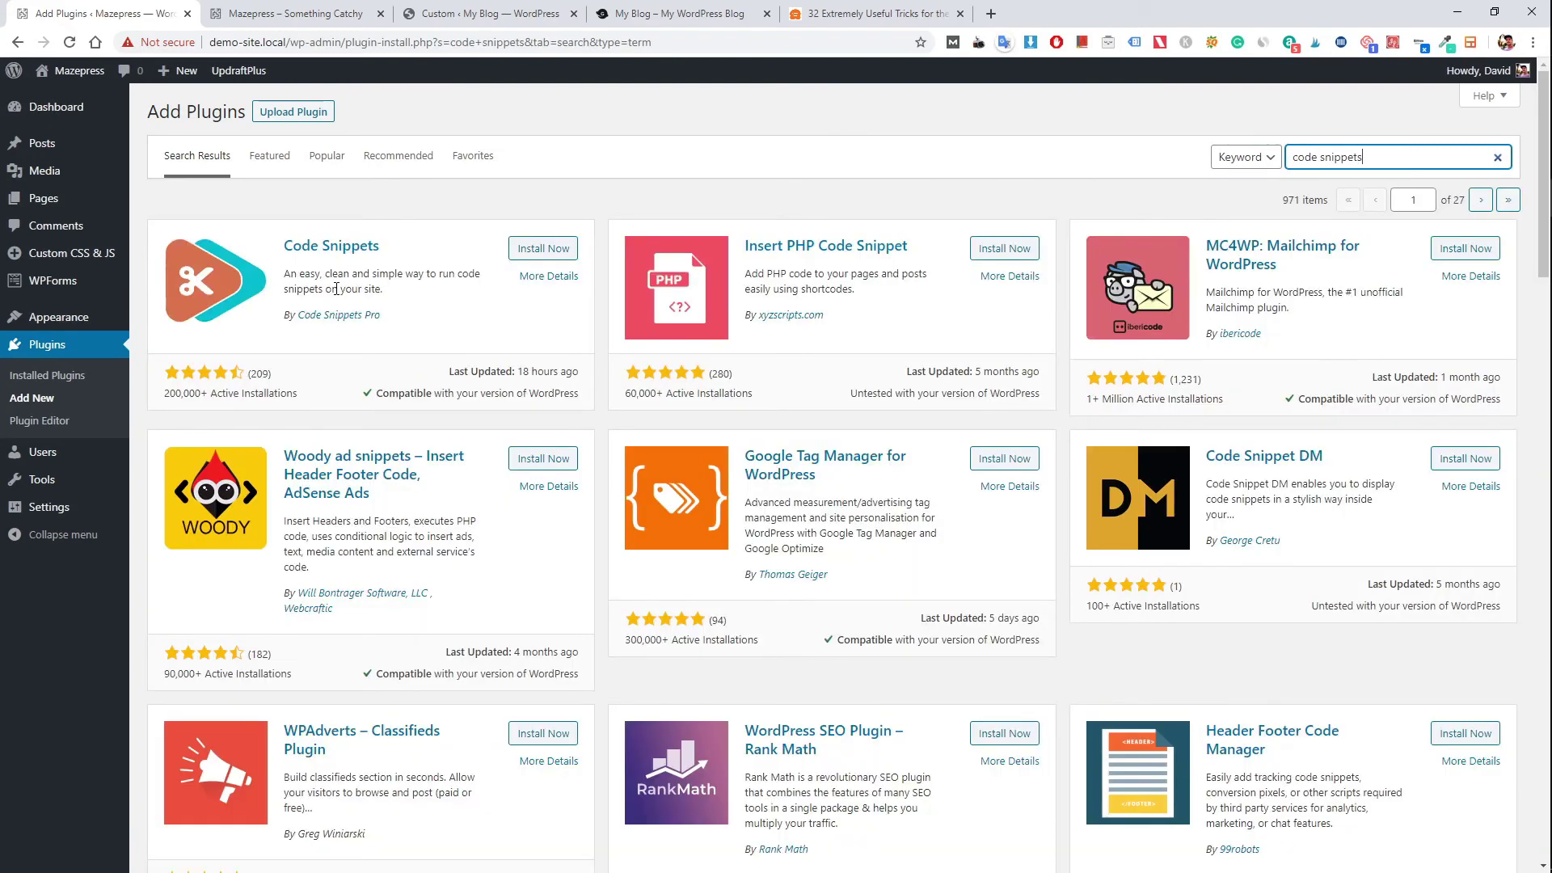
click(168, 392)
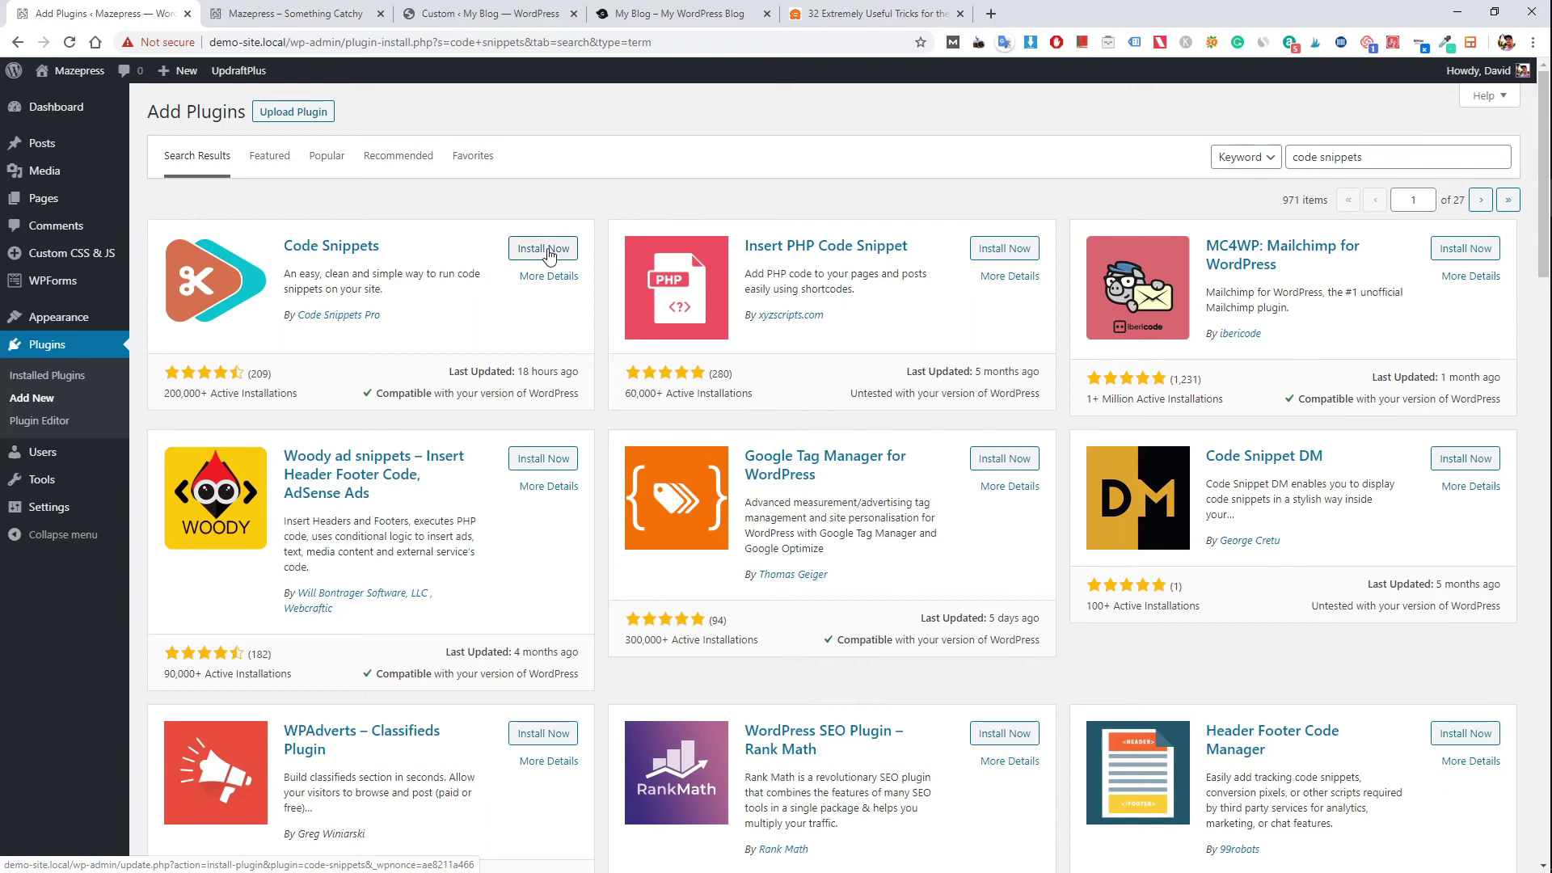
click(548, 256)
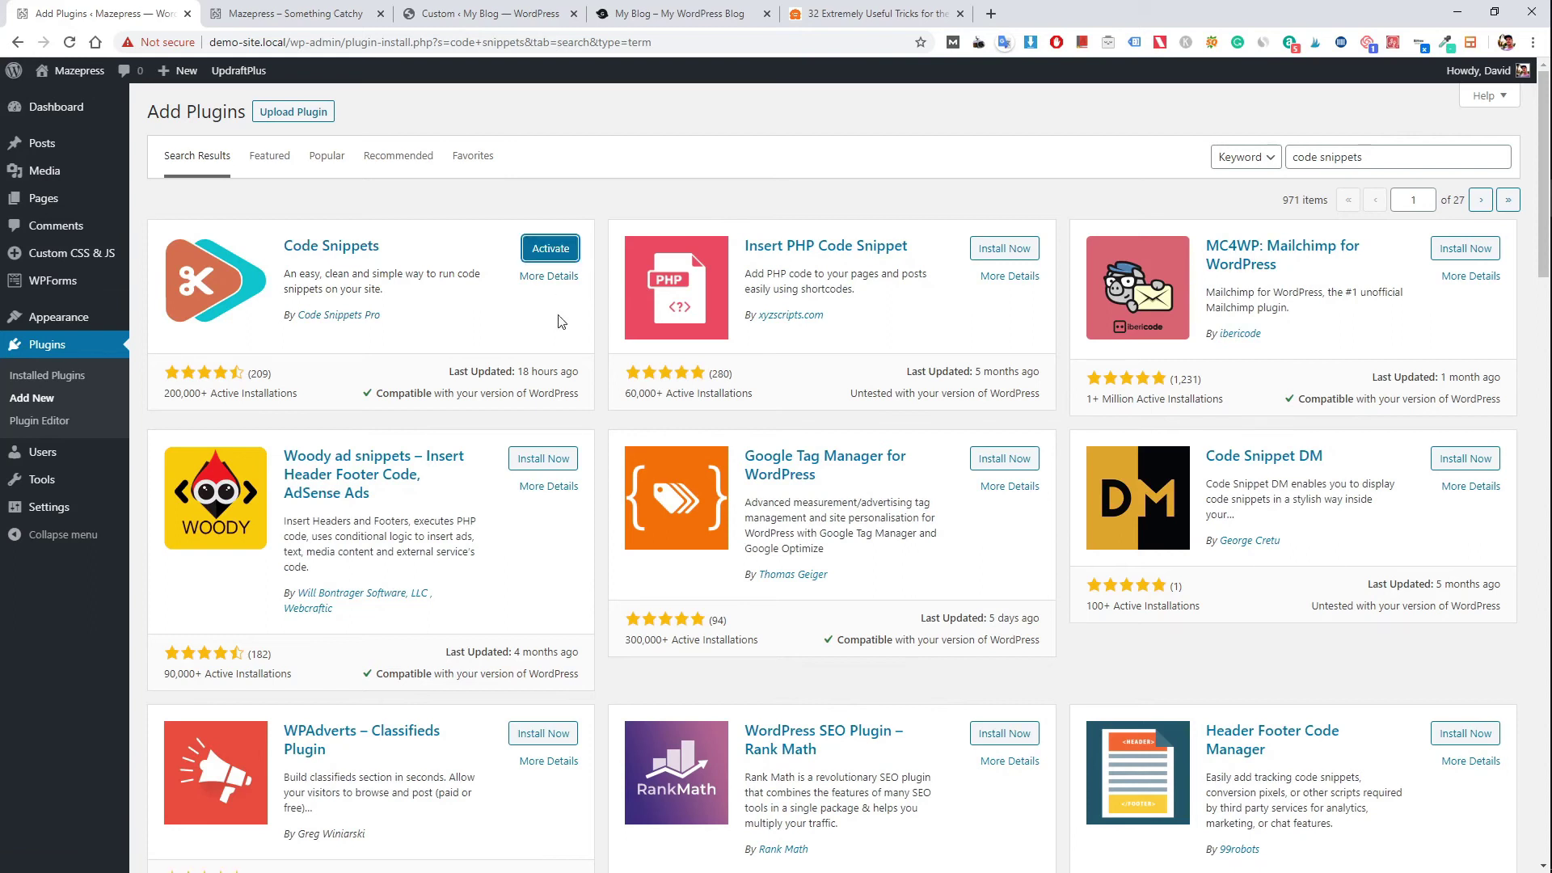
click(552, 251)
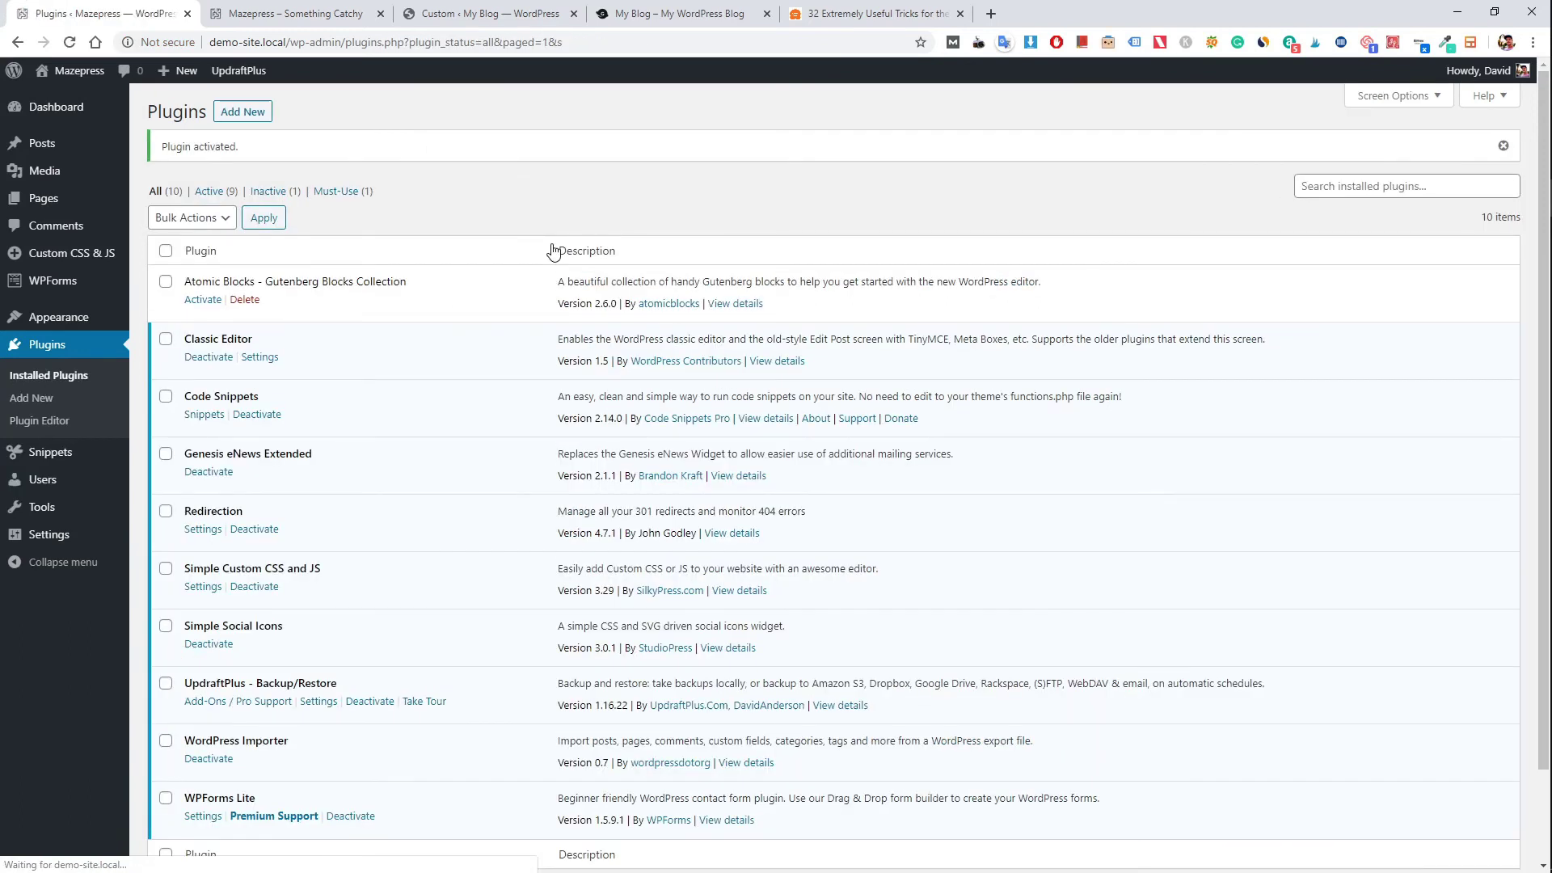
Create a new snippet titled "Default Gravatar" and paste the copied avatar_defaults filter code into its code editor.
mouse_move(41, 465)
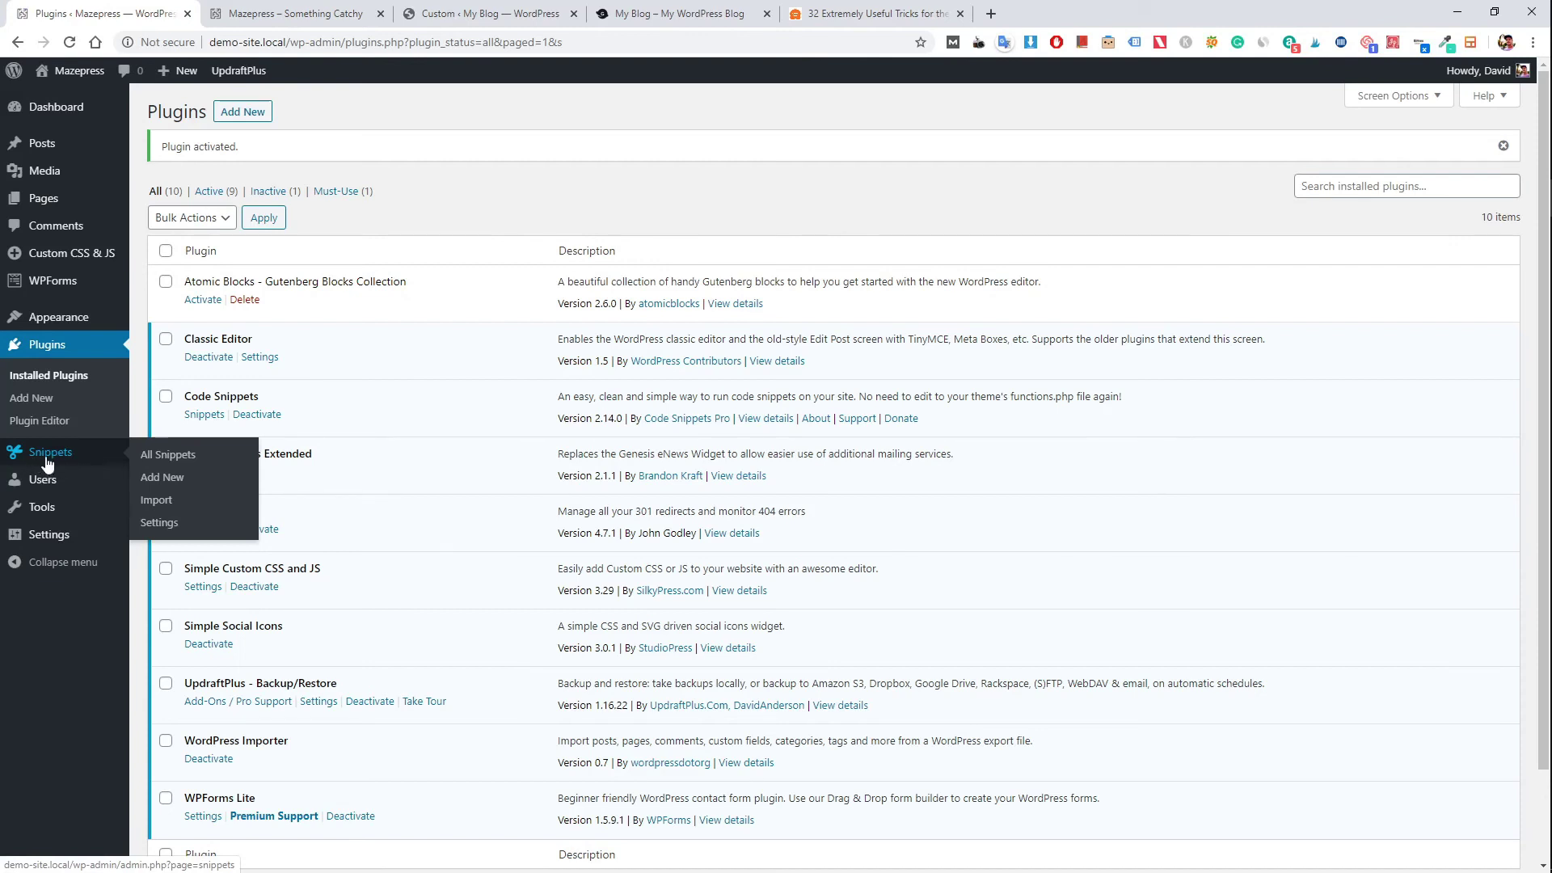
click(174, 480)
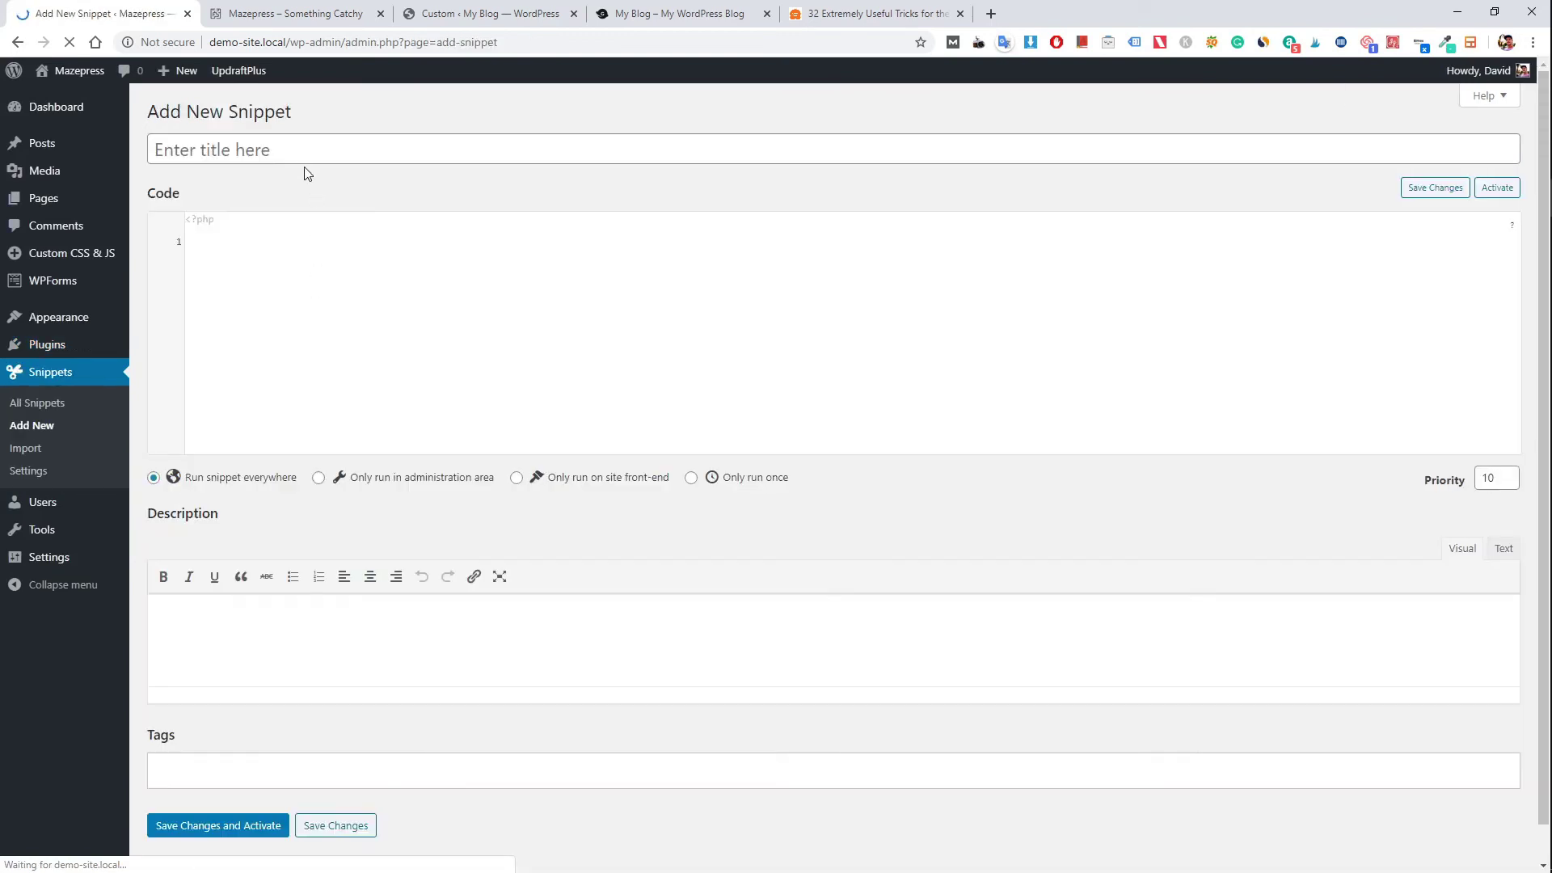
click(300, 149)
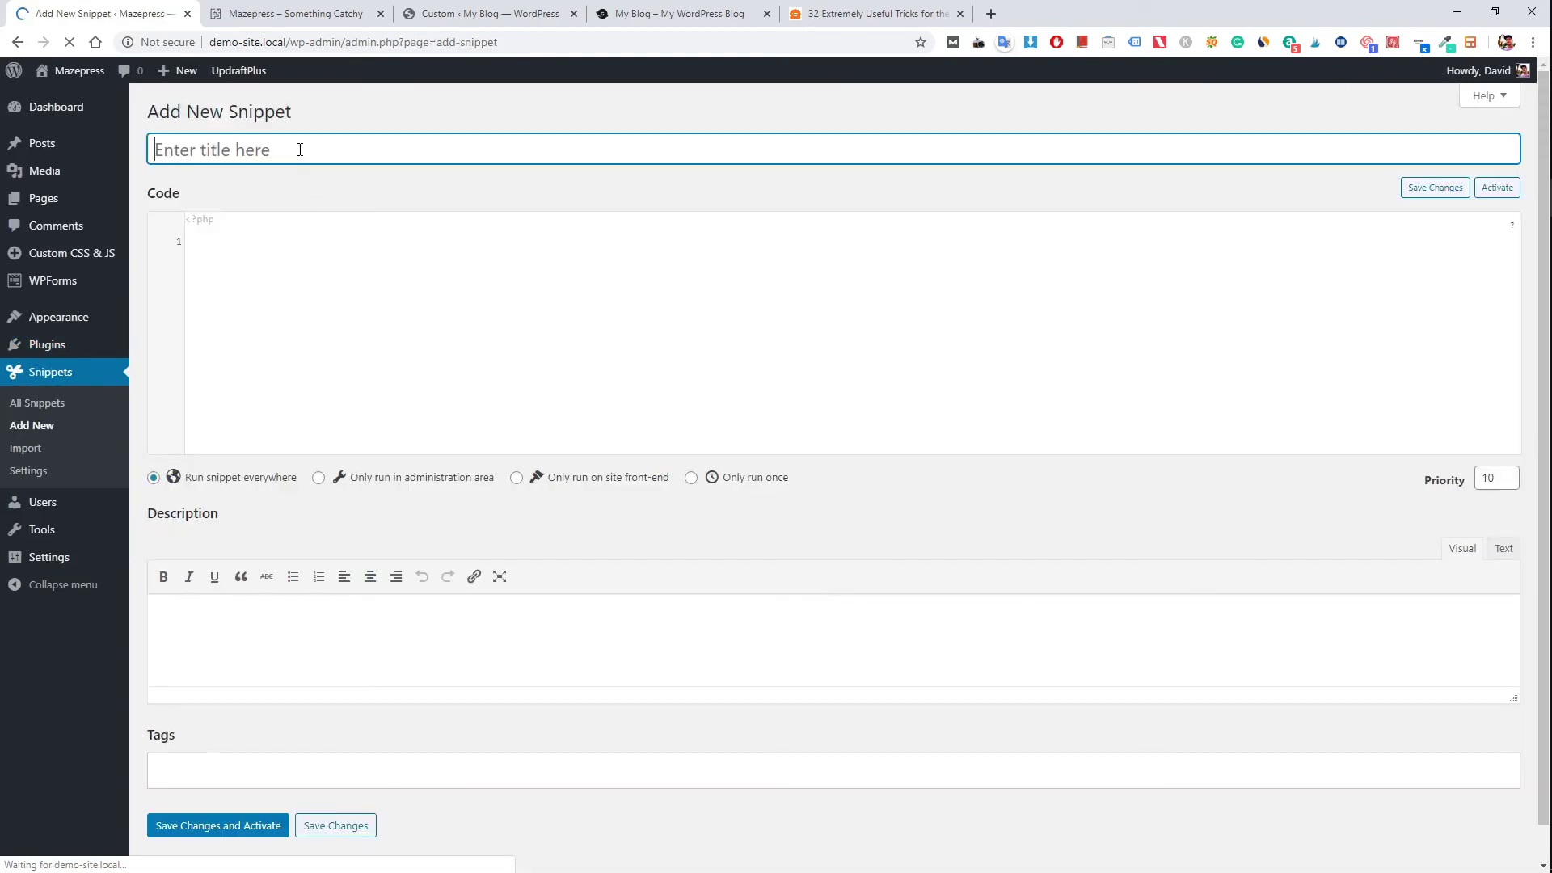
text(Default Gravatar)
click(309, 252)
key(ctrl+v)
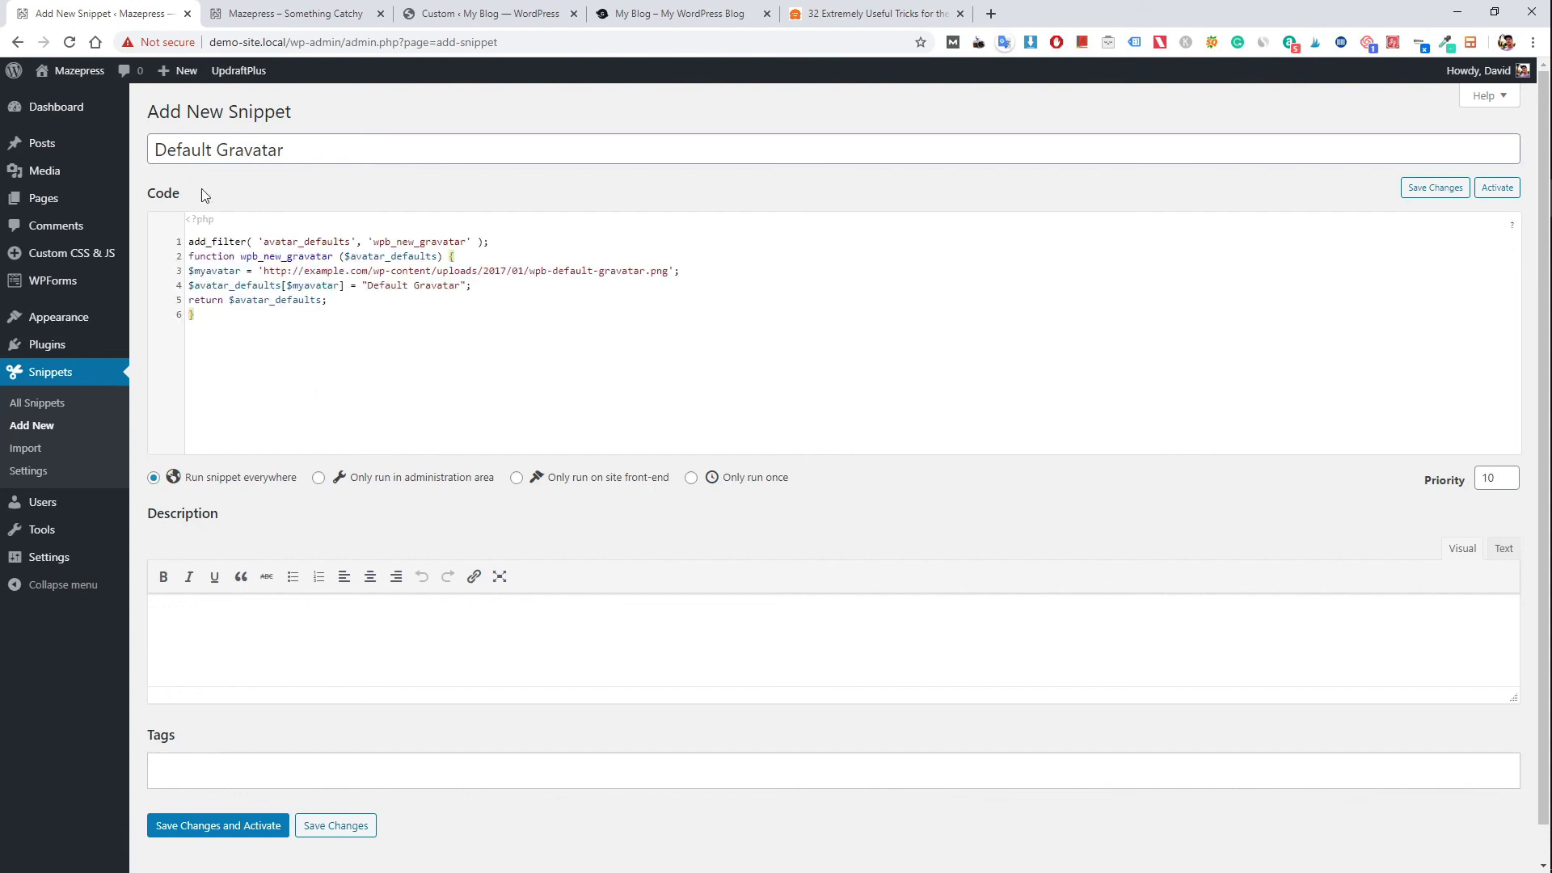
Set the Default Gravatar snippet to run only on the site front-end, and save and activate it.
drag(196, 314, 180, 241)
click(458, 404)
scroll(218, 477, down, 1)
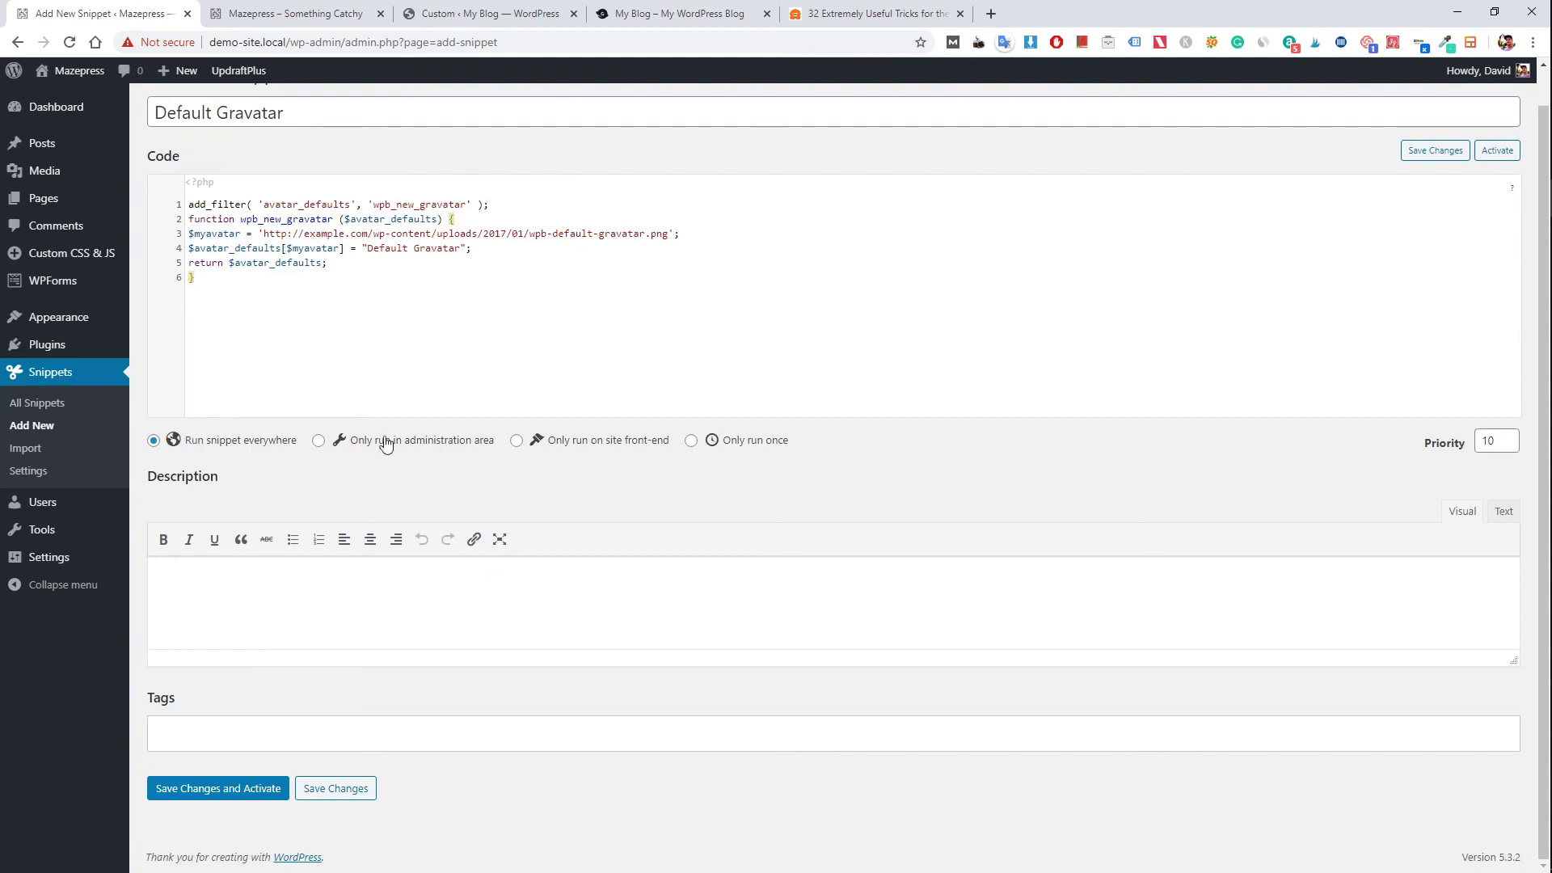
click(361, 445)
click(606, 445)
click(214, 790)
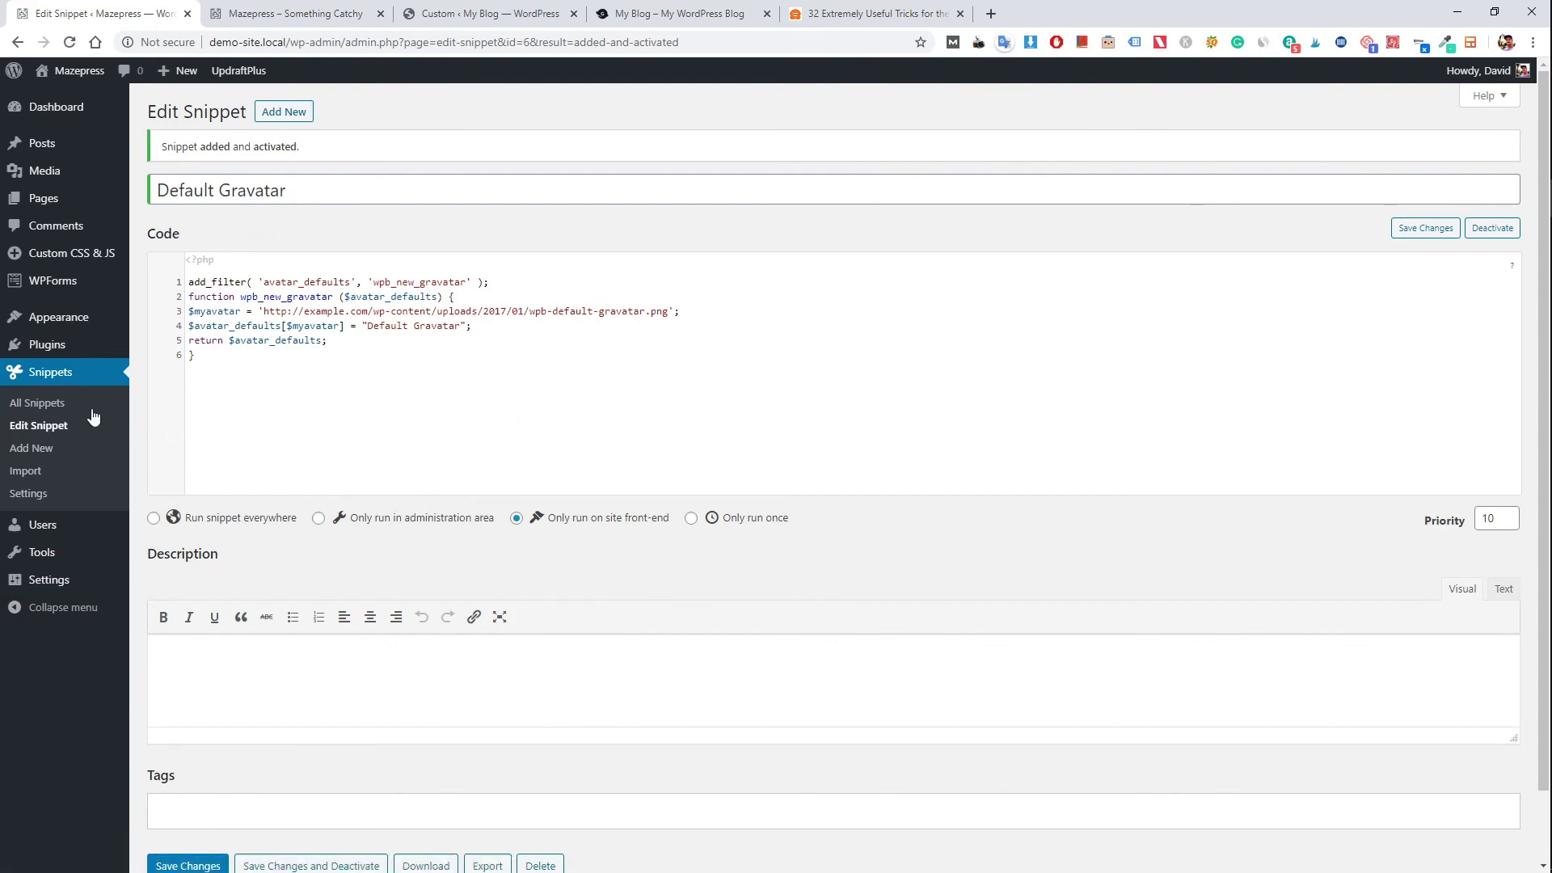
Open the list of all snippets and switch the Default Gravatar snippet off and back on.
click(61, 404)
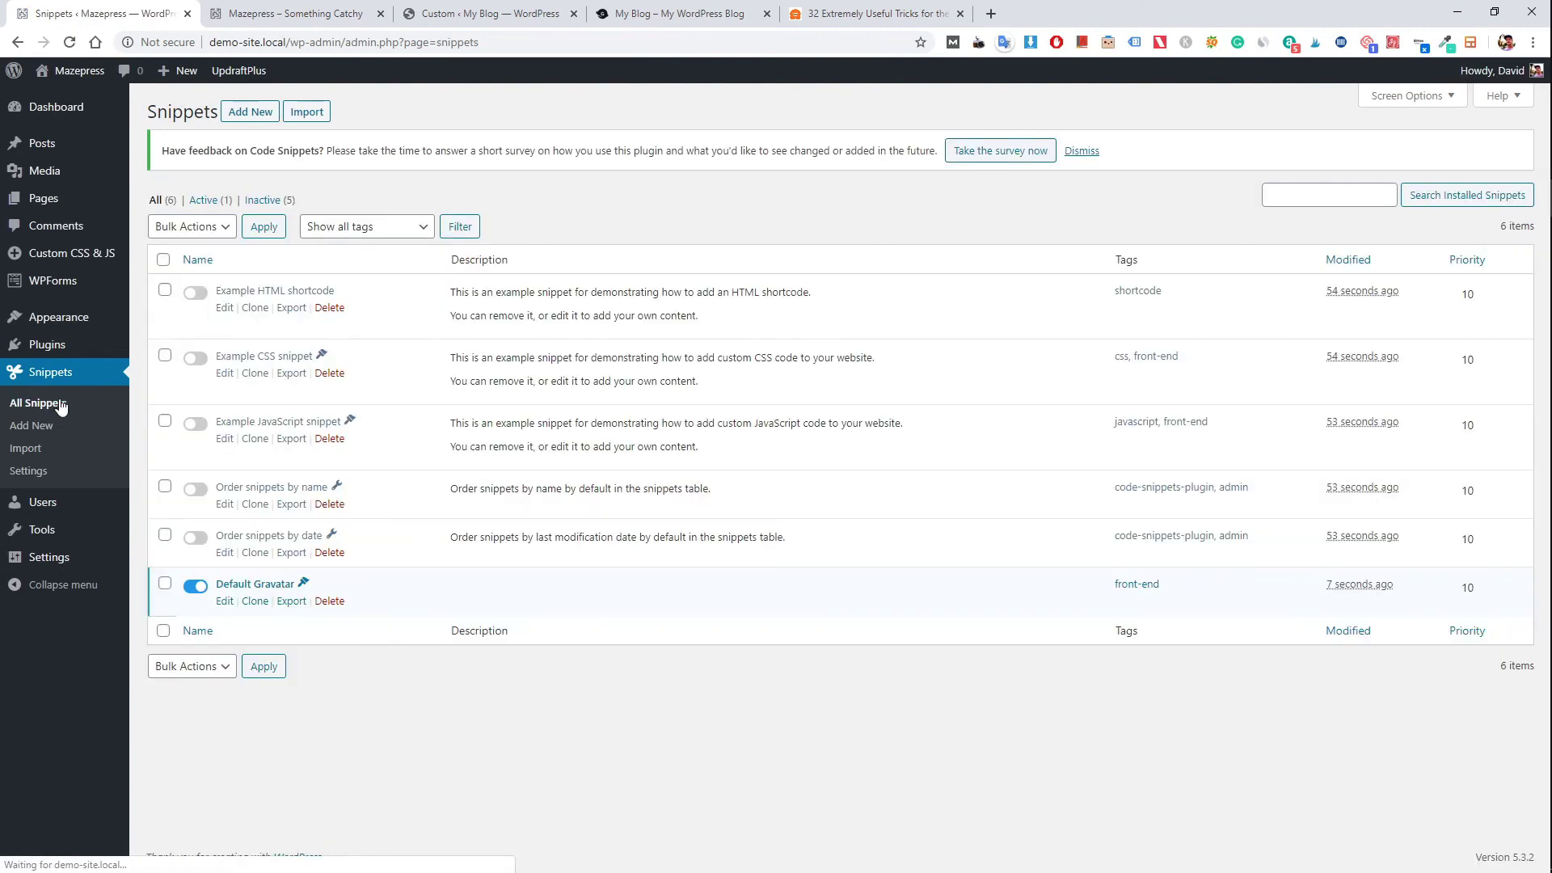
click(191, 588)
click(194, 586)
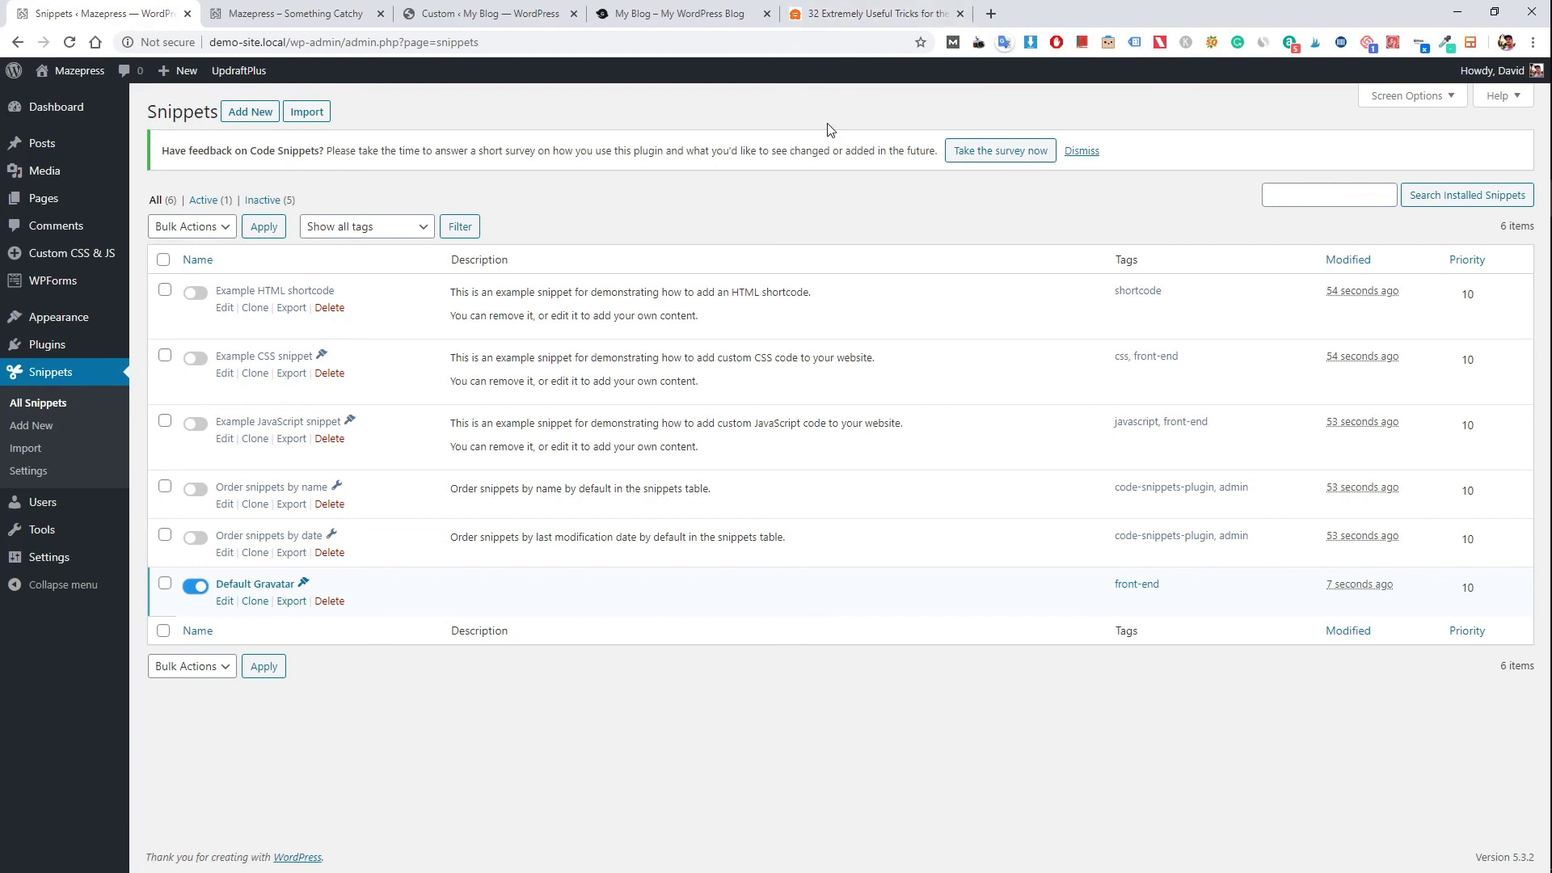
Look at the default gravatar article and the Mazepress front page, and return to the snippets list.
click(860, 15)
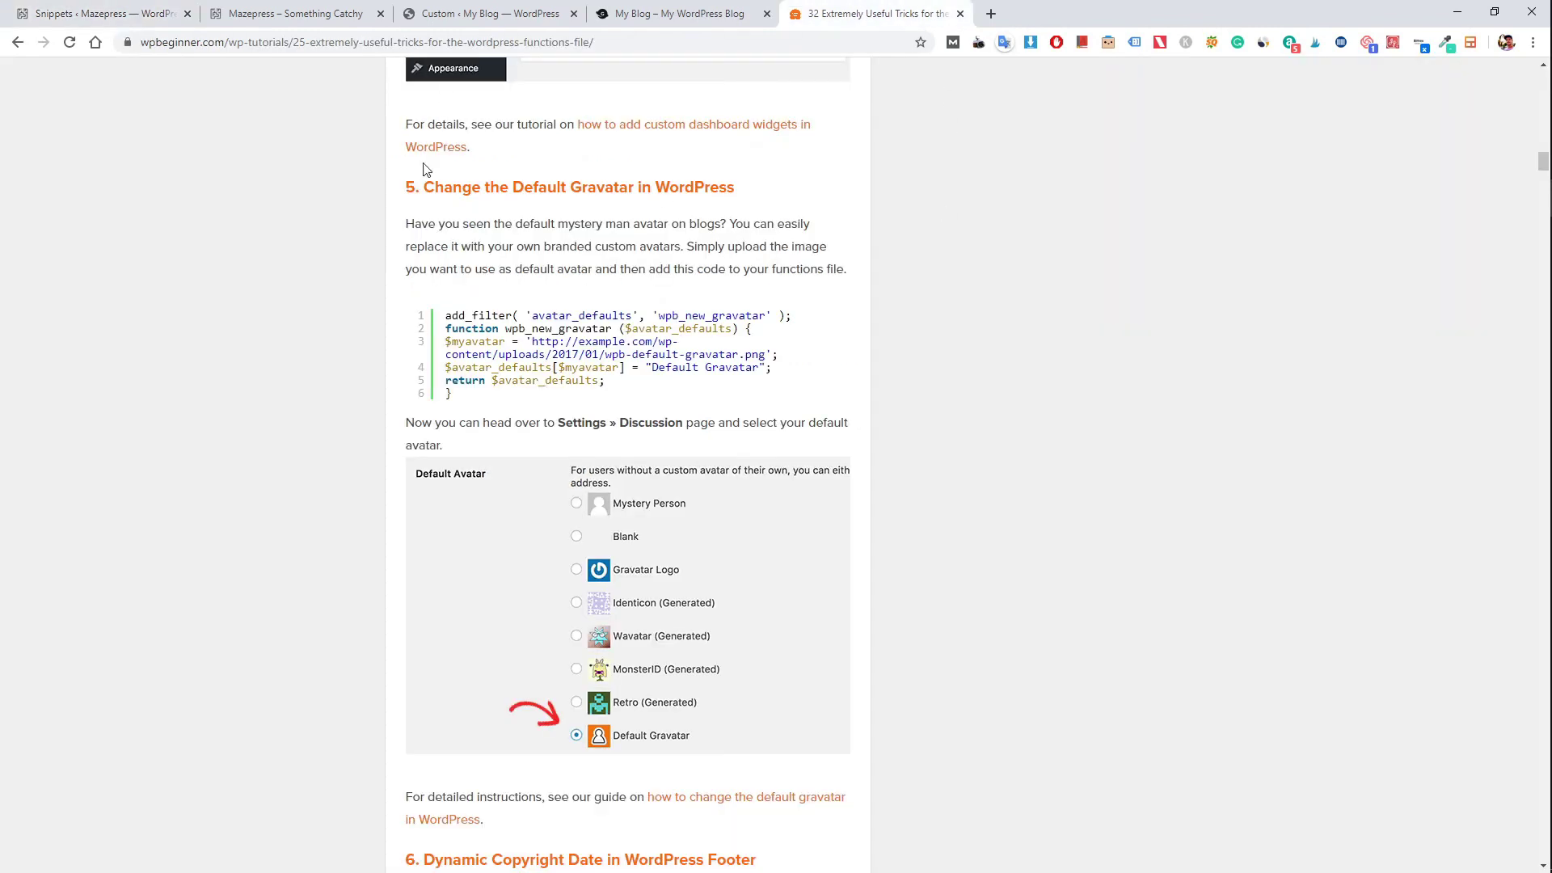
click(287, 22)
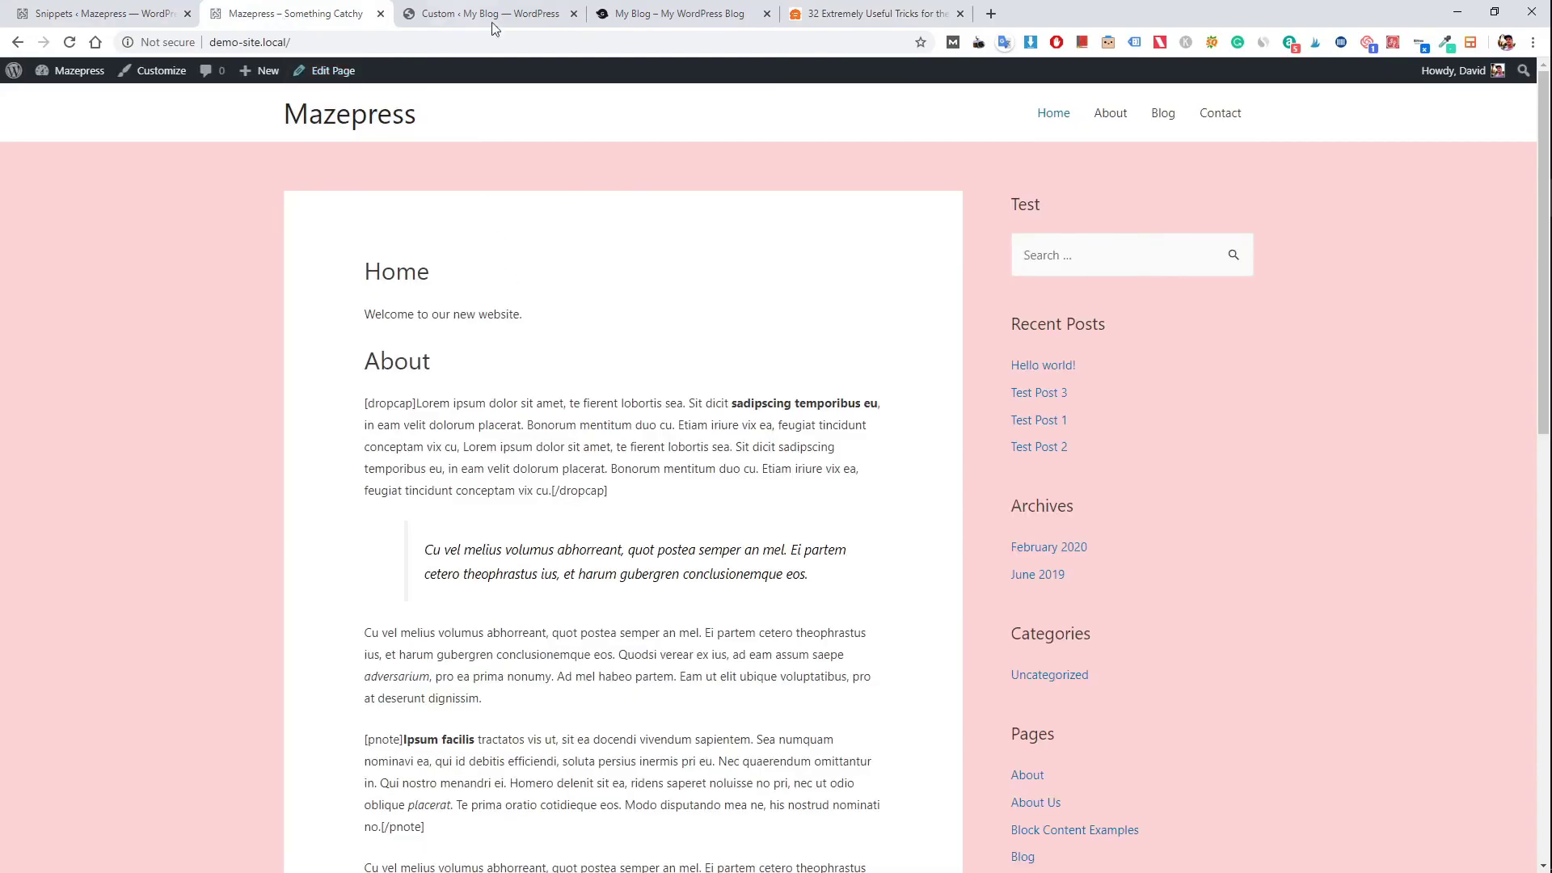
click(153, 12)
click(199, 259)
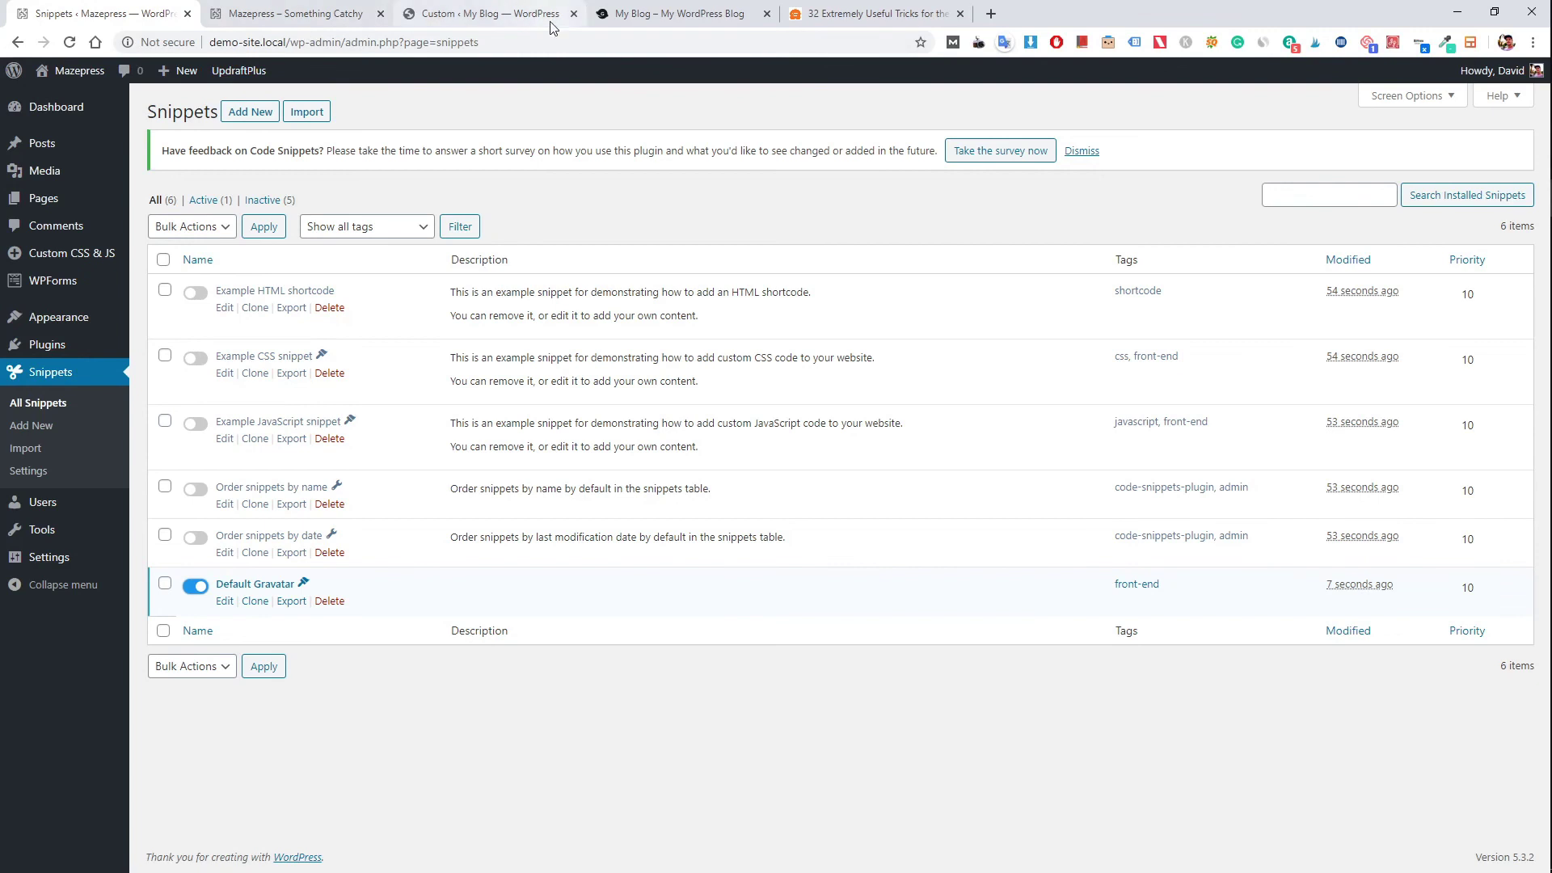
Inspect the Mazepress front page in the browser's developer tools and select the body element to view its styles.
click(339, 13)
right_click(185, 282)
click(311, 598)
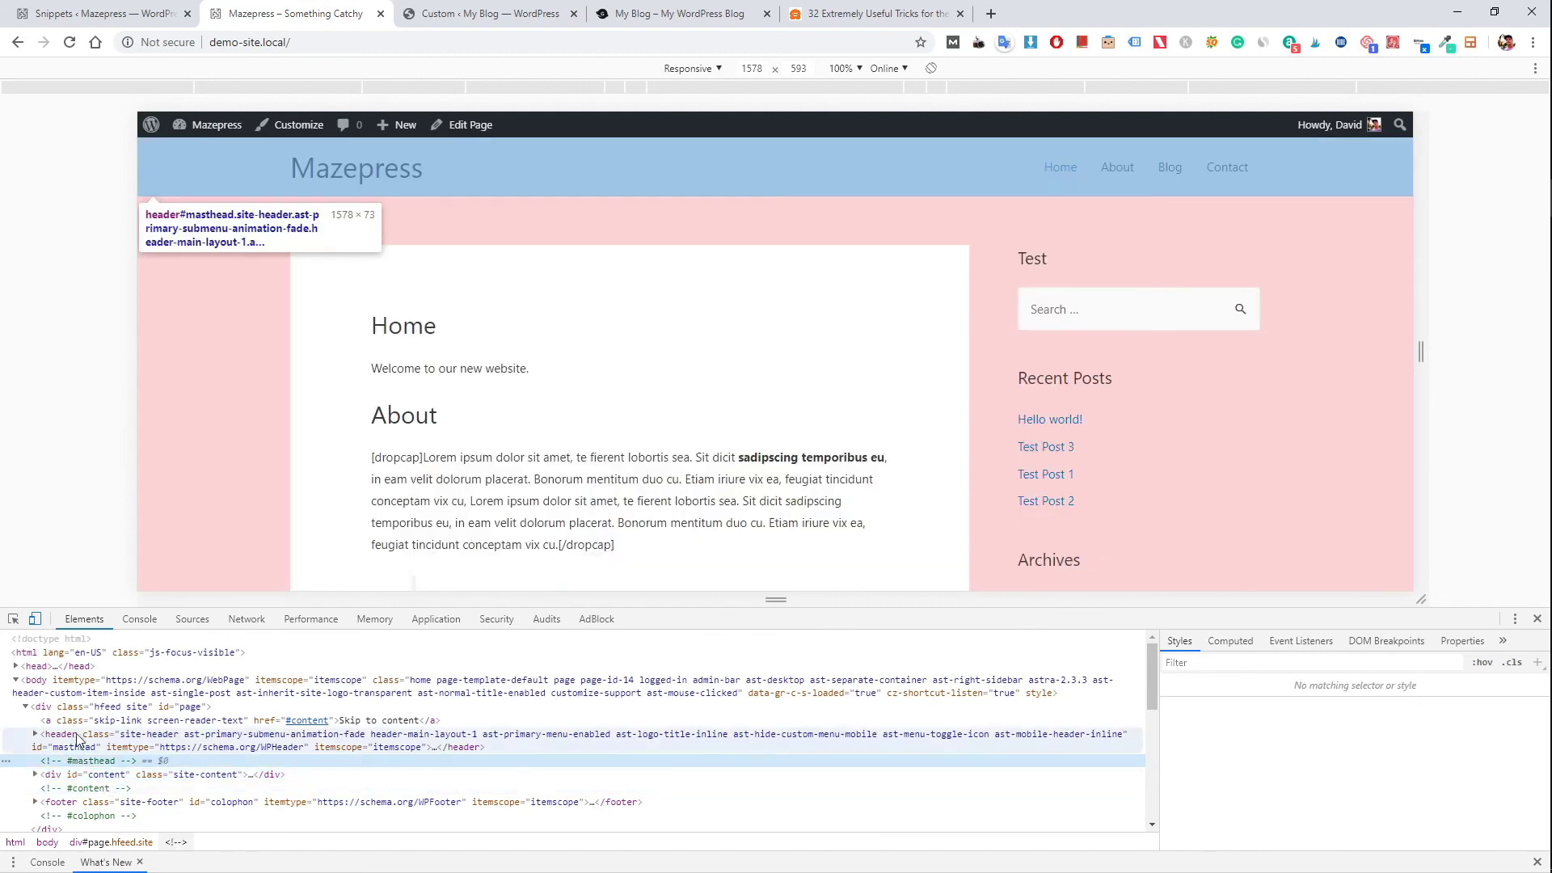
click(77, 723)
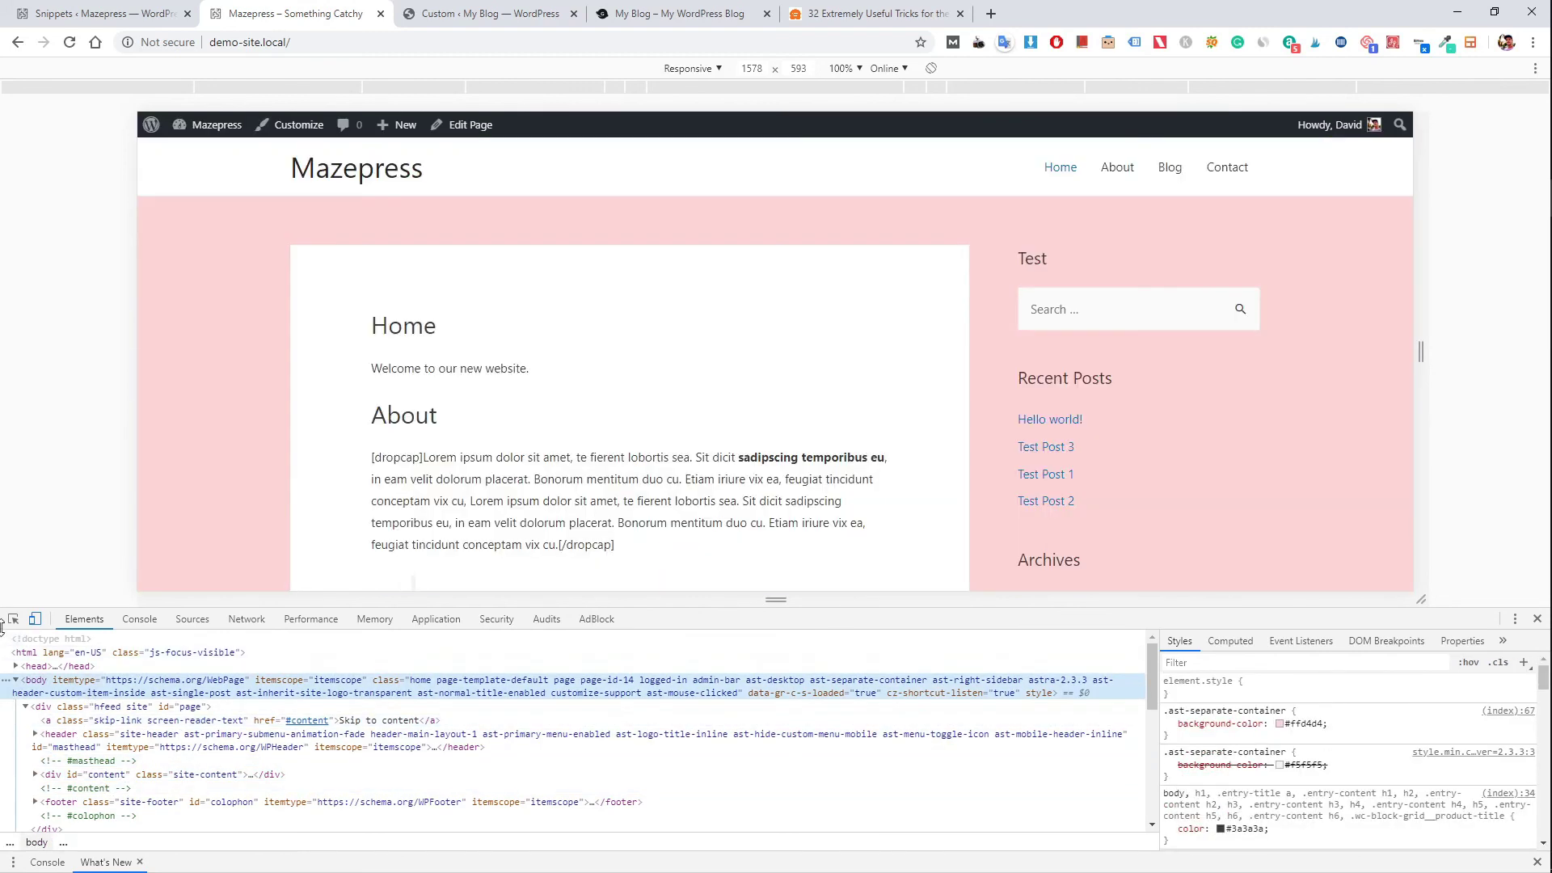
Pick the Home page heading with the element inspector and review the CSS rules applied to its entry-title class.
click(13, 618)
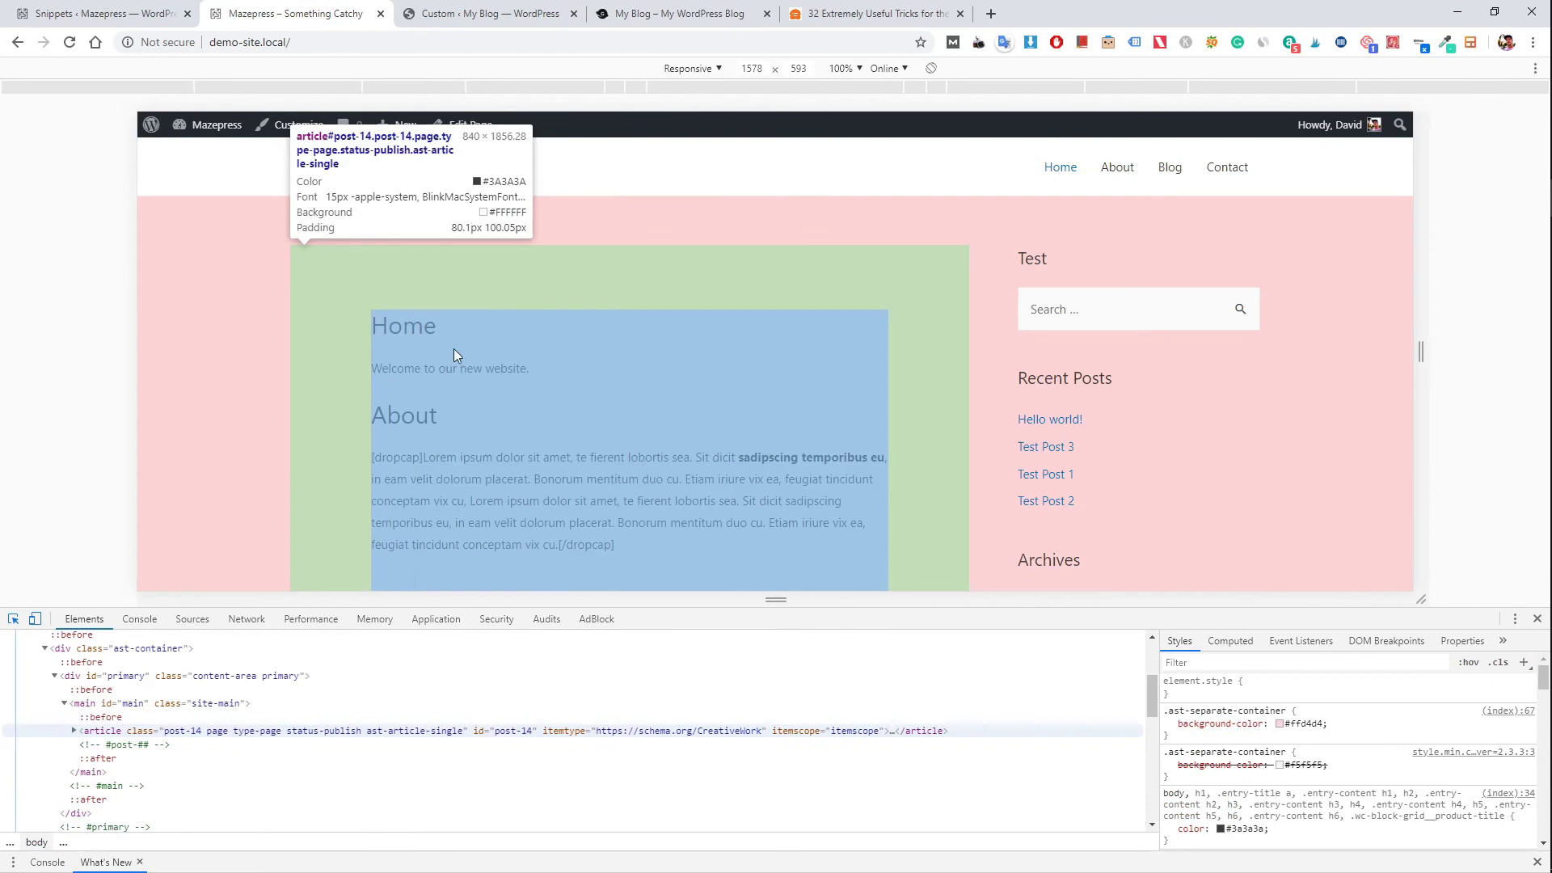
click(439, 326)
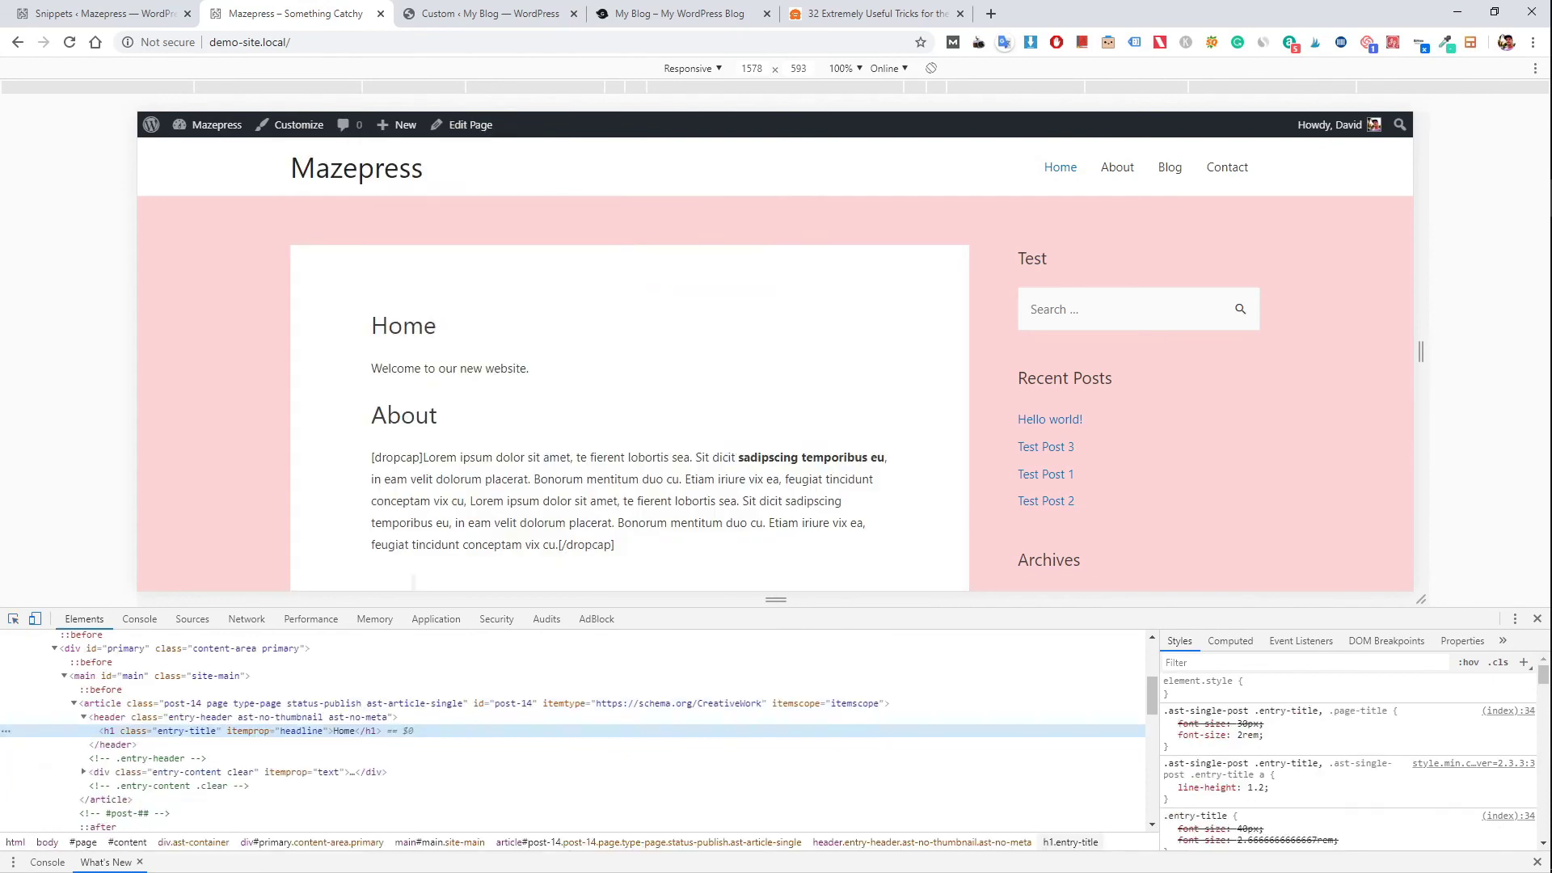
scroll(1271, 753, down, 2)
scroll(1271, 753, up, 2)
scroll(1310, 753, down, 3)
scroll(1289, 732, up, 1)
scroll(1289, 736, up, 2)
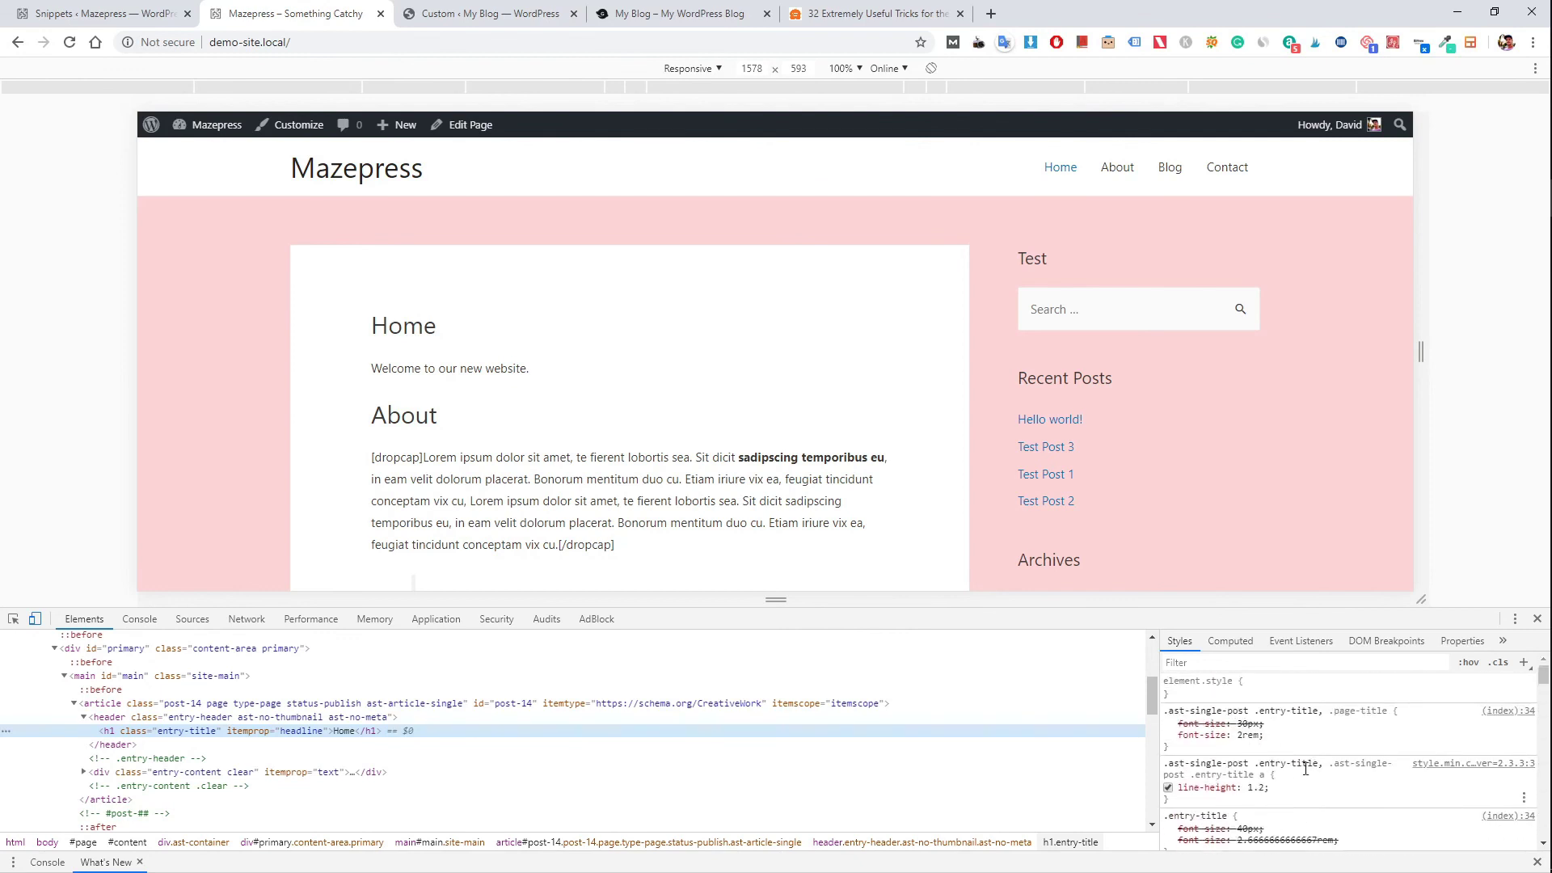